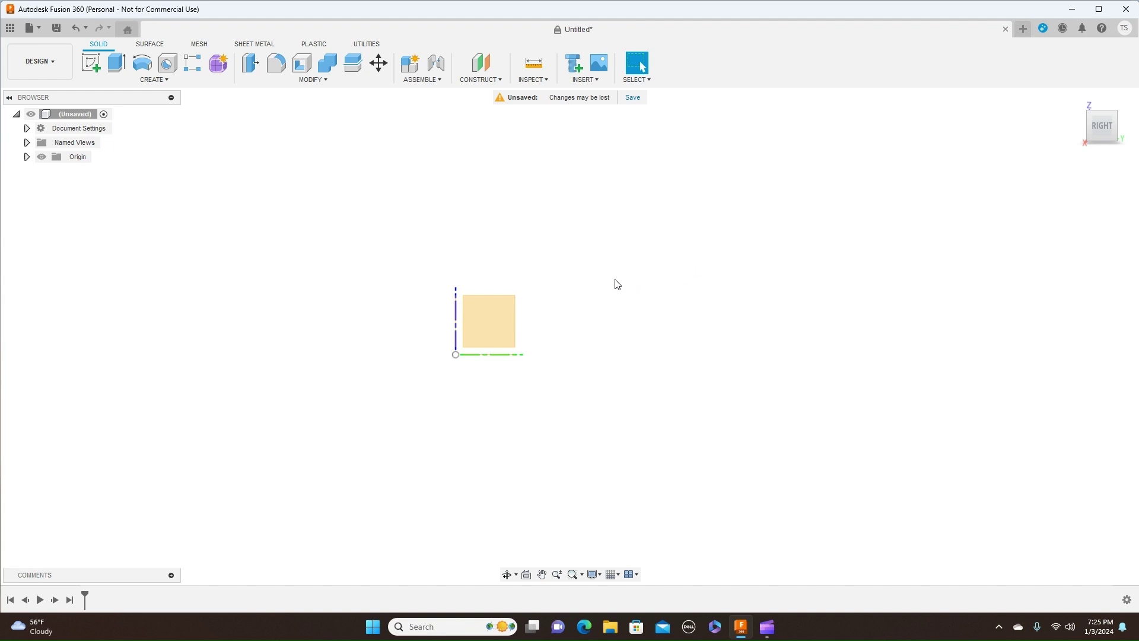
- Sketch a center diameter circle of about 49.7 mm on the YZ plane, centered on the origin
{"action": "left_click", "coordinate": [90, 62]}
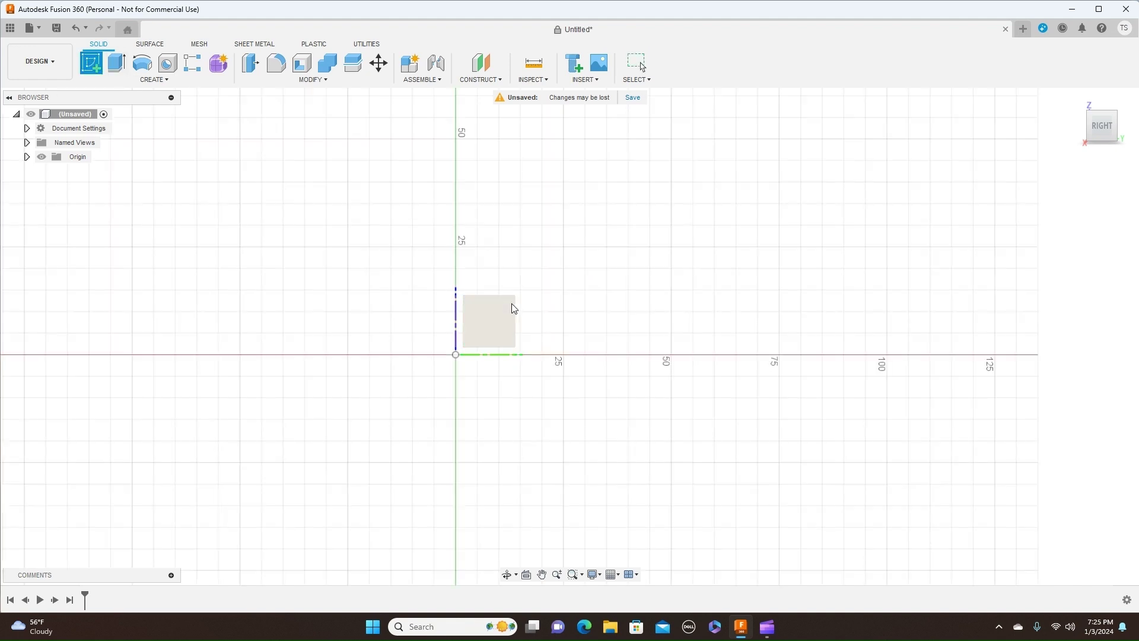
{"action": "left_click", "coordinate": [505, 331]}
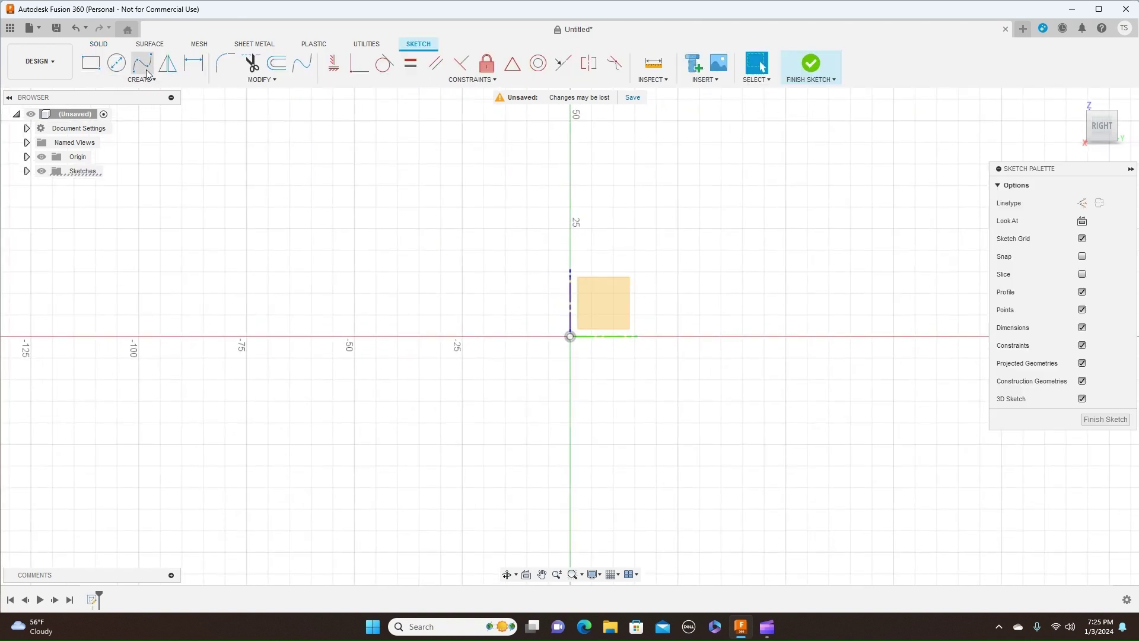
{"action": "left_click", "coordinate": [116, 63]}
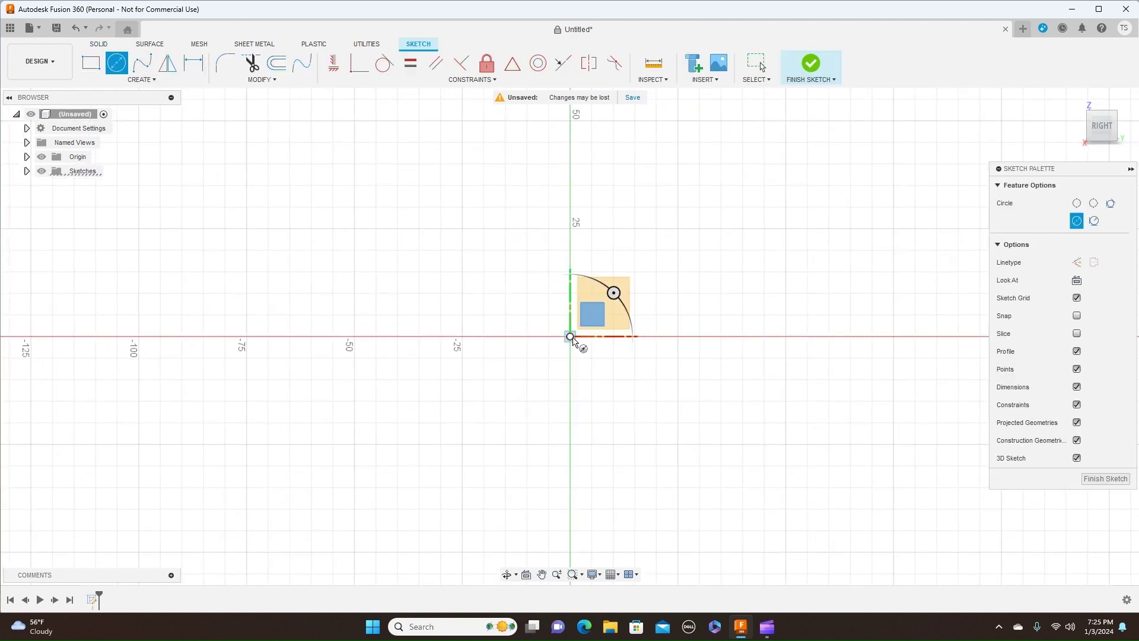
{"action": "left_click", "coordinate": [570, 337]}
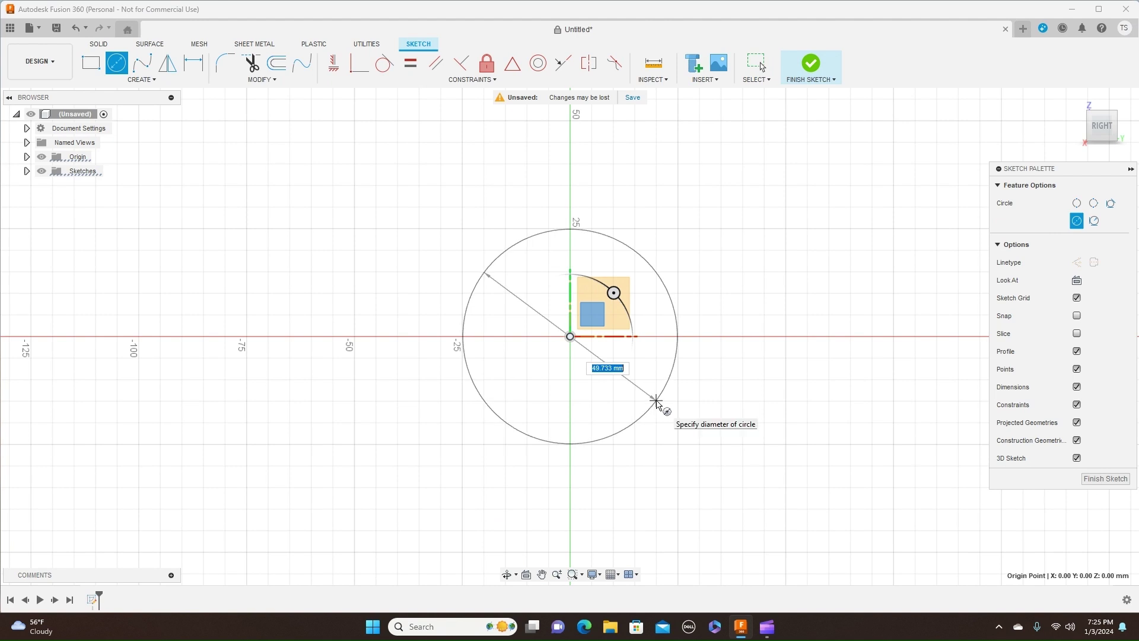
{"action": "left_click", "coordinate": [656, 400]}
{"action": "right_click", "coordinate": [656, 400]}
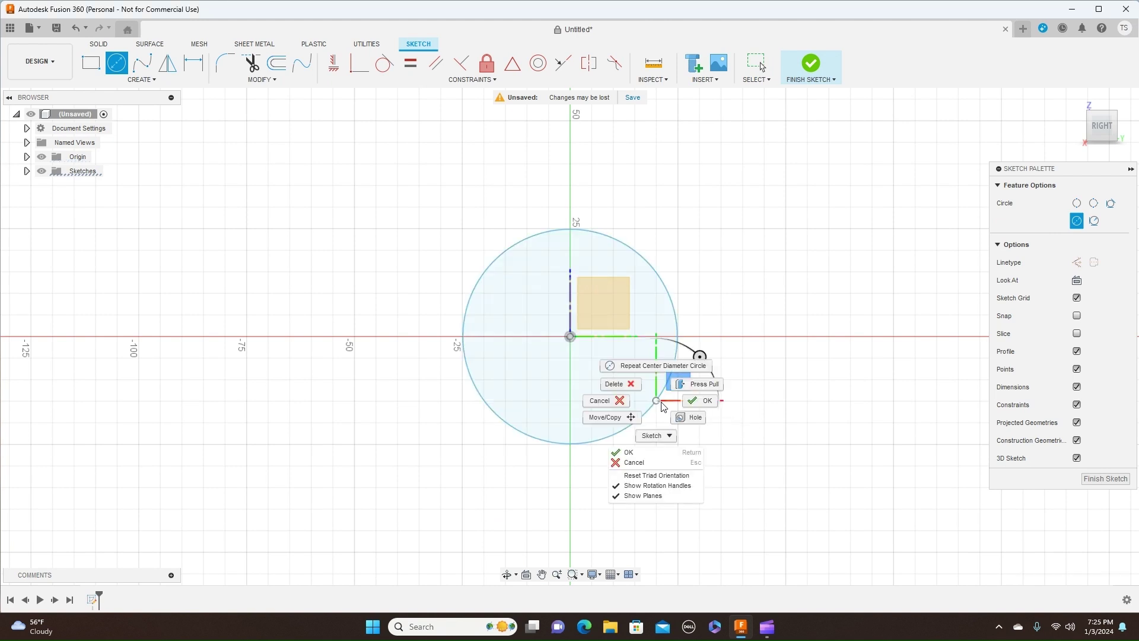
{"action": "left_click", "coordinate": [696, 401]}
{"action": "key", "text": "Escape"}
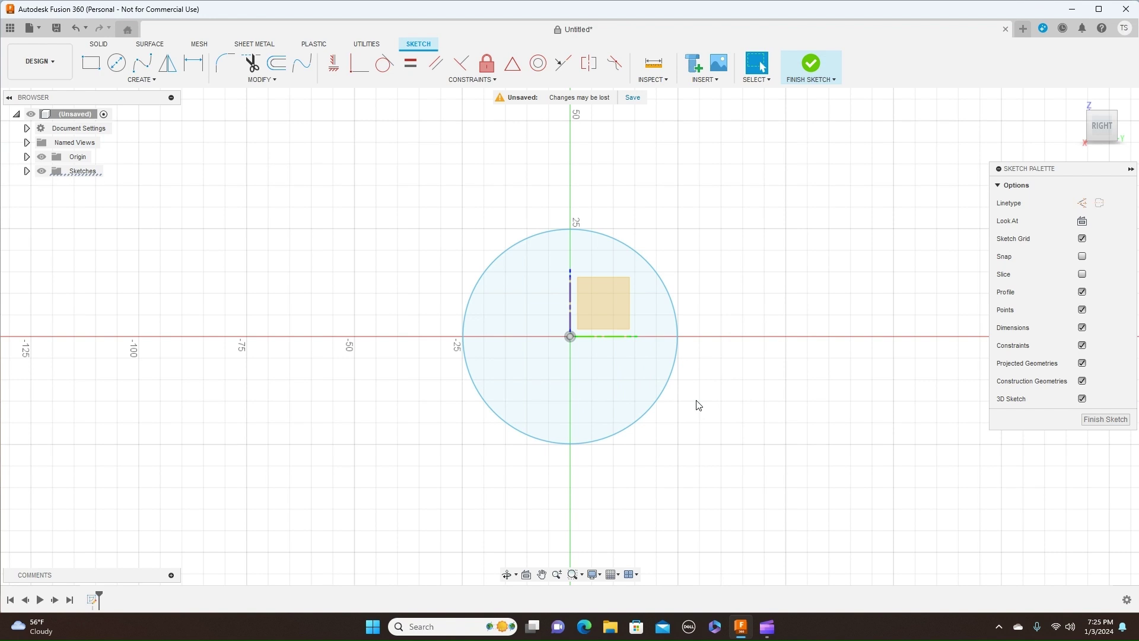
- Extrude the circle profile to a distance of -135 mm as a new body
{"action": "key", "text": "e"}
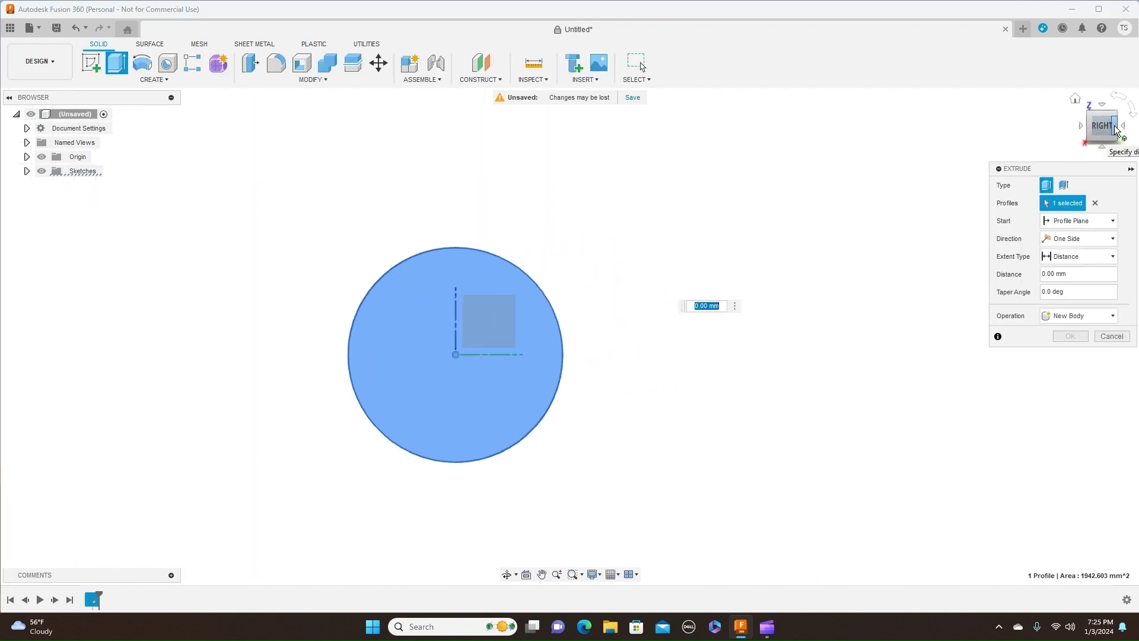
{"action": "left_click", "coordinate": [1115, 131]}
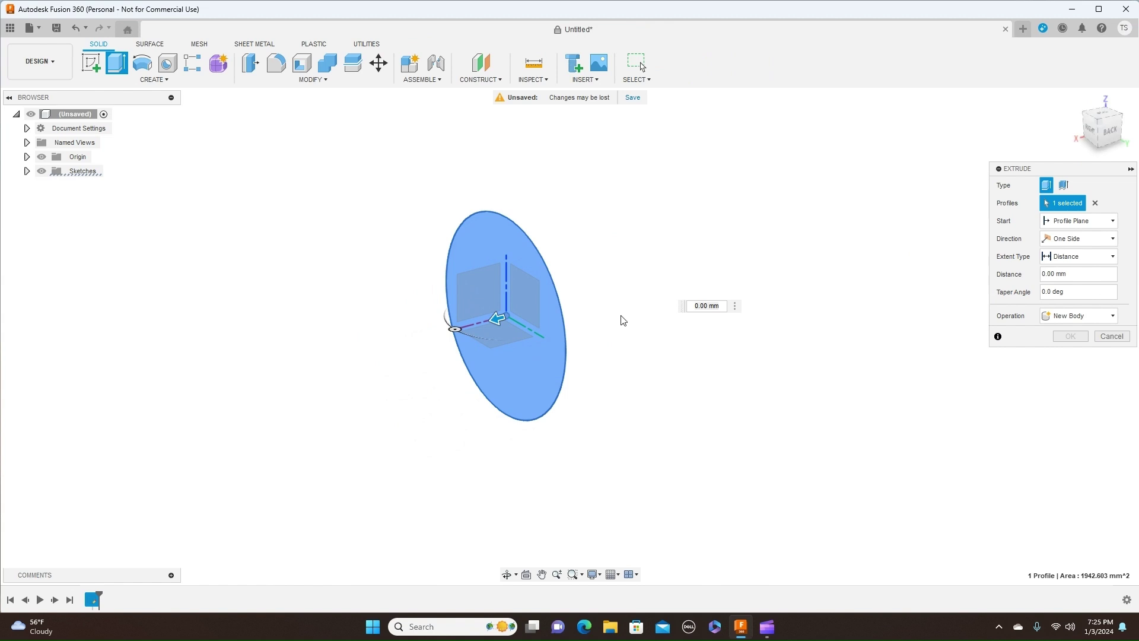
{"action": "left_click_drag", "start_coordinate": [497, 319], "coordinate": [847, 262]}
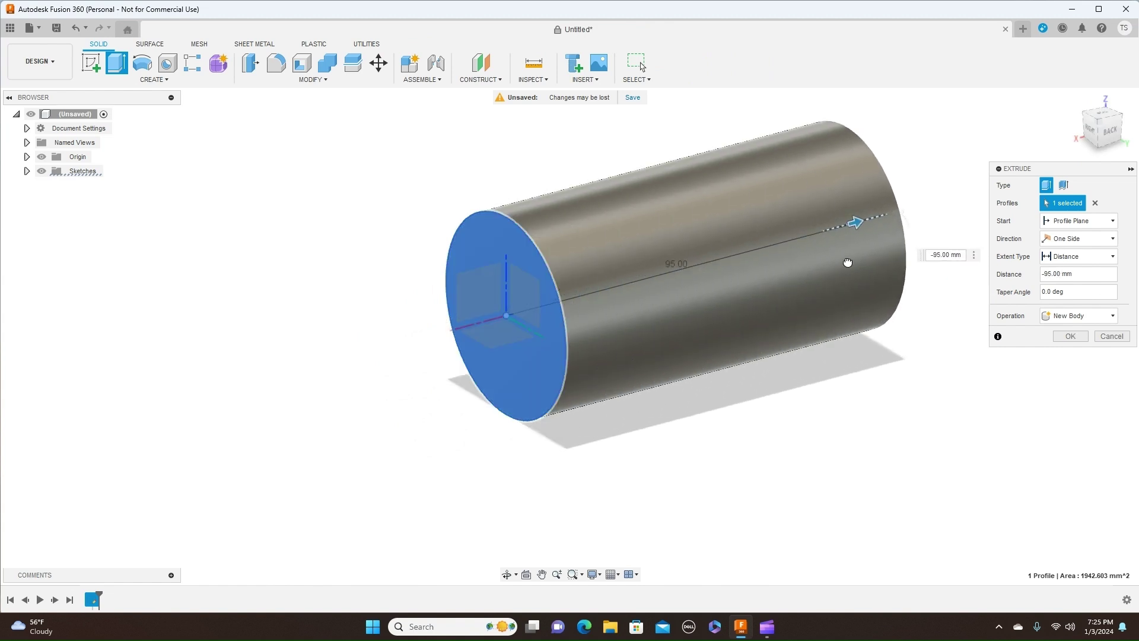
{"action": "middle_click_drag", "start_coordinate": [876, 399], "coordinate": [653, 460]}
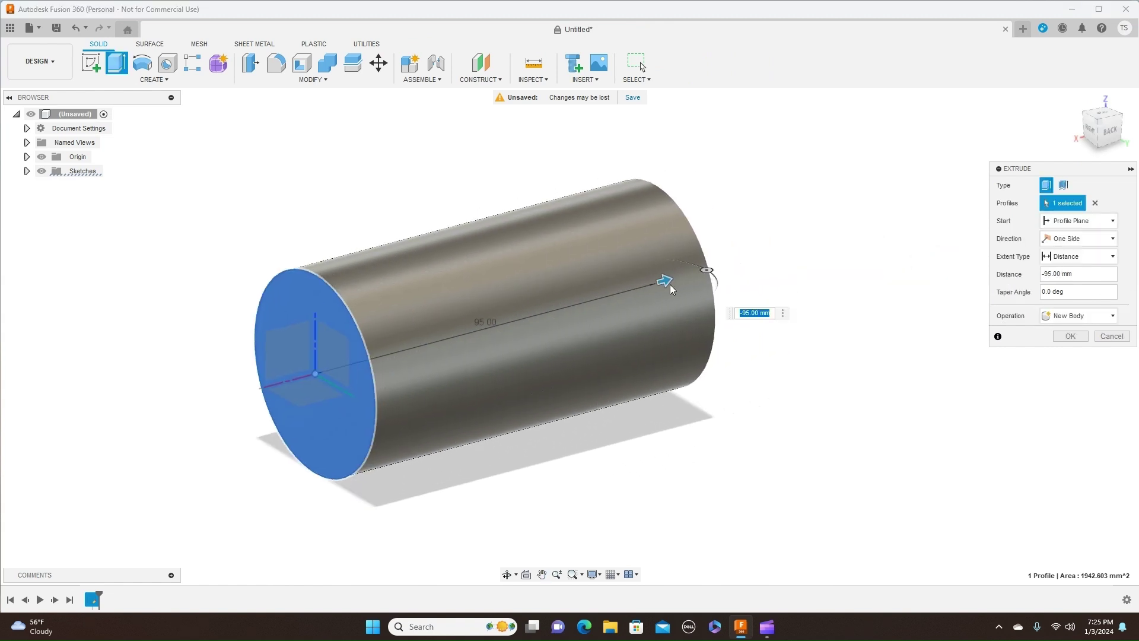
{"action": "left_click_drag", "start_coordinate": [670, 287], "coordinate": [811, 243]}
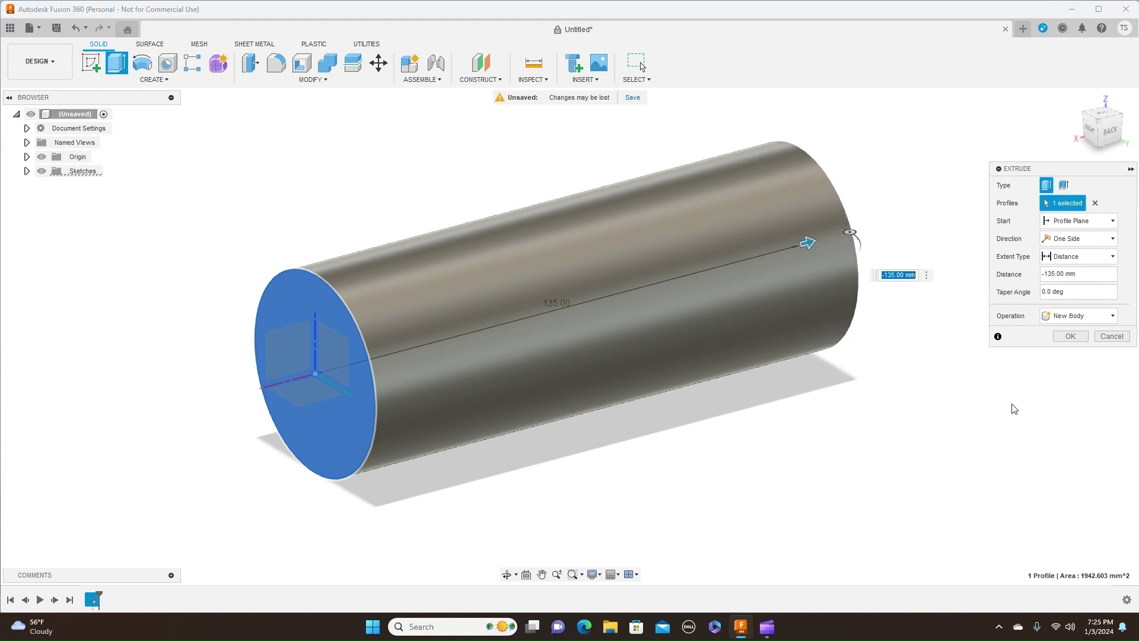
{"action": "left_click", "coordinate": [1070, 336]}
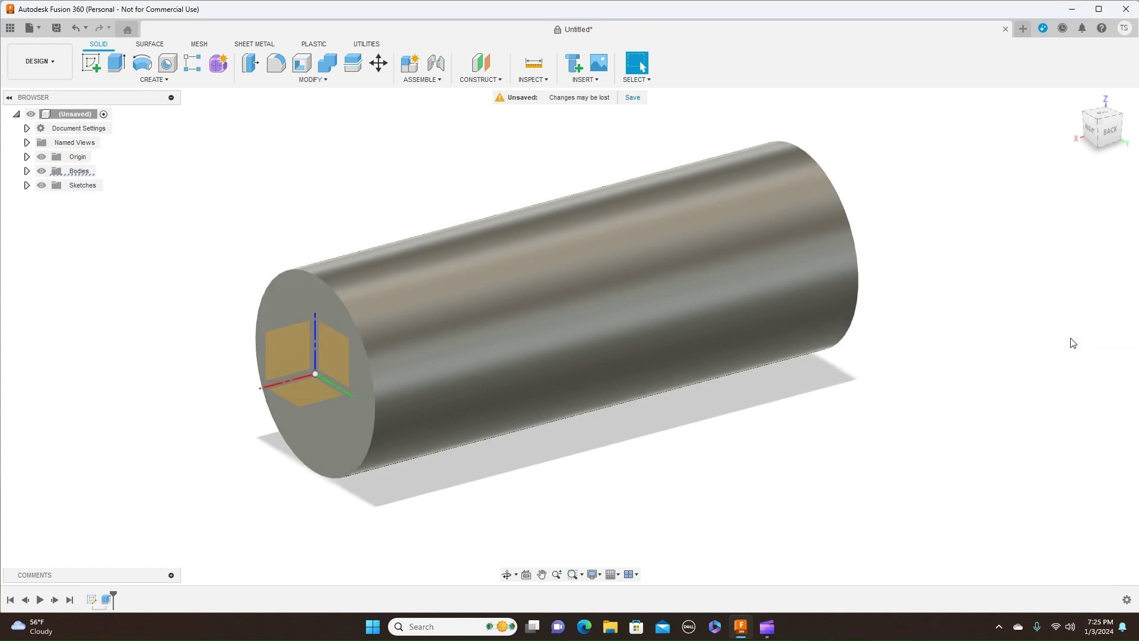
- Create a construction plane offset 30 mm from the XZ plane, outside the cylinder's side
{"action": "left_click", "coordinate": [1107, 130]}
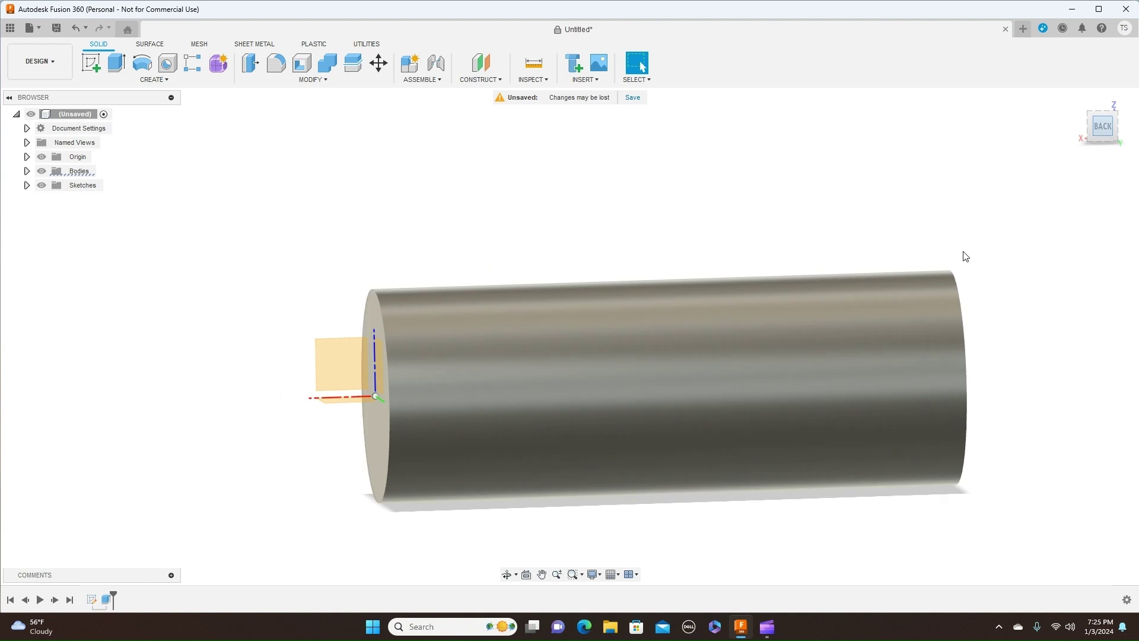
{"action": "middle_click_drag", "start_coordinate": [961, 234], "coordinate": [892, 188]}
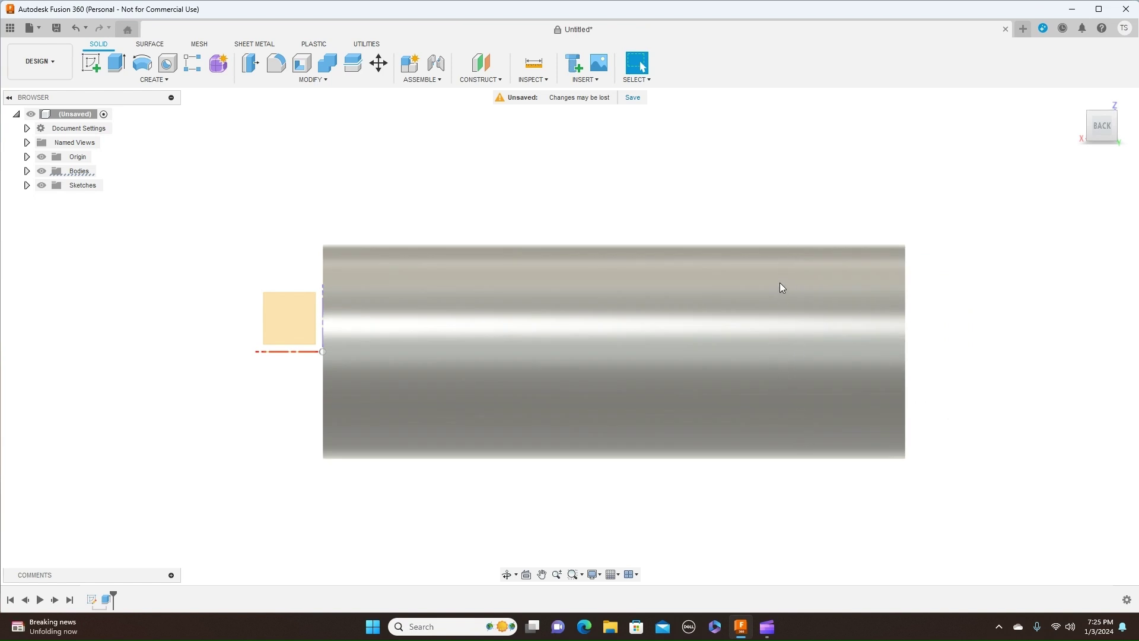
{"action": "left_click", "coordinate": [1087, 121]}
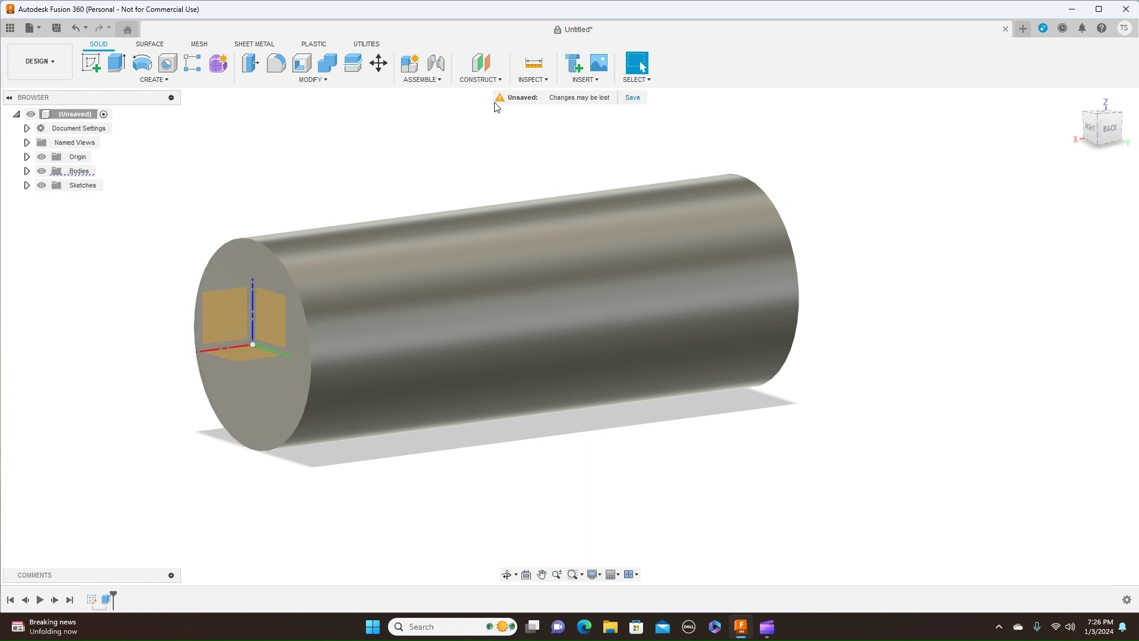
{"action": "left_click", "coordinate": [500, 82]}
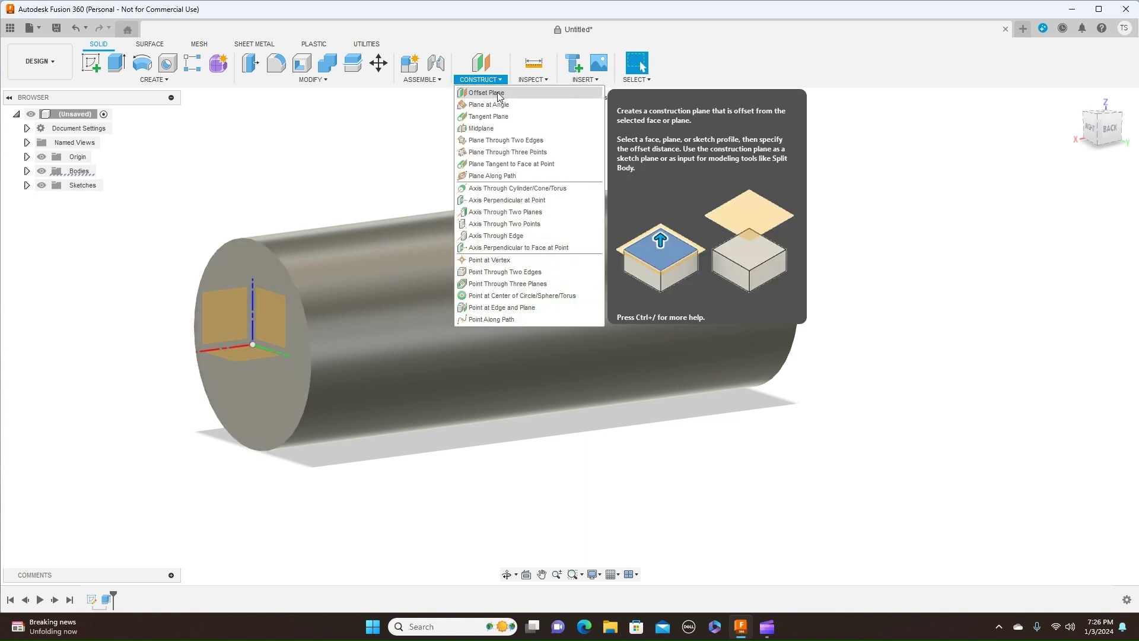
{"action": "left_click", "coordinate": [492, 94]}
{"action": "left_click", "coordinate": [228, 305]}
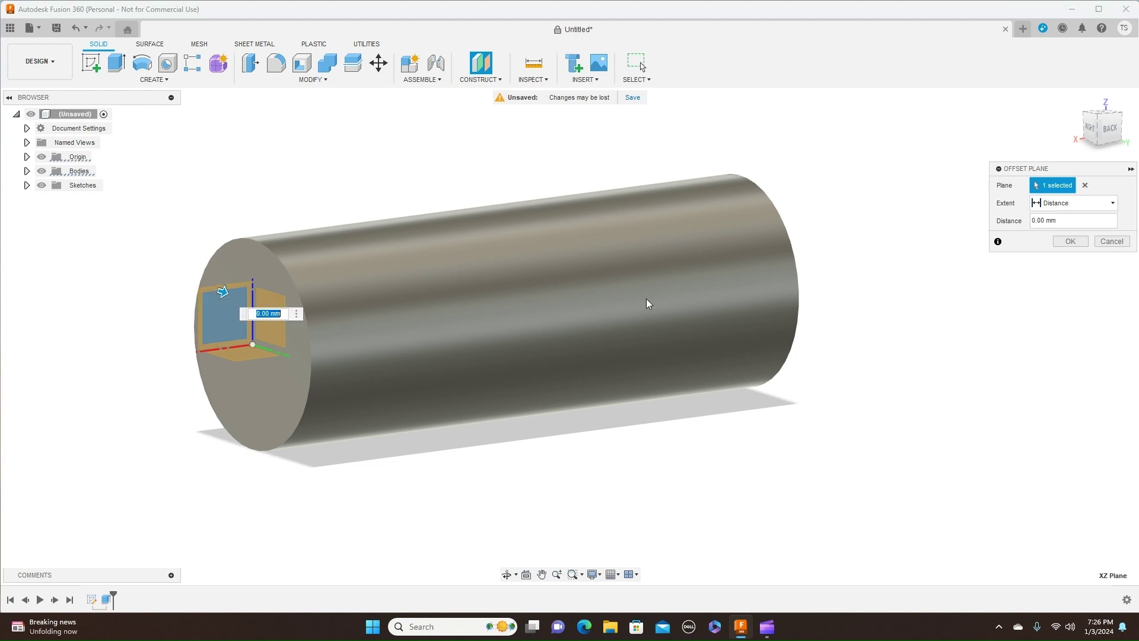
{"action": "left_click", "coordinate": [1089, 128]}
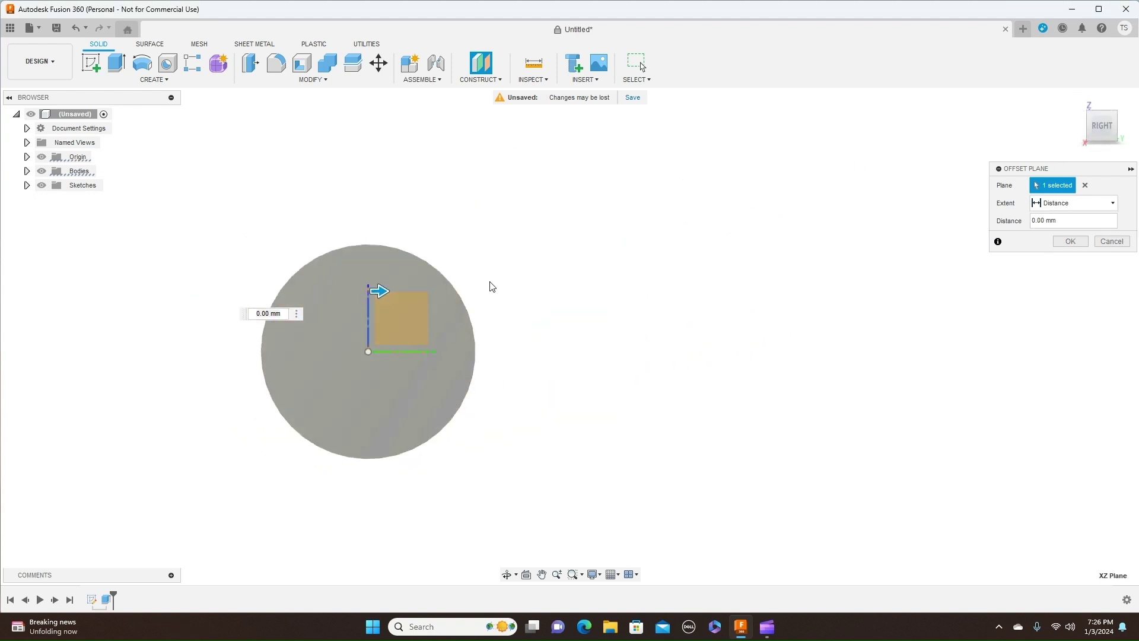
{"action": "left_click_drag", "start_coordinate": [380, 291], "coordinate": [508, 292]}
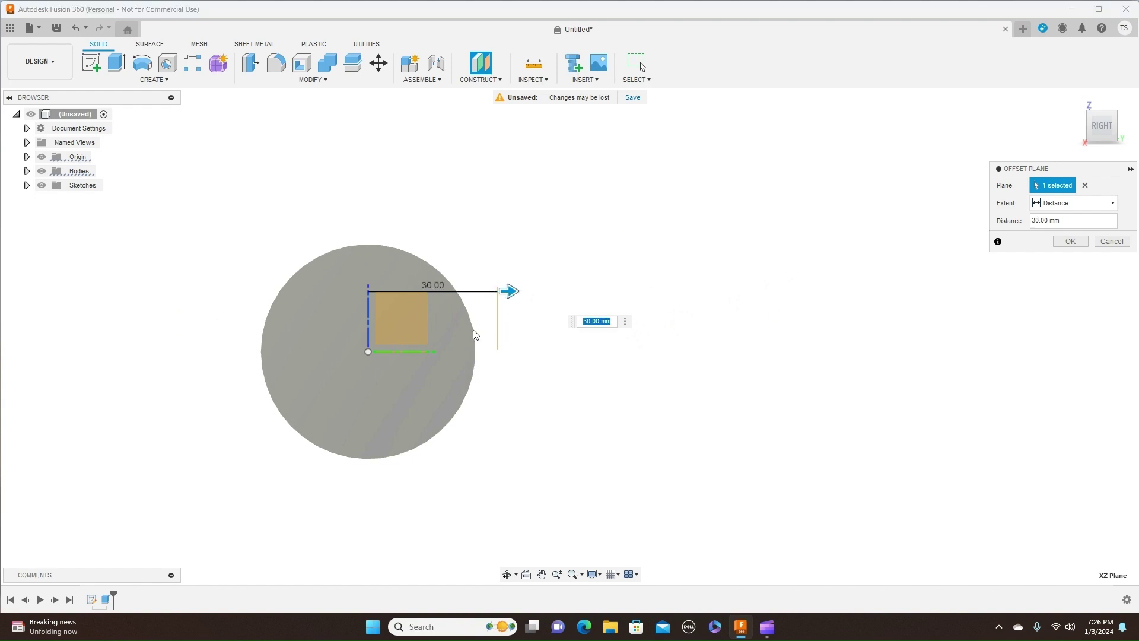
{"action": "left_click", "coordinate": [1070, 242]}
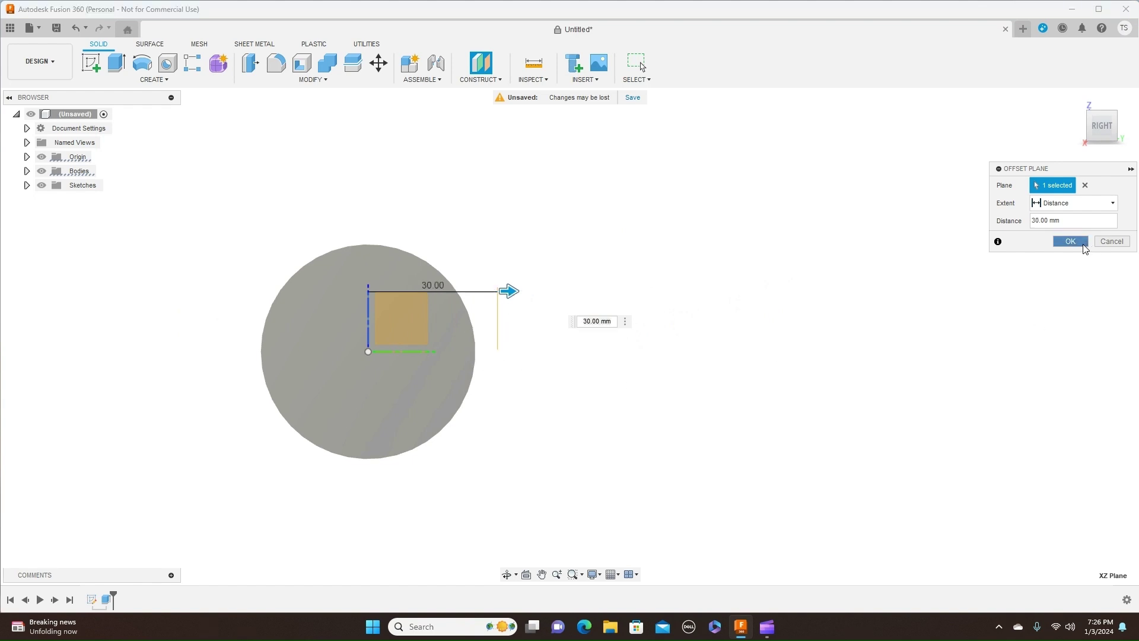
- Start a new sketch on the offset construction plane beside the cylinder
{"action": "left_click", "coordinate": [1117, 129]}
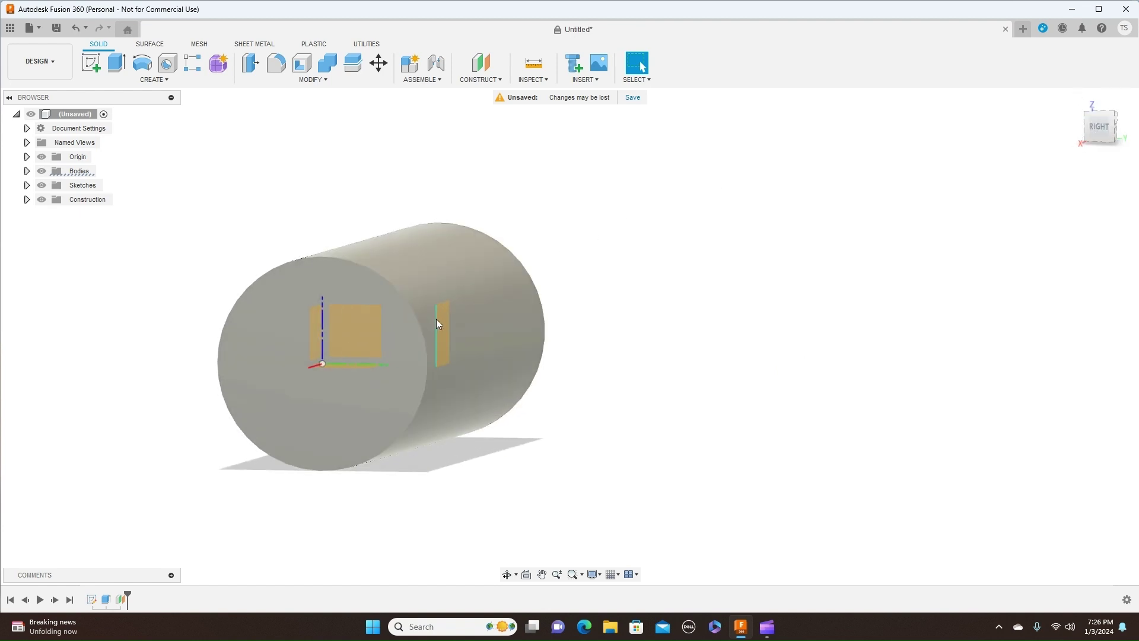
{"action": "scroll", "coordinate": [442, 320], "scroll_direction": "up", "scroll_amount": 5}
{"action": "left_click", "coordinate": [443, 322]}
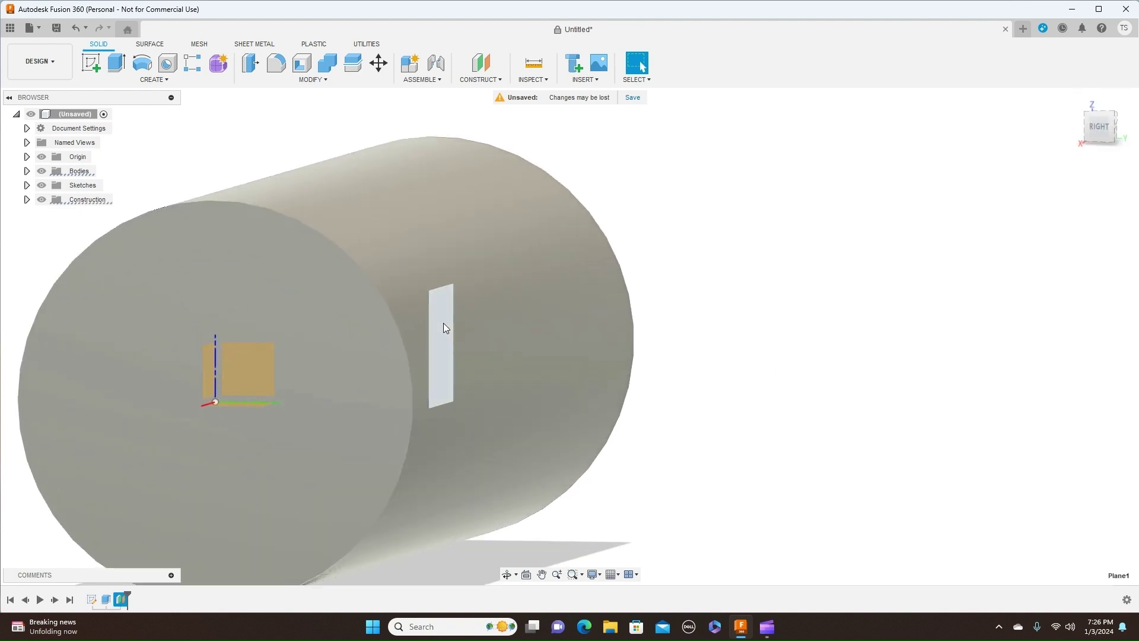
{"action": "left_click", "coordinate": [90, 64]}
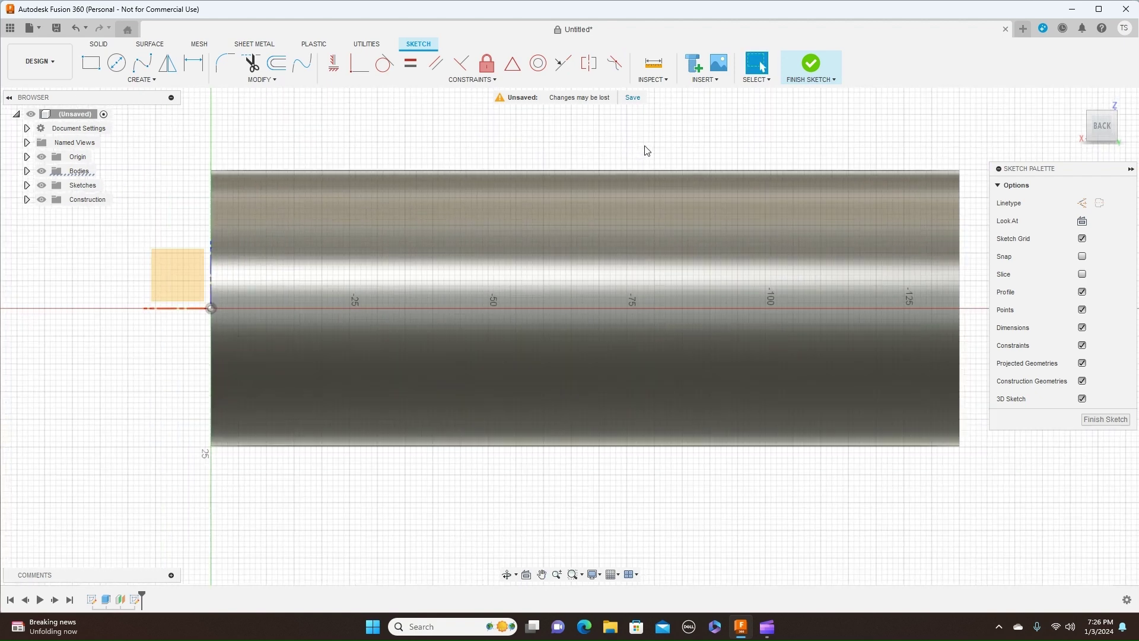
- Draw an open, wavy fit point spline with two crests along nearly the full length of the cylinder and finish the sketch
{"action": "left_click", "coordinate": [148, 70]}
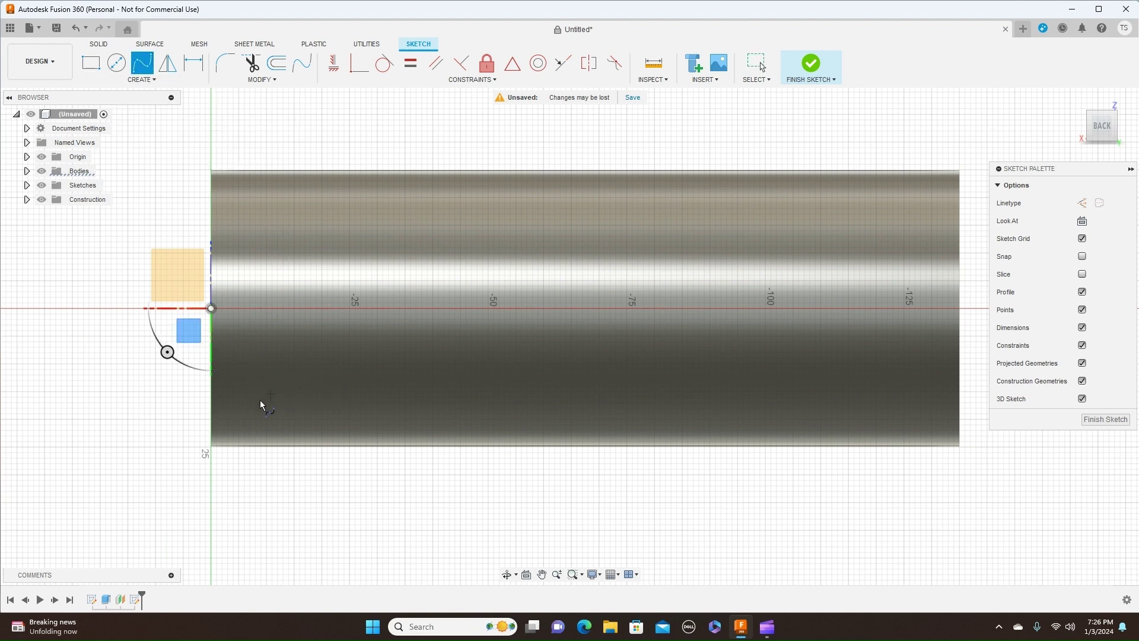
{"action": "left_click", "coordinate": [245, 410]}
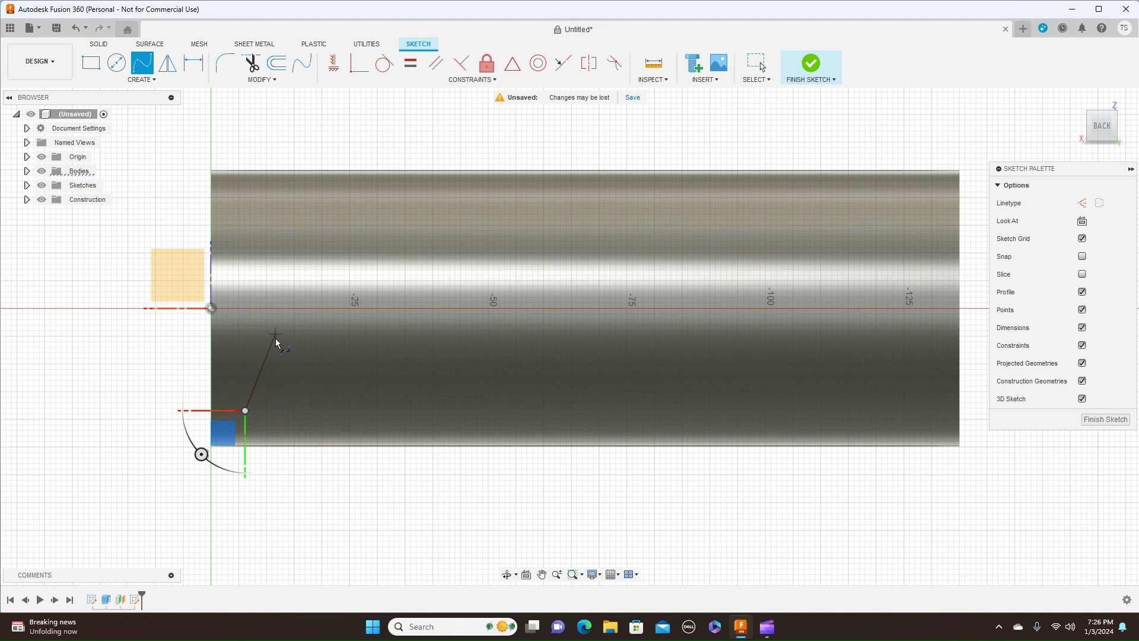
{"action": "left_click", "coordinate": [276, 347]}
{"action": "left_click", "coordinate": [353, 284]}
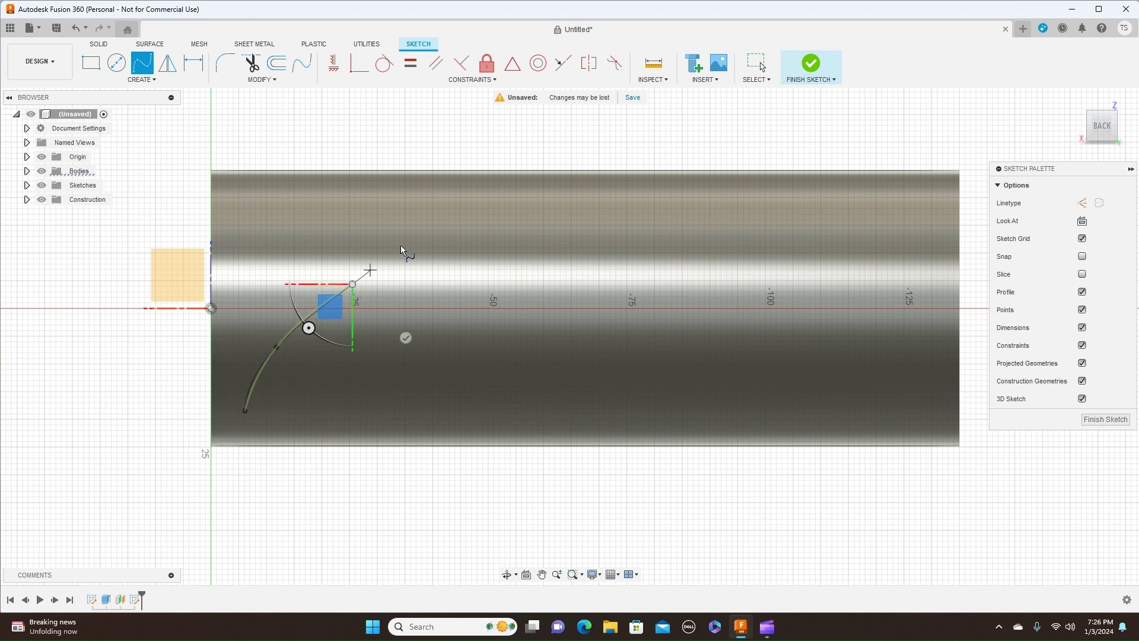
{"action": "left_click", "coordinate": [414, 231]}
{"action": "left_click", "coordinate": [481, 207]}
{"action": "left_click", "coordinate": [518, 194]}
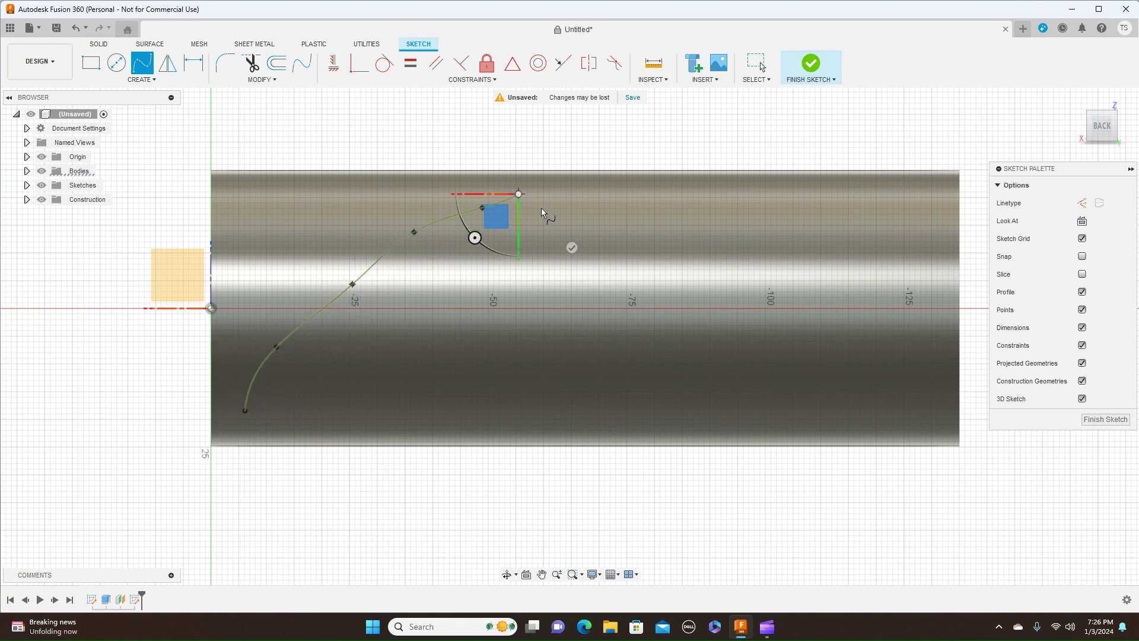
{"action": "left_click", "coordinate": [562, 237]}
{"action": "left_click", "coordinate": [584, 279]}
{"action": "left_click", "coordinate": [605, 321]}
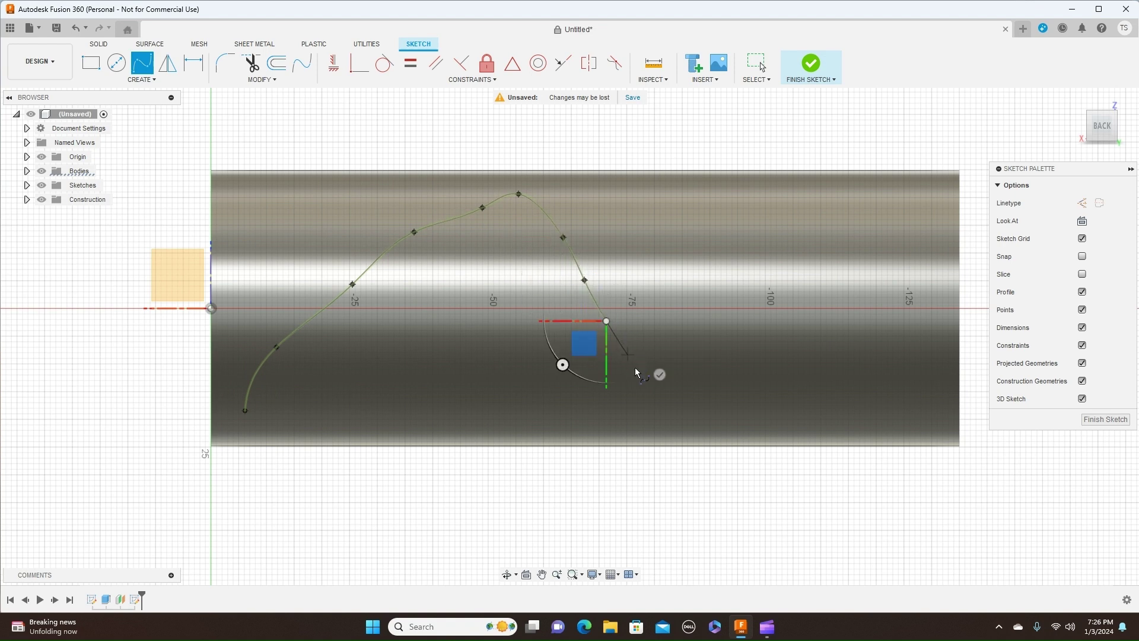
{"action": "left_click", "coordinate": [628, 354]}
{"action": "left_click", "coordinate": [644, 387]}
{"action": "left_click", "coordinate": [690, 410]}
{"action": "left_click", "coordinate": [730, 383]}
{"action": "left_click", "coordinate": [743, 356]}
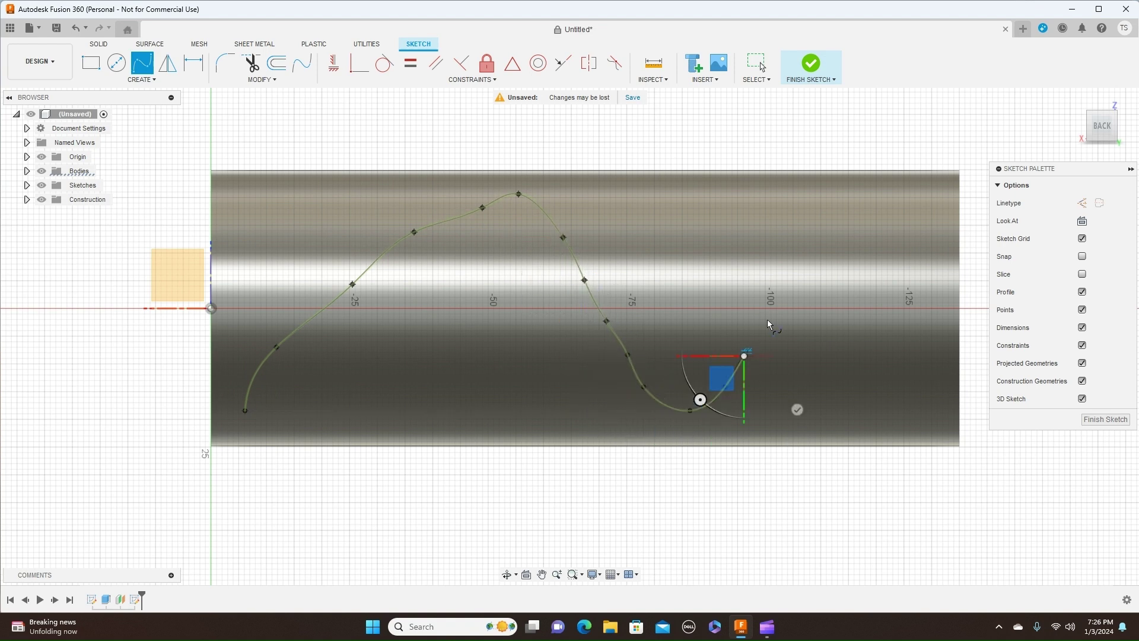
{"action": "left_click", "coordinate": [789, 281]}
{"action": "left_click", "coordinate": [823, 226]}
{"action": "left_click", "coordinate": [864, 186]}
{"action": "left_click", "coordinate": [900, 220]}
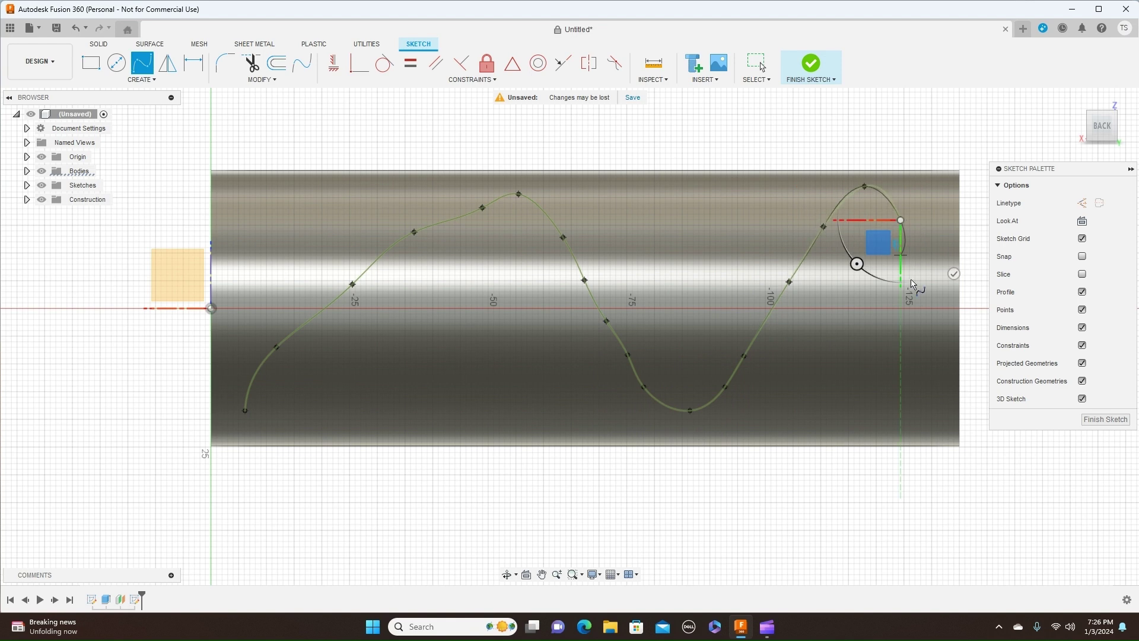
{"action": "left_click", "coordinate": [909, 271]}
{"action": "left_click", "coordinate": [916, 326]}
{"action": "left_click", "coordinate": [917, 361]}
{"action": "left_click", "coordinate": [929, 403]}
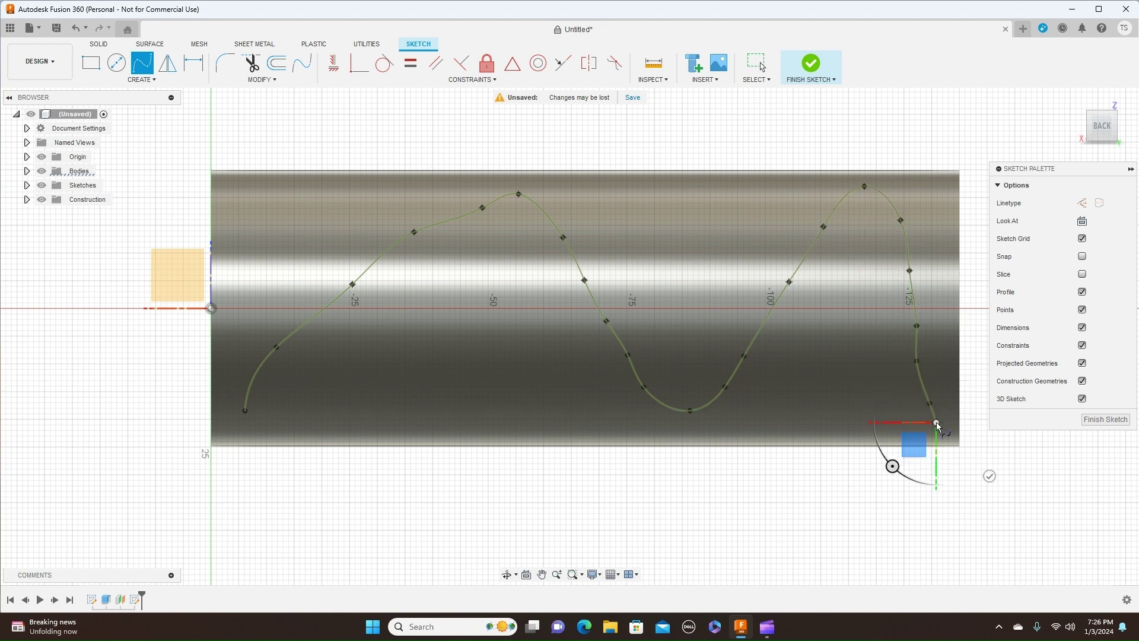
{"action": "right_click", "coordinate": [943, 435]}
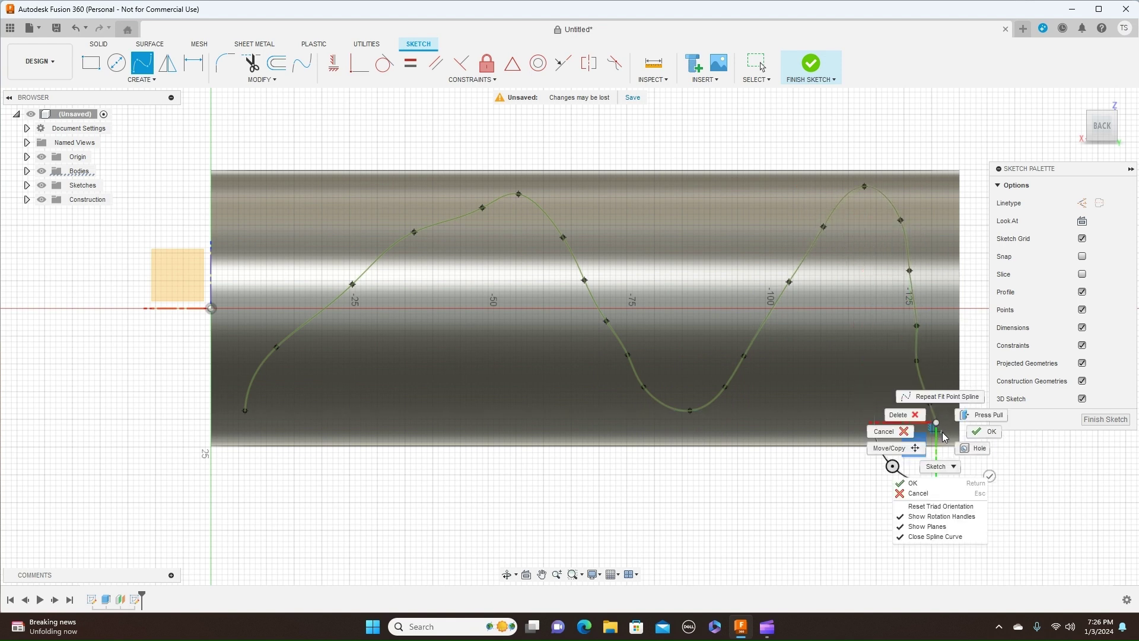
{"action": "left_click", "coordinate": [979, 439]}
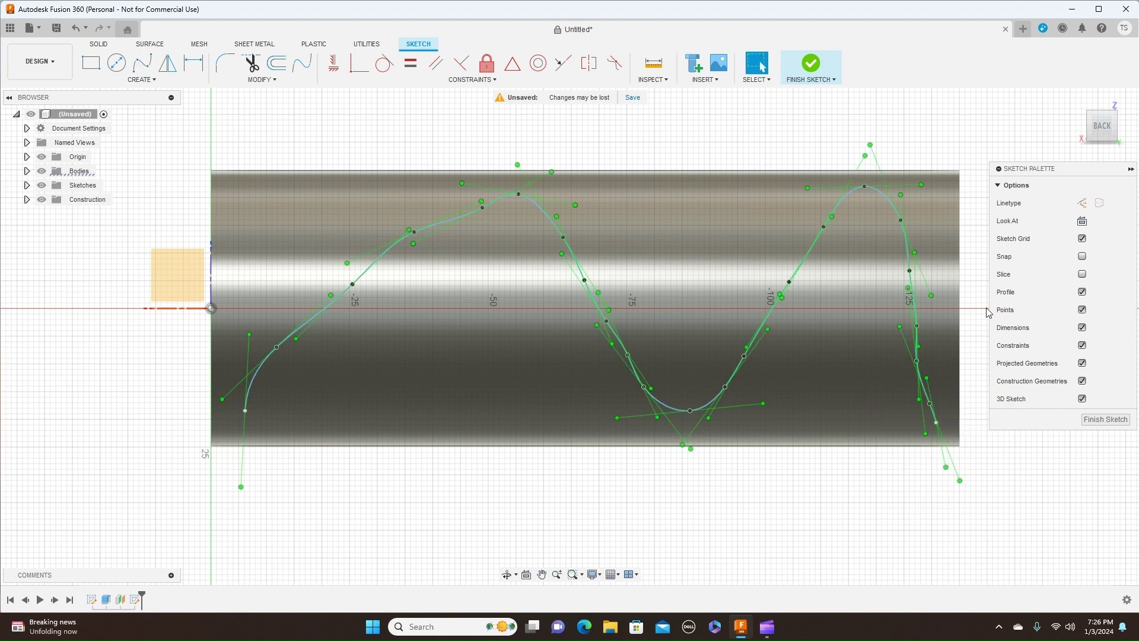
{"action": "left_click", "coordinate": [834, 79]}
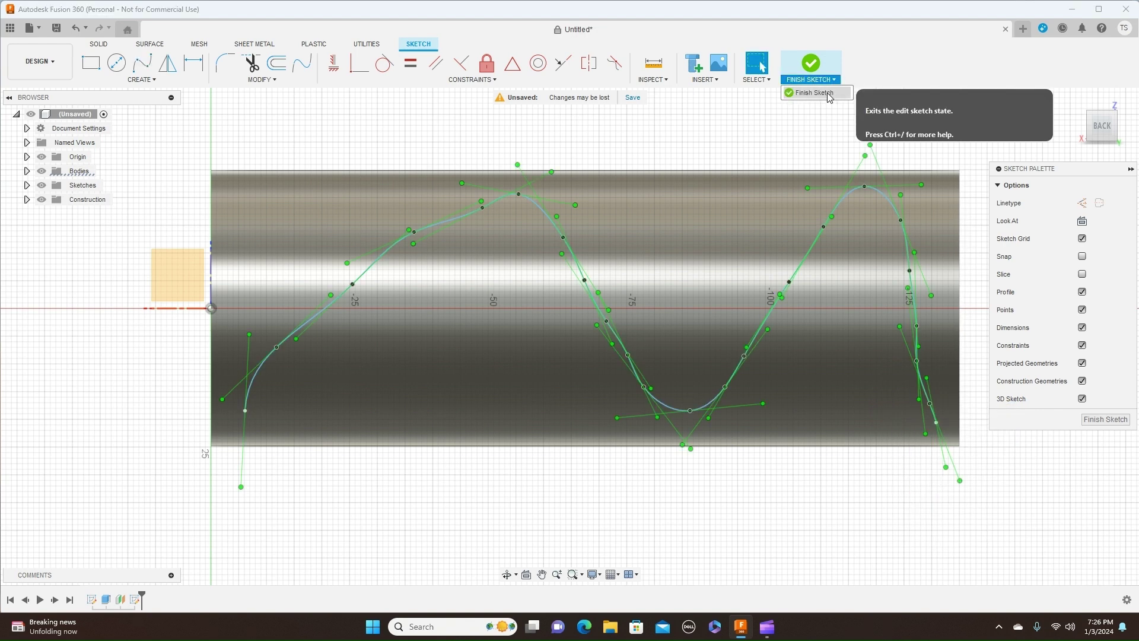
{"action": "left_click", "coordinate": [826, 91]}
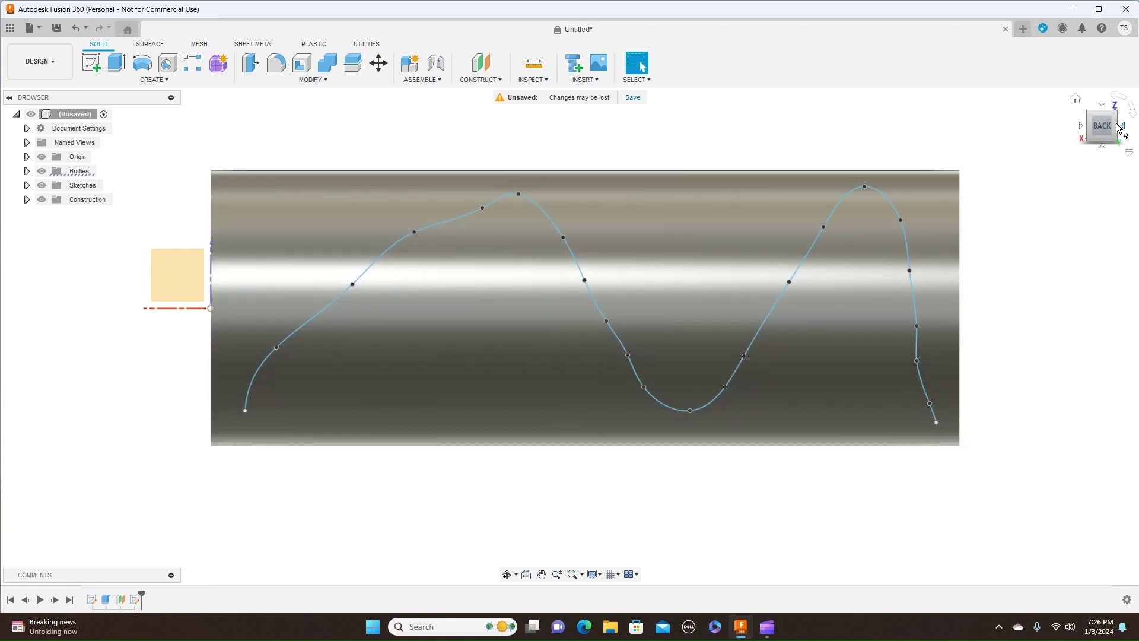
- Show the offset construction plane beside the cylinder and start a new sketch on it
{"action": "left_click", "coordinate": [1119, 127]}
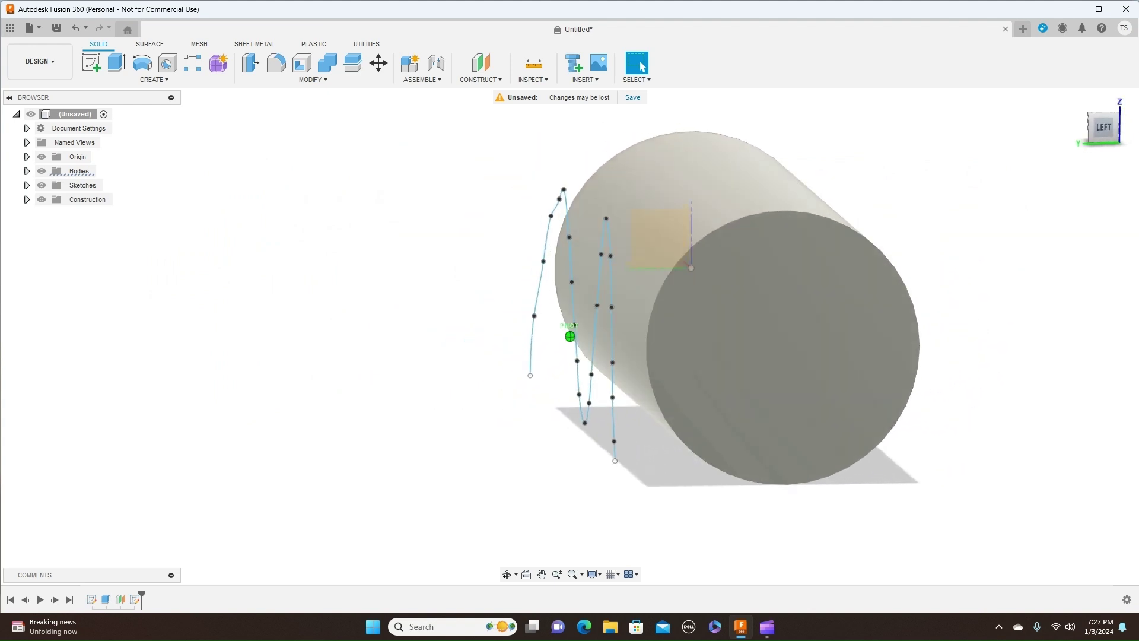
{"action": "left_click", "coordinate": [1097, 130]}
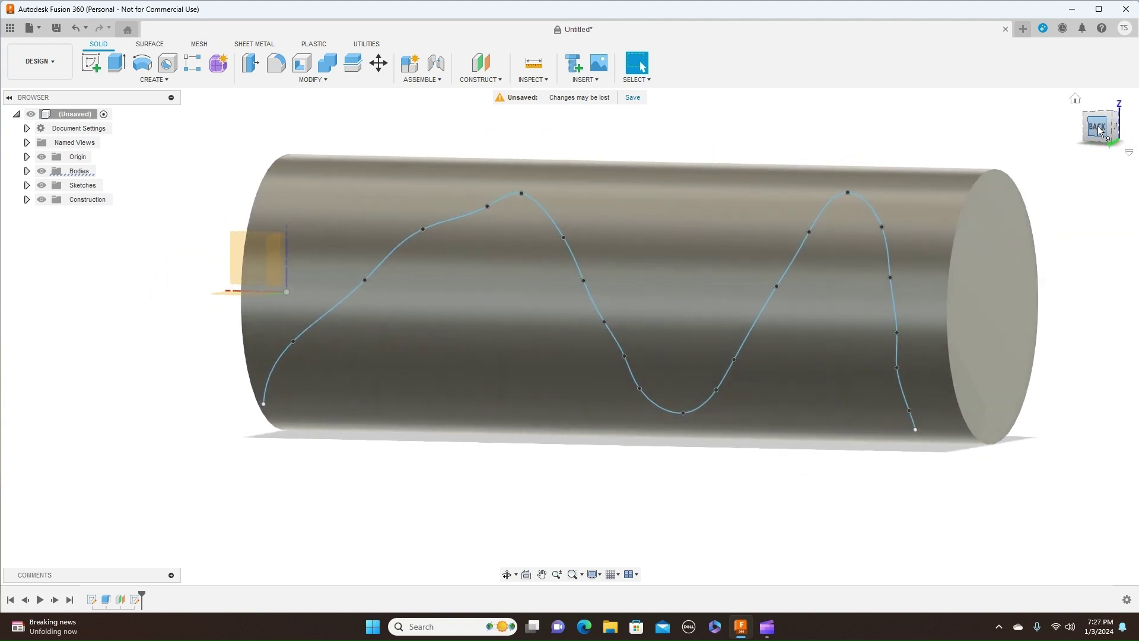
{"action": "left_click", "coordinate": [1098, 127]}
{"action": "left_click_drag", "start_coordinate": [1089, 127], "coordinate": [1101, 128]}
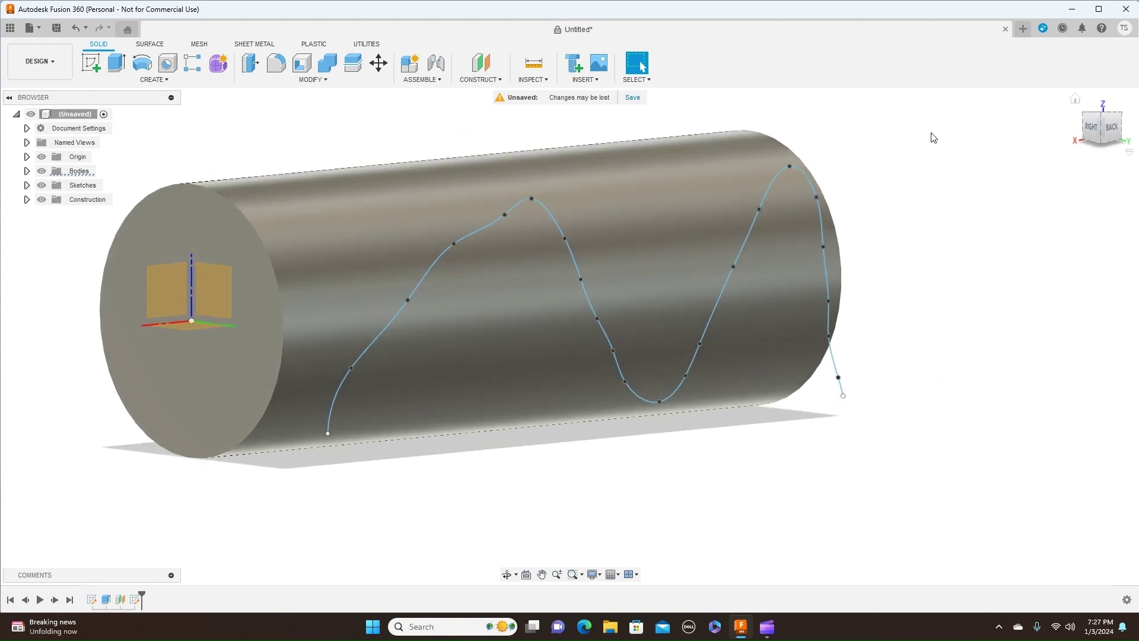
{"action": "left_click", "coordinate": [27, 199]}
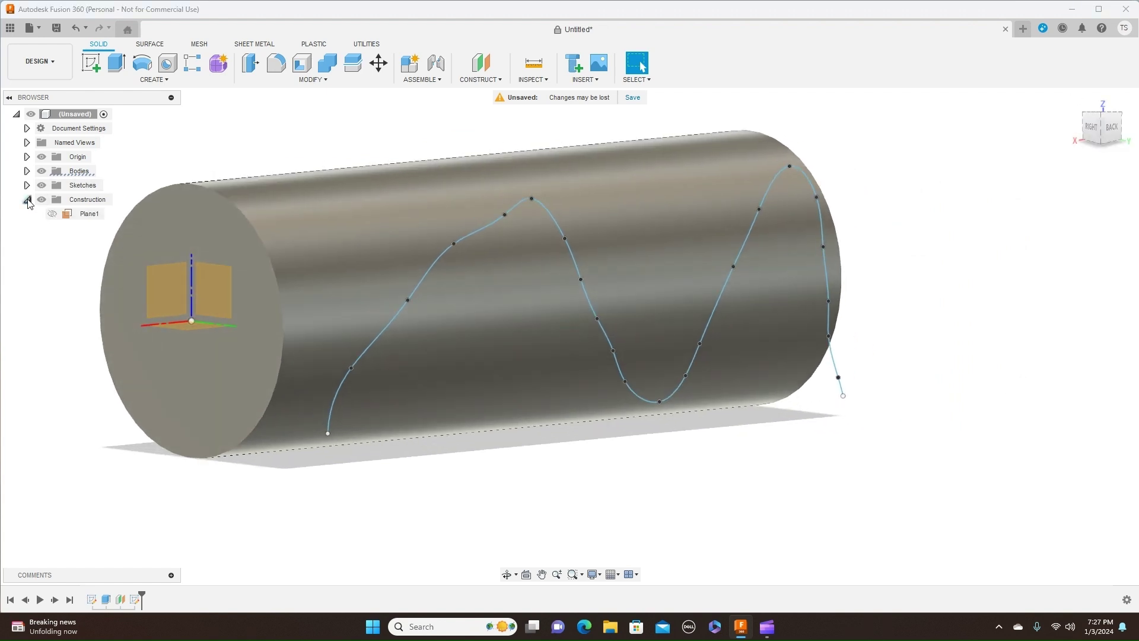
{"action": "left_click", "coordinate": [52, 214]}
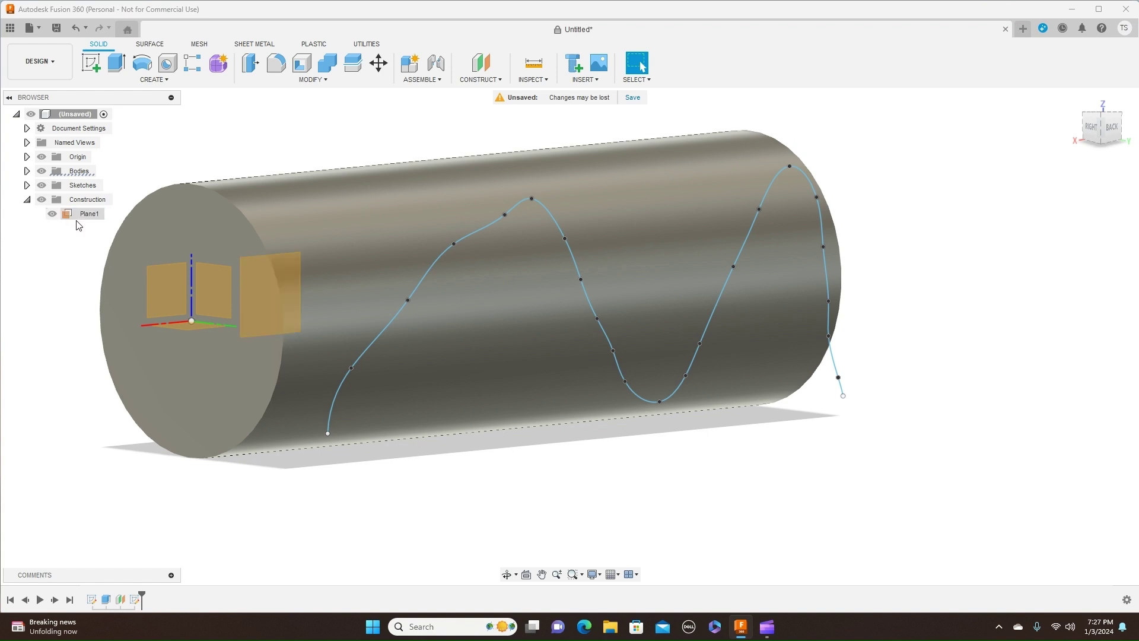
{"action": "left_click", "coordinate": [289, 280]}
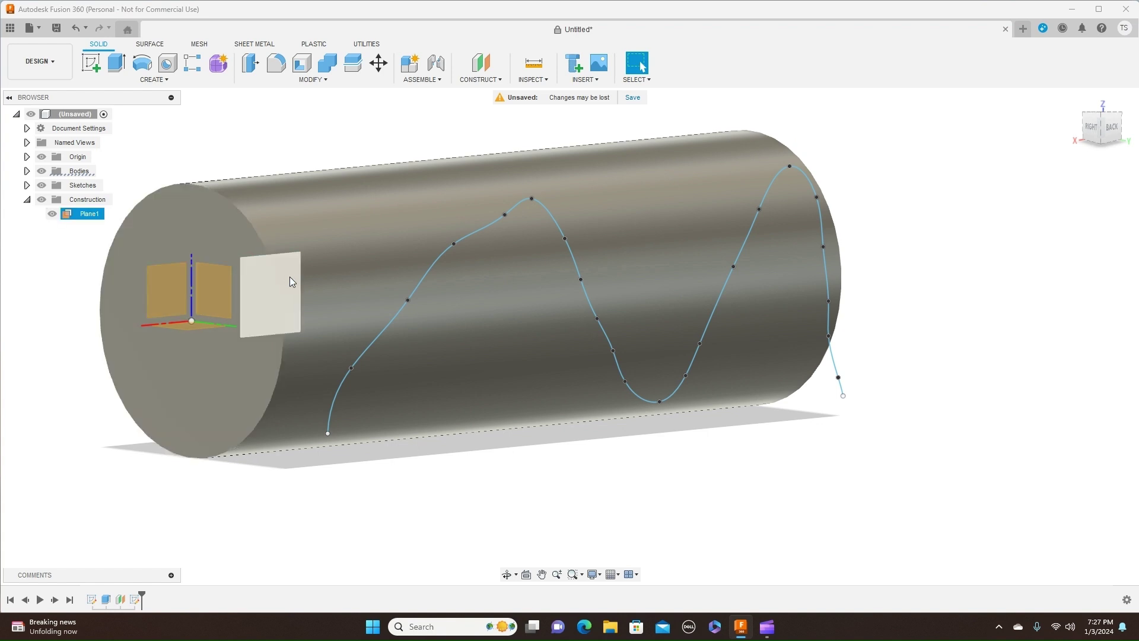
{"action": "left_click", "coordinate": [285, 277]}
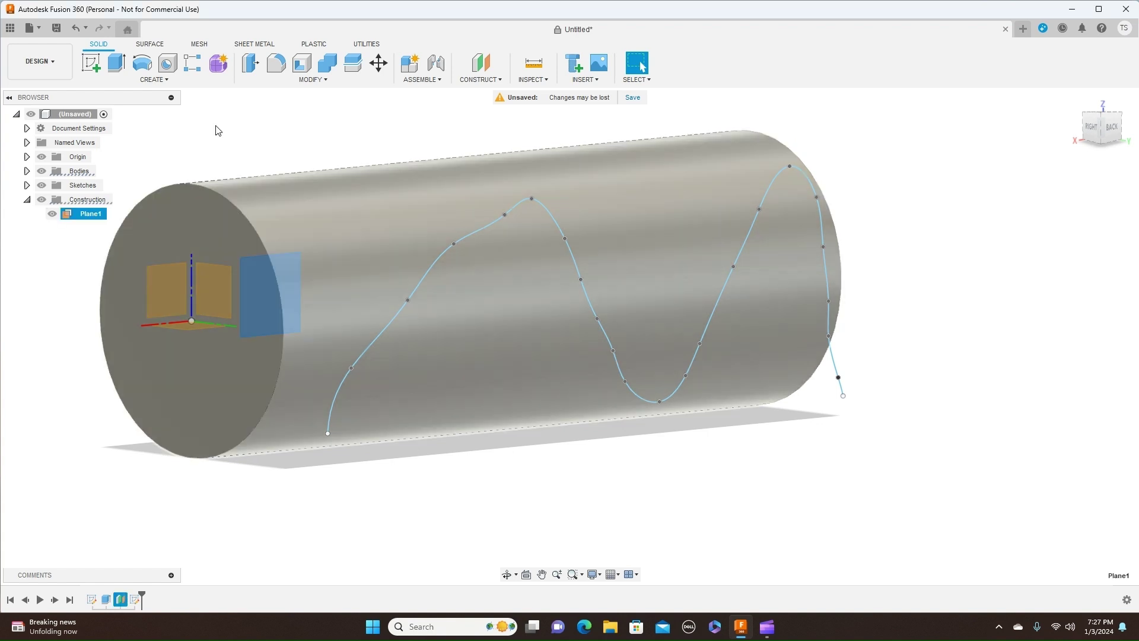
{"action": "left_click", "coordinate": [90, 64]}
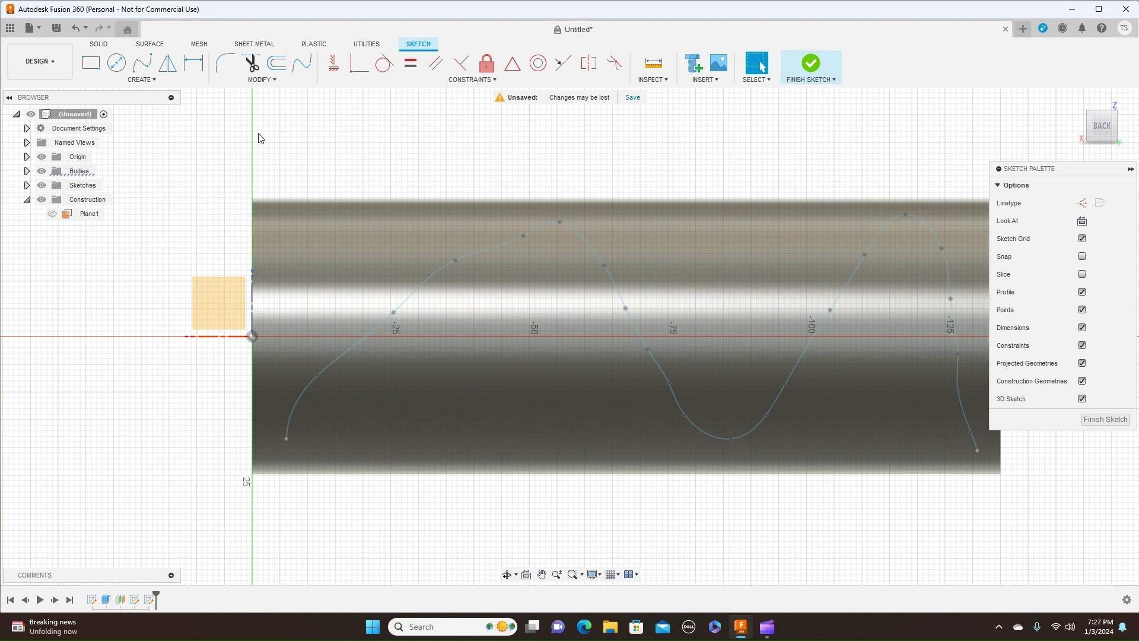
- Project the wavy spline onto the cylinder's curved face with Project To Surface, using the Closest Point type and a projection link
{"action": "key", "text": "p"}
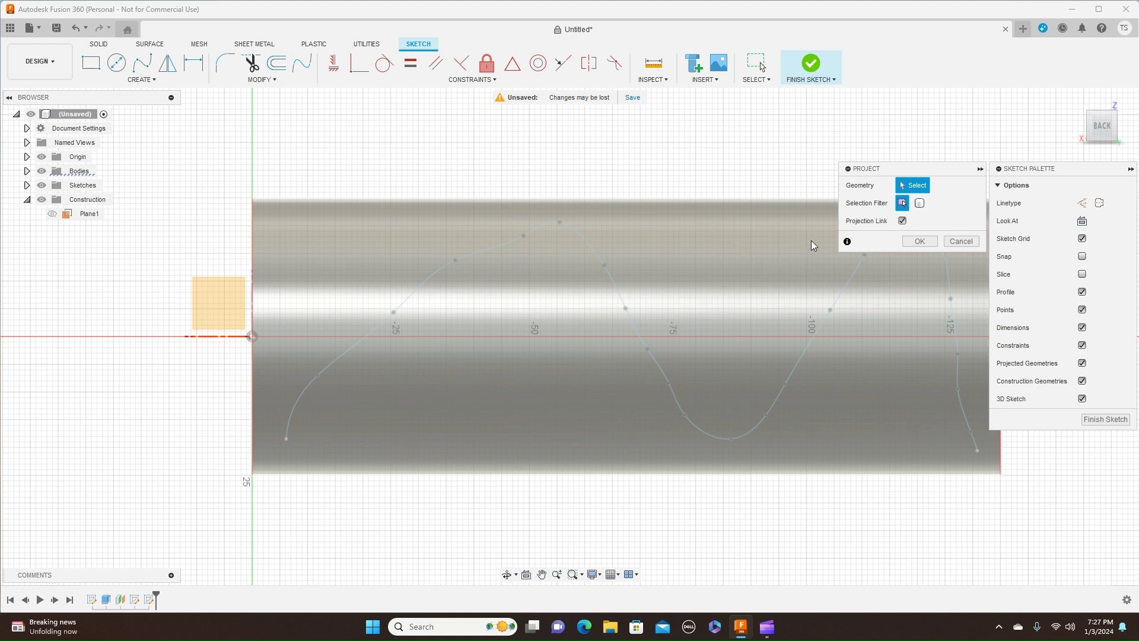
{"action": "left_click", "coordinate": [960, 241]}
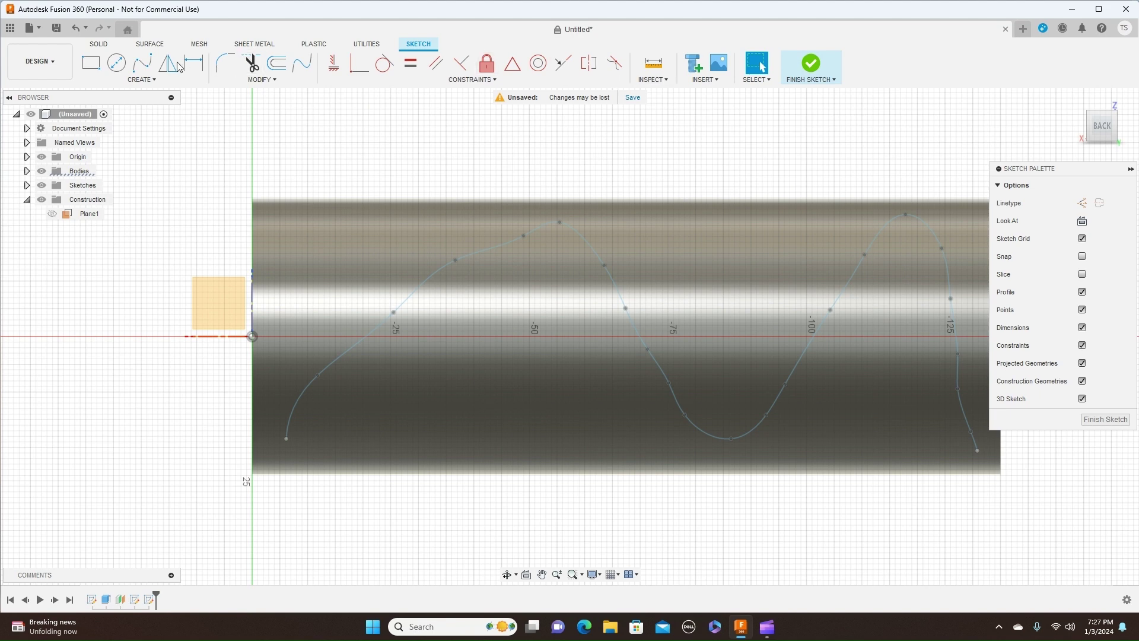
{"action": "left_click", "coordinate": [155, 79]}
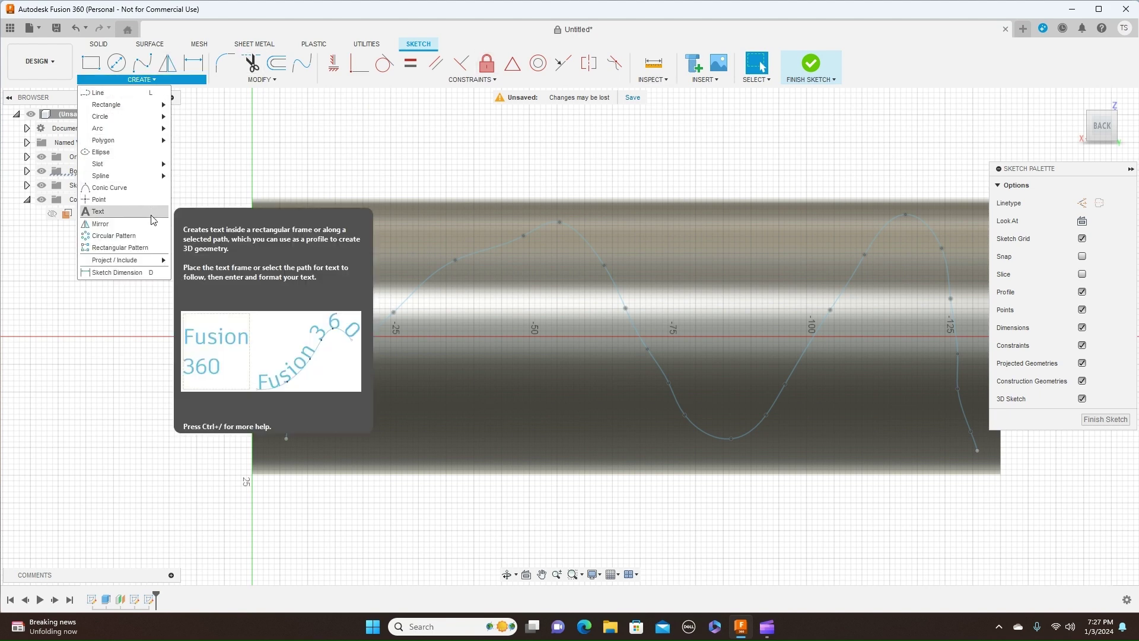
{"action": "mouse_move", "coordinate": [156, 264]}
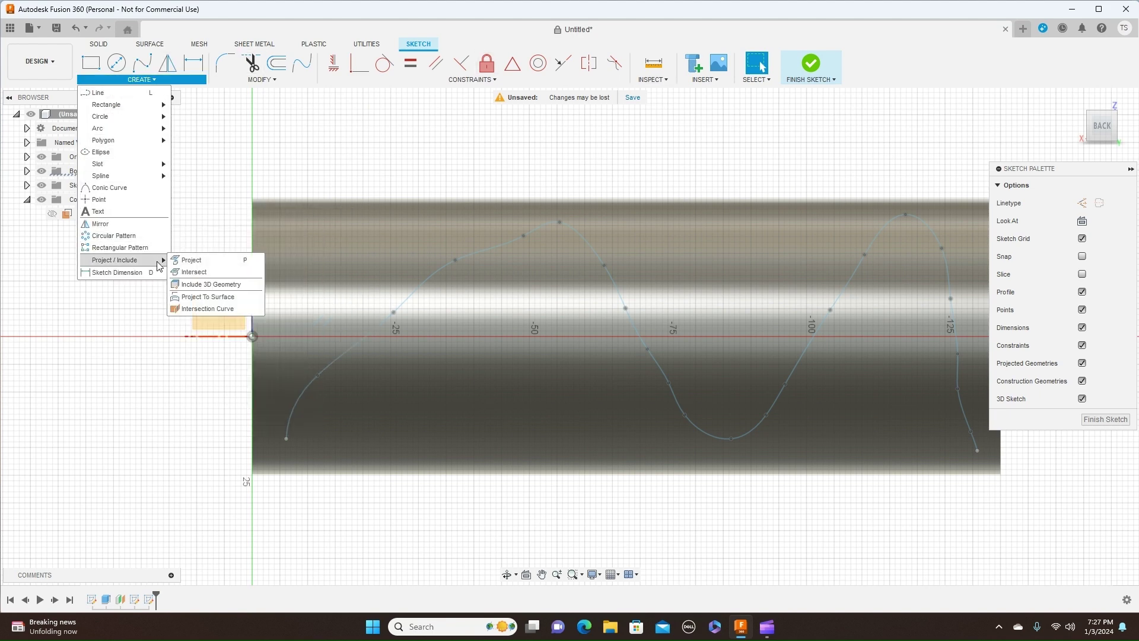
{"action": "left_click", "coordinate": [206, 297]}
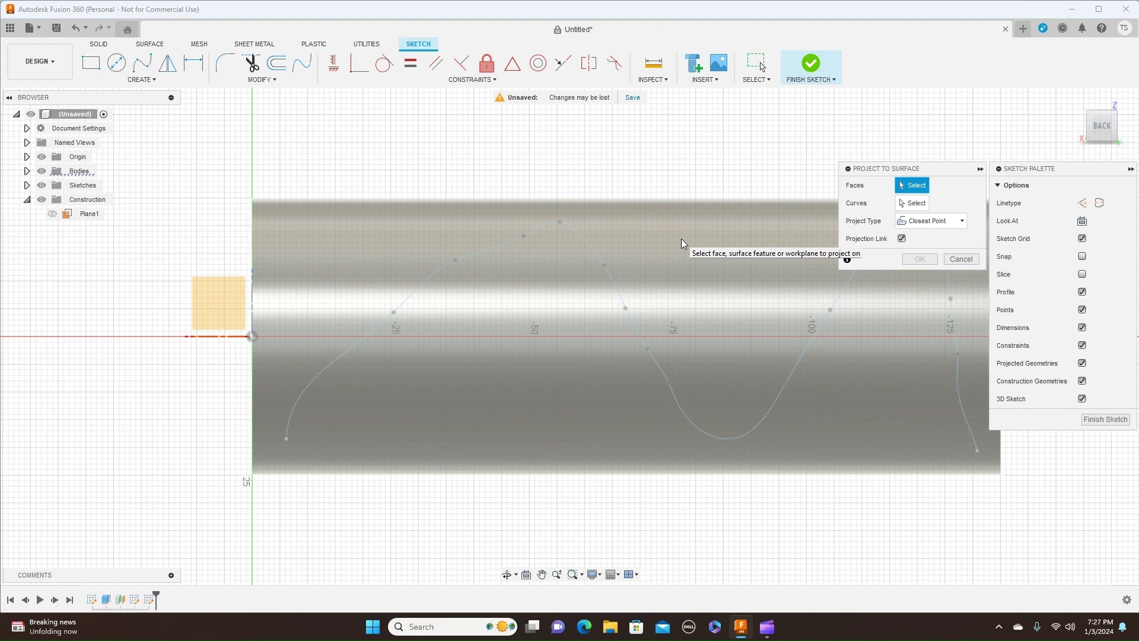
{"action": "left_click", "coordinate": [809, 223]}
{"action": "left_click", "coordinate": [912, 204]}
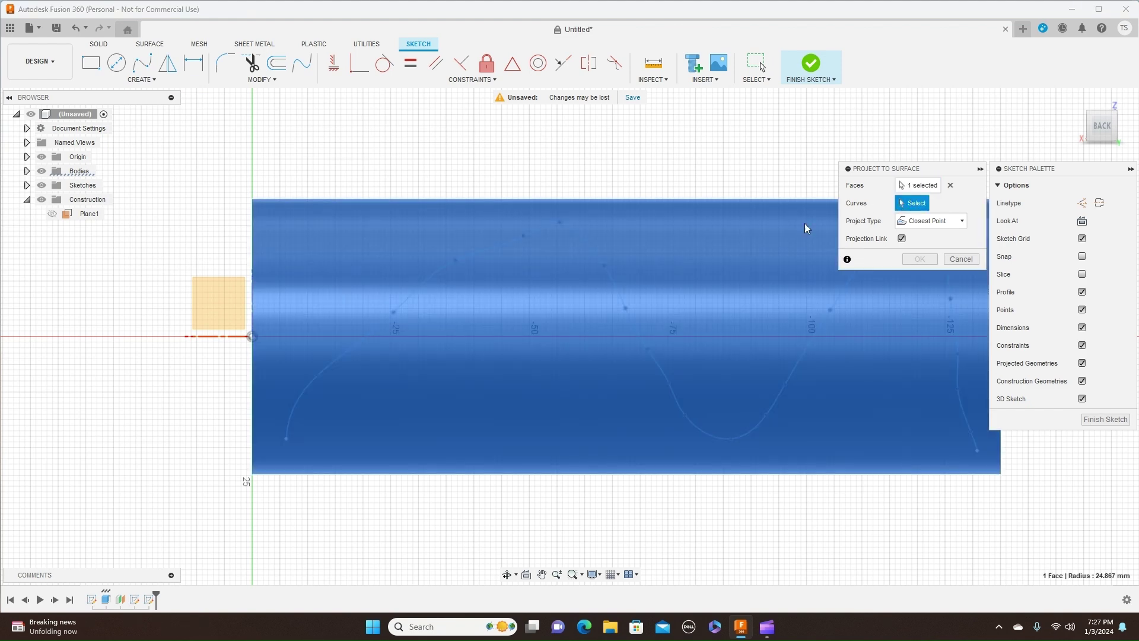
{"action": "left_click", "coordinate": [377, 330]}
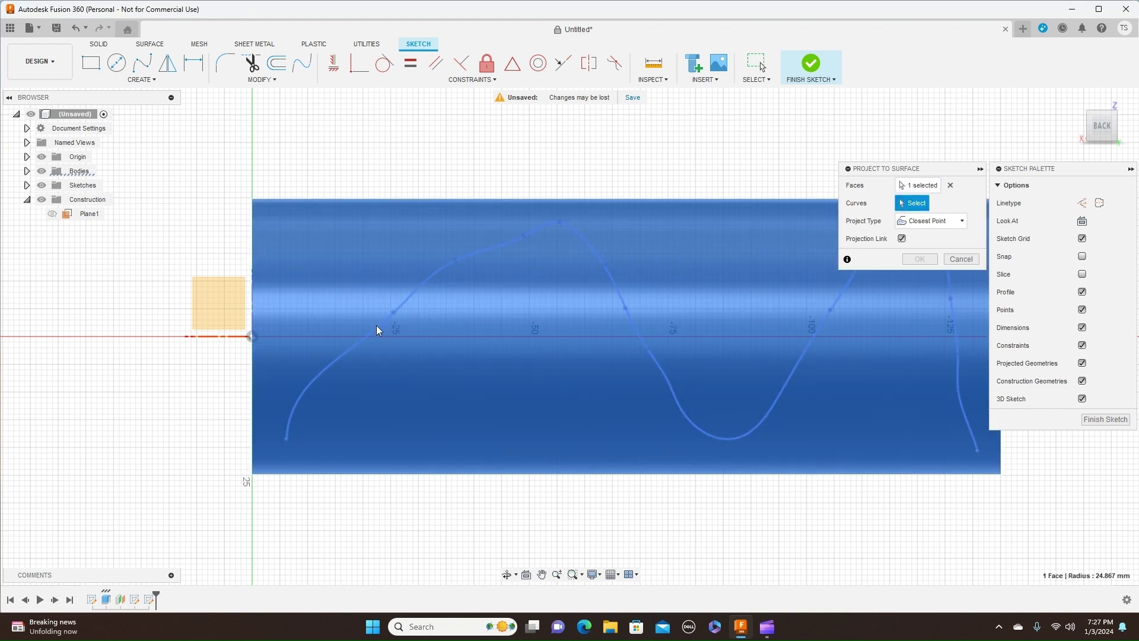
{"action": "middle_click_drag", "start_coordinate": [685, 155], "coordinate": [542, 140]}
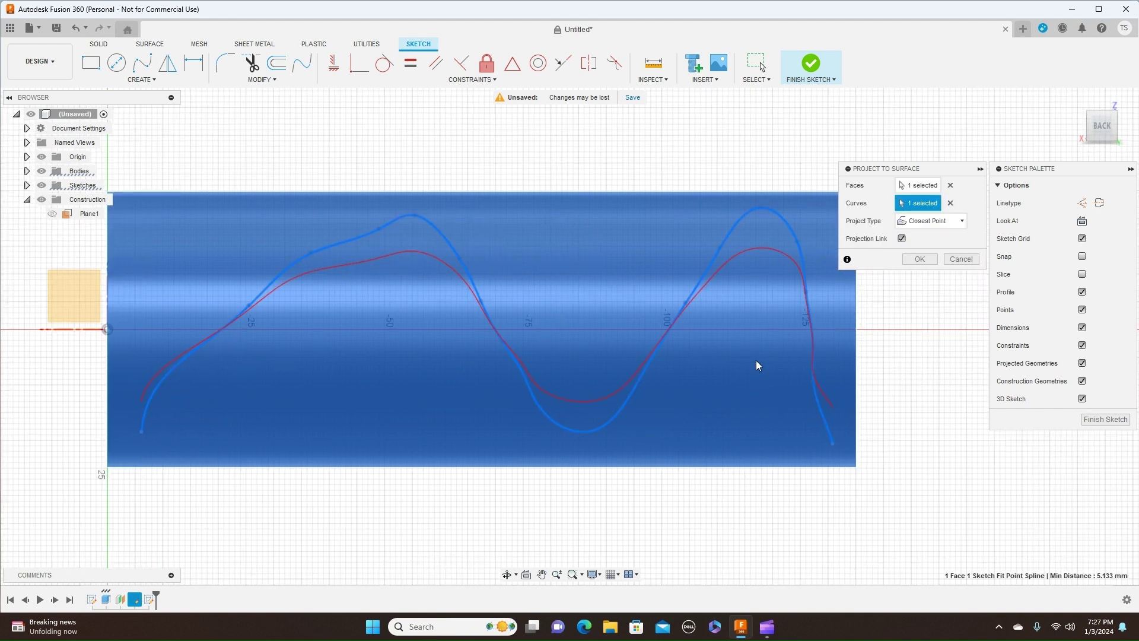
{"action": "left_click", "coordinate": [920, 259]}
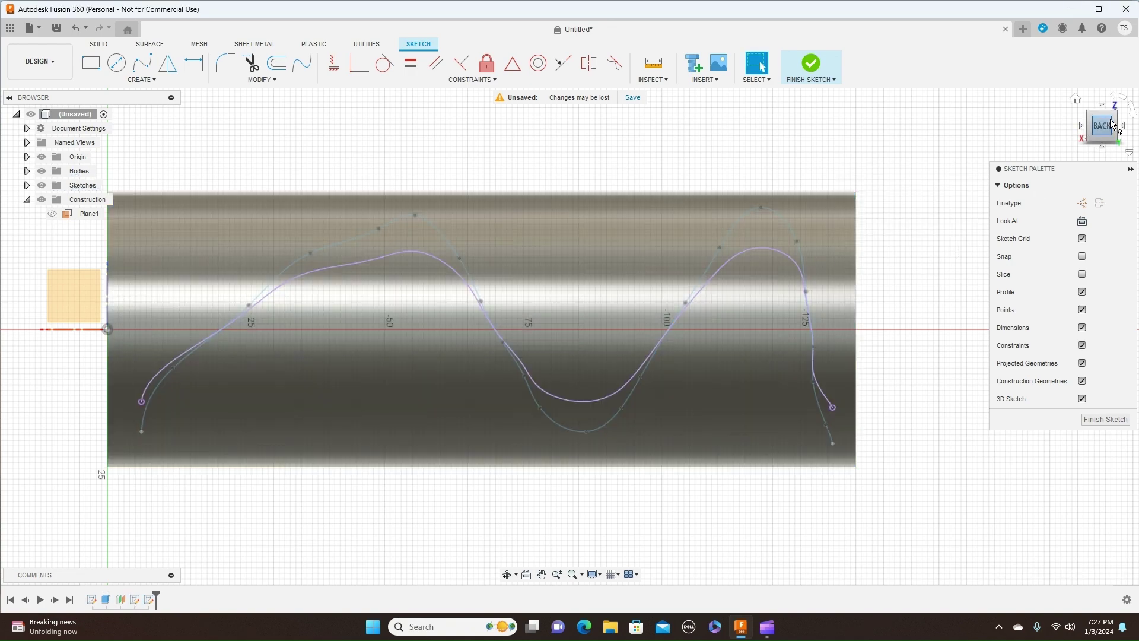
- Compare the projected curve with the original spline from several angles and finish the sketch
{"action": "mouse_move", "coordinate": [1113, 127]}
{"action": "left_mouse_down"}
{"action": "mouse_move", "coordinate": [1023, 129]}
{"action": "mouse_move", "coordinate": [1043, 145]}
{"action": "left_mouse_up"}
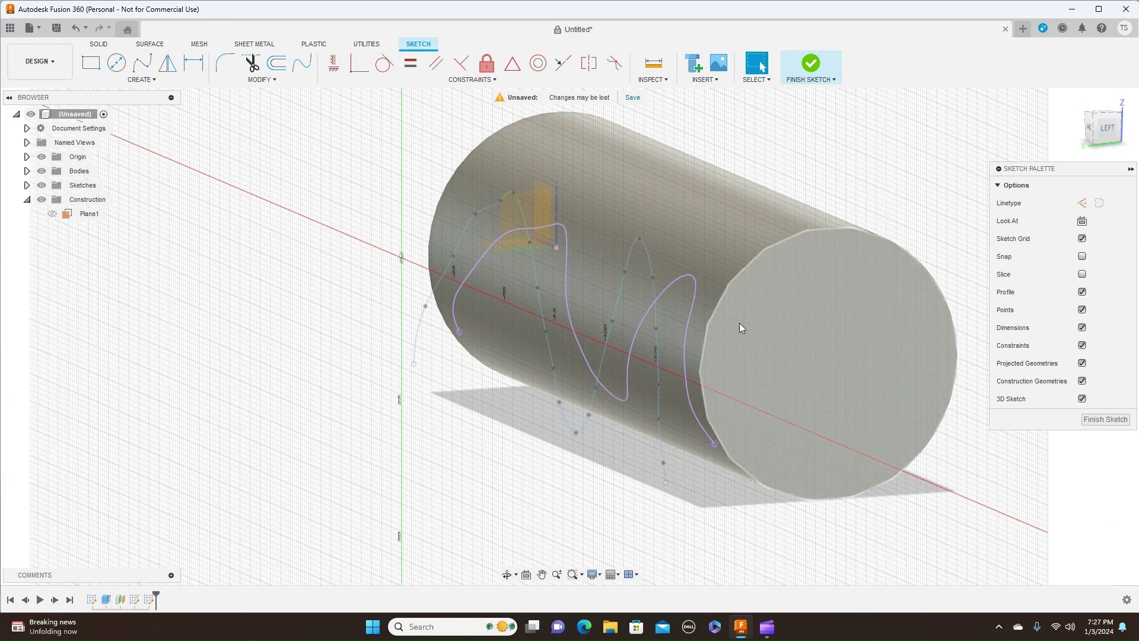
{"action": "mouse_move", "coordinate": [1093, 129]}
{"action": "left_mouse_down"}
{"action": "mouse_move", "coordinate": [1130, 126]}
{"action": "mouse_move", "coordinate": [1094, 134]}
{"action": "left_mouse_up"}
{"action": "left_click", "coordinate": [1094, 131]}
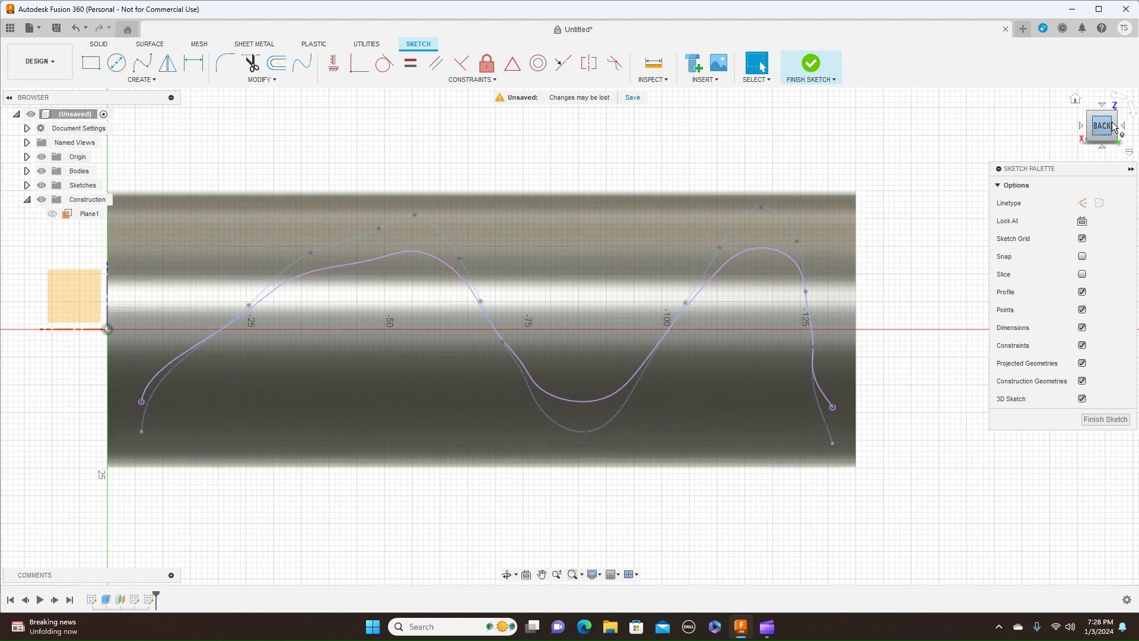
{"action": "left_click_drag", "start_coordinate": [1101, 129], "coordinate": [1008, 135]}
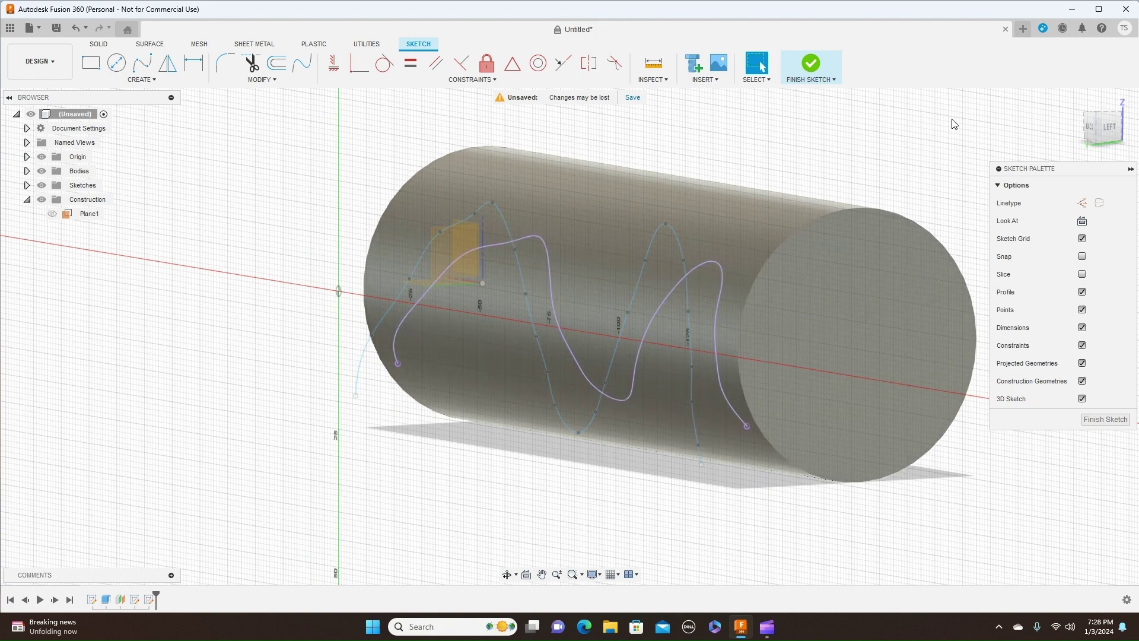
{"action": "mouse_move", "coordinate": [1096, 126]}
{"action": "left_mouse_down"}
{"action": "mouse_move", "coordinate": [1071, 130]}
{"action": "mouse_move", "coordinate": [1083, 128]}
{"action": "left_mouse_up"}
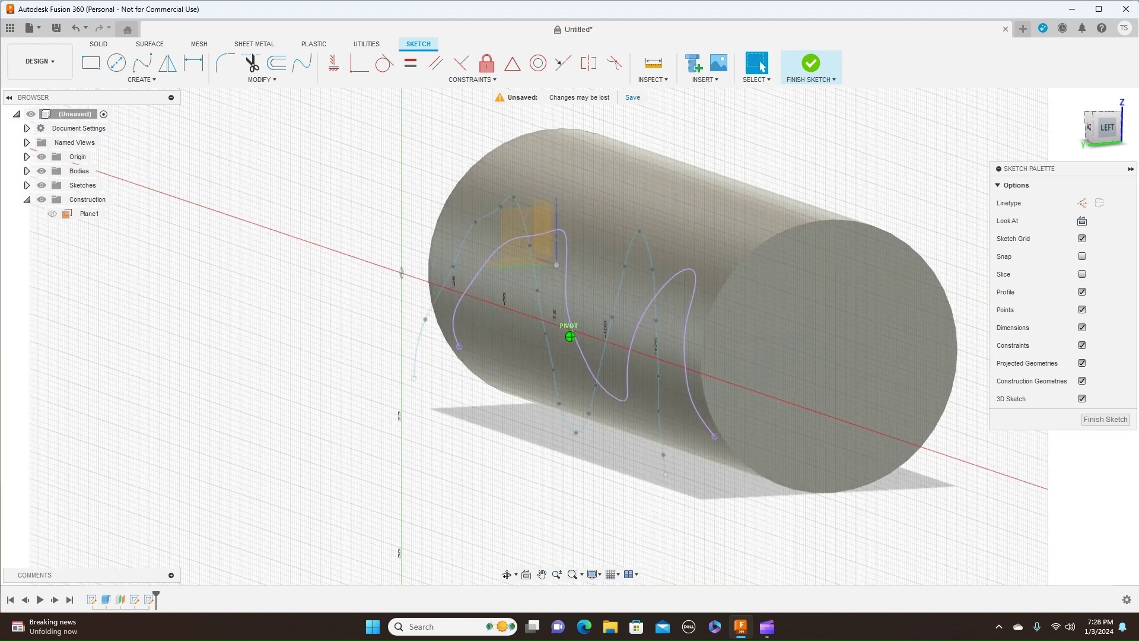
{"action": "left_click", "coordinate": [833, 81]}
{"action": "left_click", "coordinate": [831, 93]}
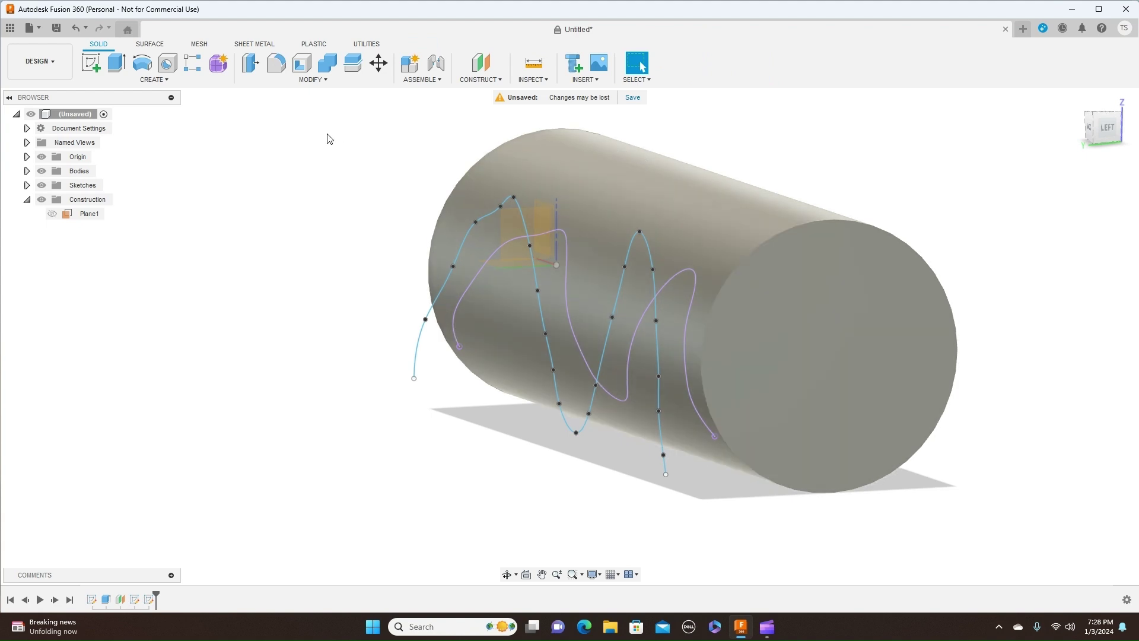
{"action": "left_click", "coordinate": [169, 84]}
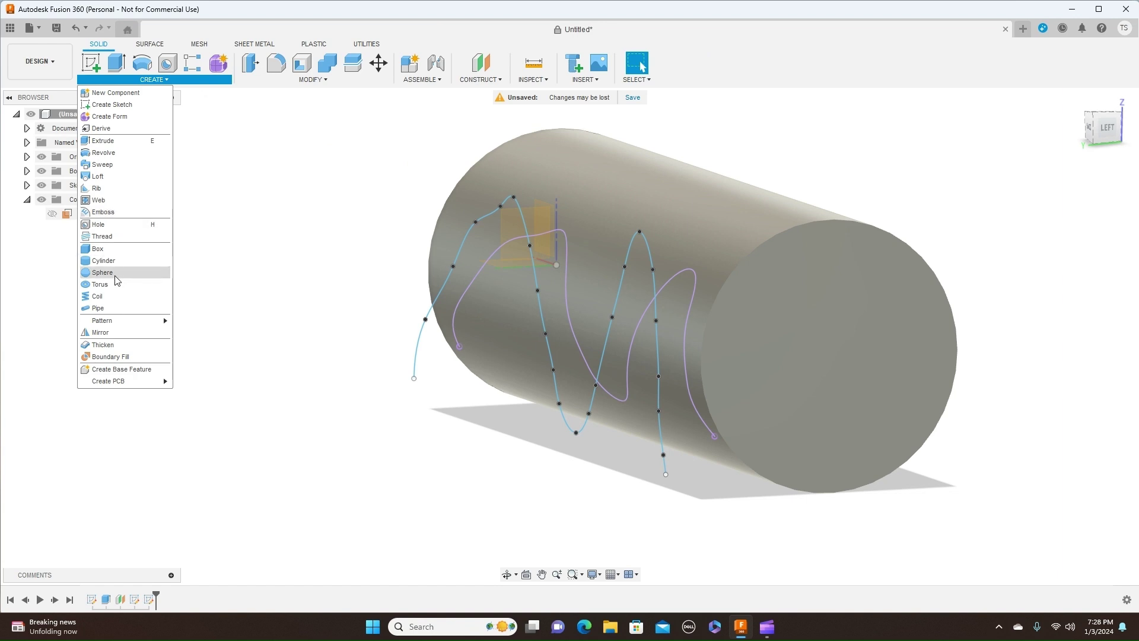
{"action": "left_click", "coordinate": [114, 309]}
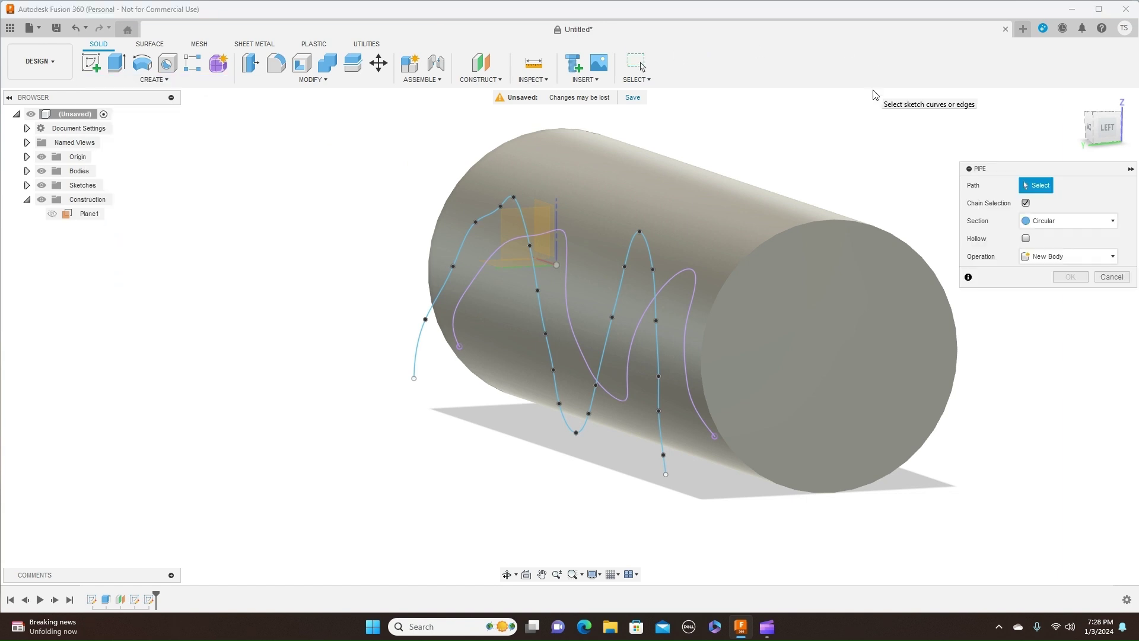
{"action": "left_click", "coordinate": [690, 318]}
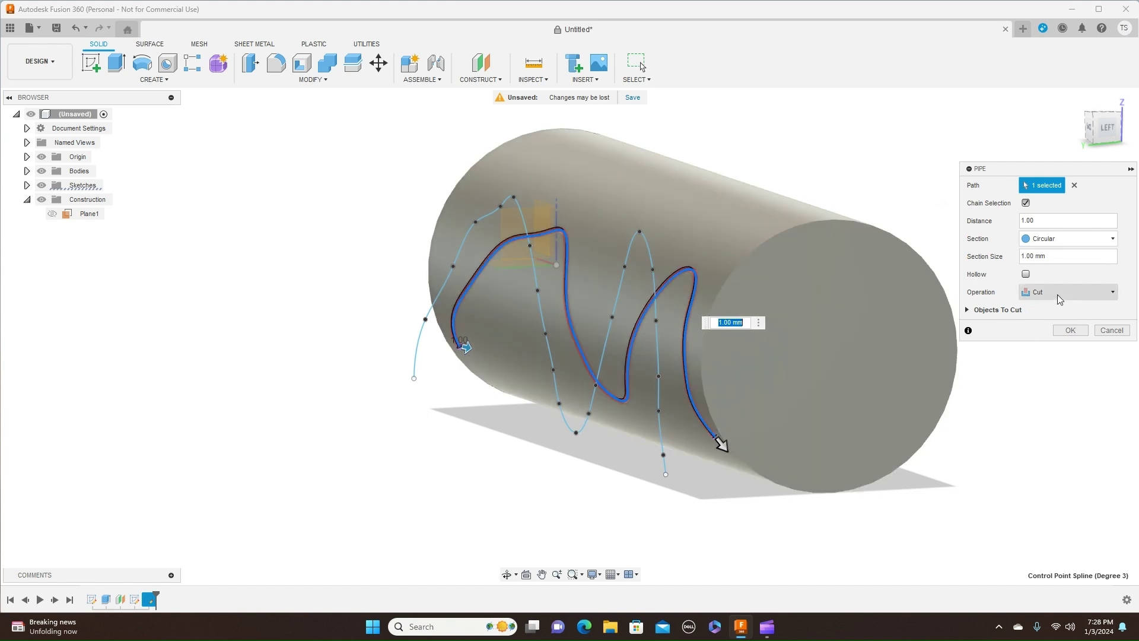
{"action": "left_click", "coordinate": [1110, 330]}
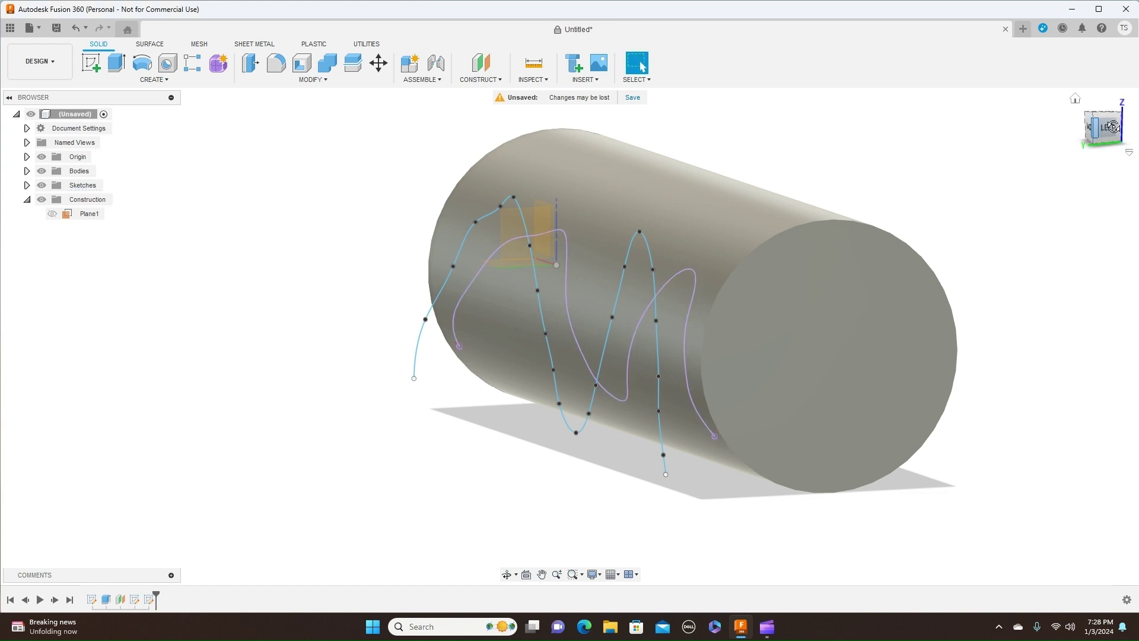
- Delete the sketch with the projected curve and the sketch with the original wavy spline
{"action": "left_click", "coordinate": [1087, 127]}
{"action": "left_click", "coordinate": [1094, 130]}
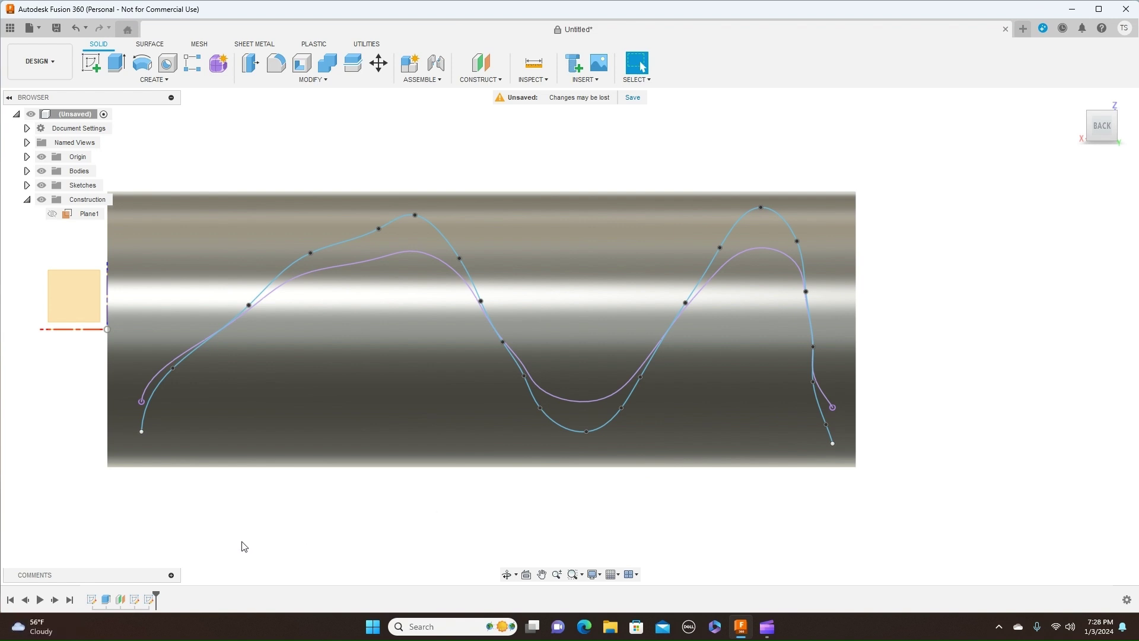
{"action": "right_click", "coordinate": [152, 598]}
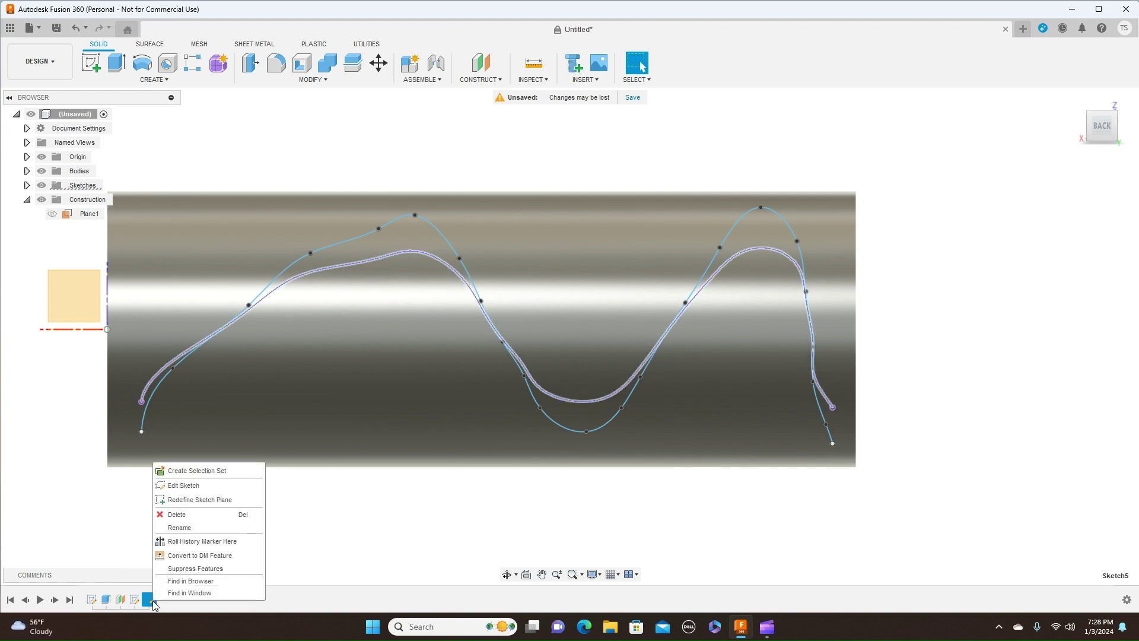
{"action": "left_click", "coordinate": [194, 515]}
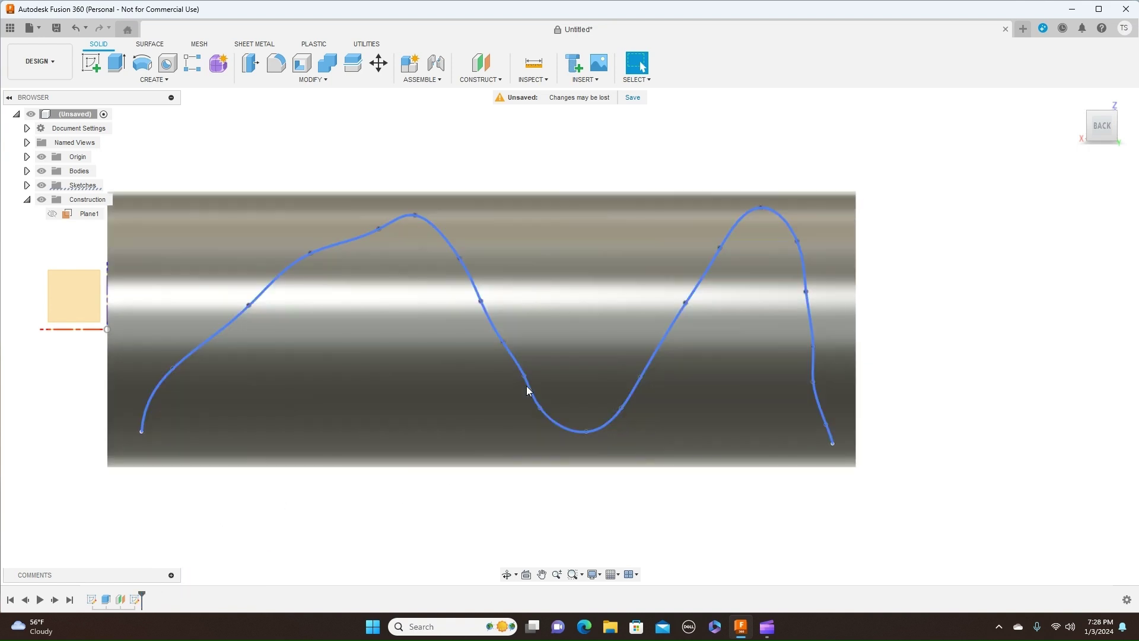
{"action": "left_click", "coordinate": [1086, 108]}
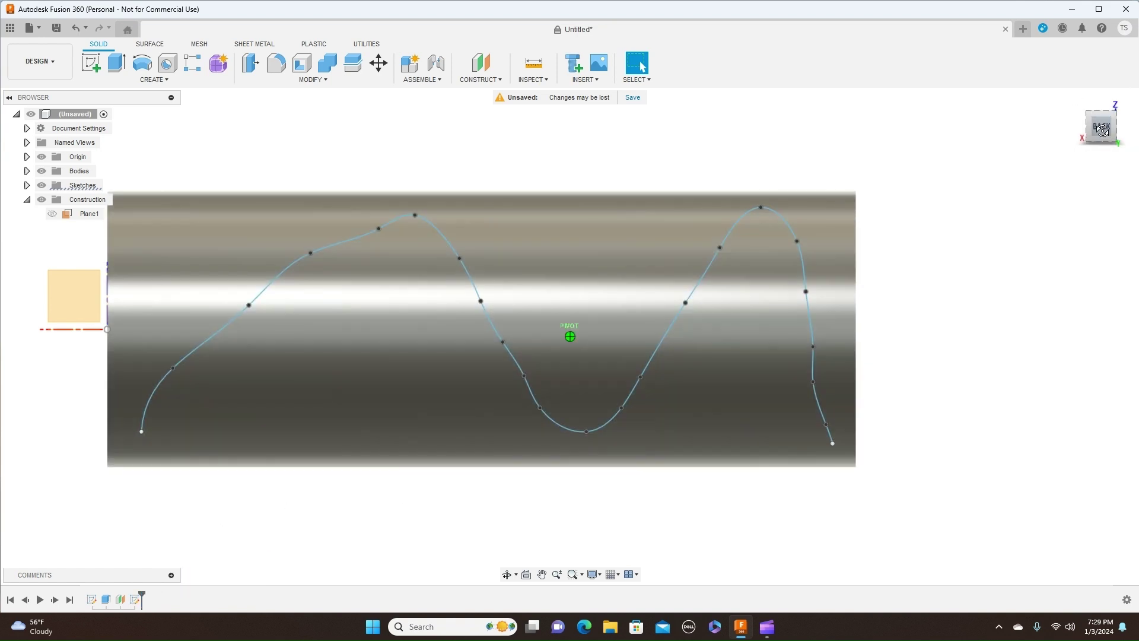
{"action": "right_click", "coordinate": [135, 599]}
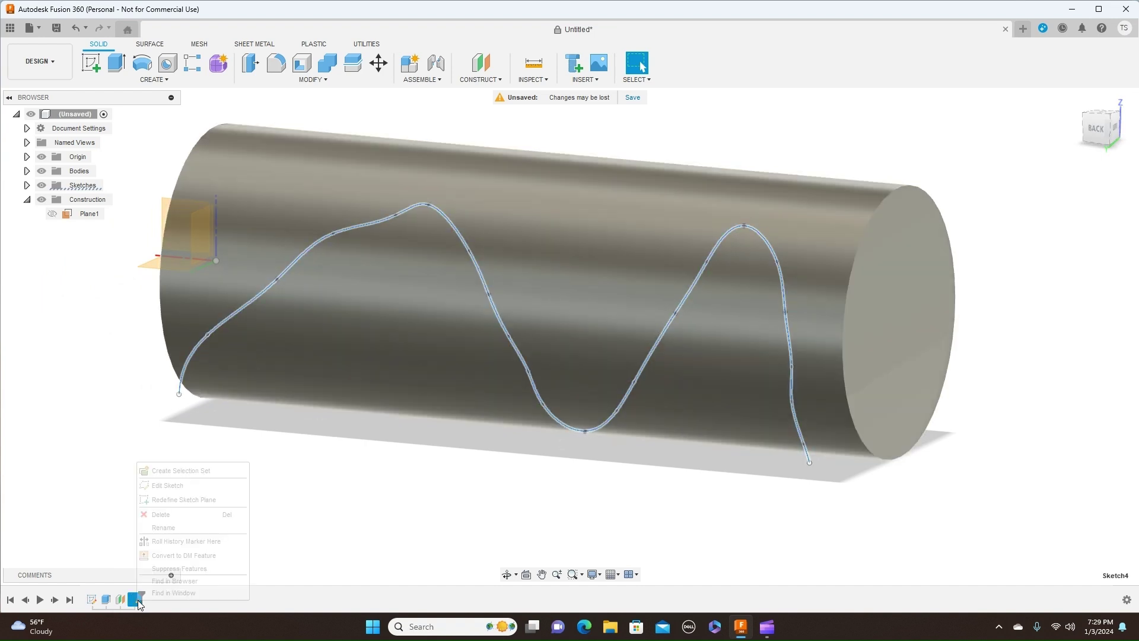
{"action": "left_click", "coordinate": [177, 514]}
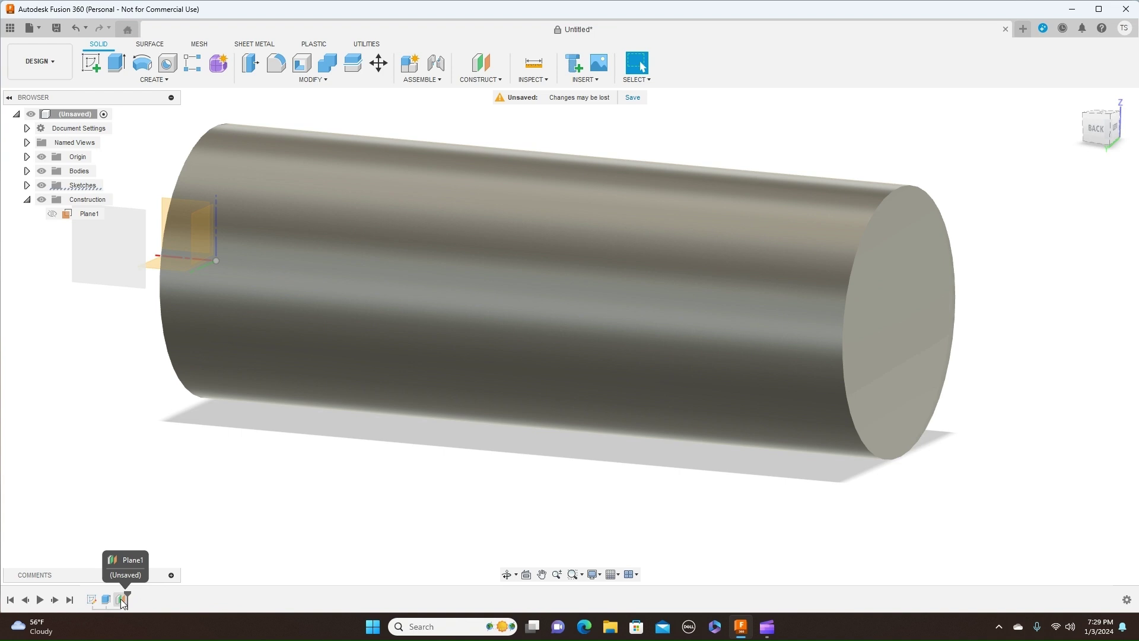
- Delete the offset construction plane and view the cylinder straight from the back
{"action": "left_click", "coordinate": [121, 600]}
{"action": "right_click", "coordinate": [121, 600]}
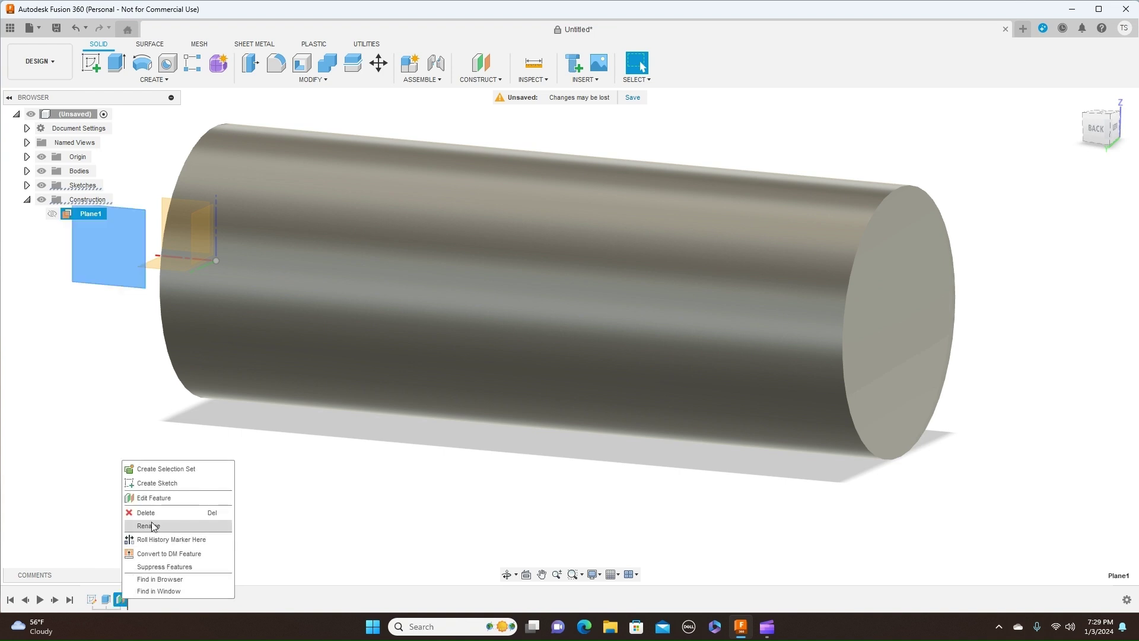
{"action": "left_click", "coordinate": [178, 511]}
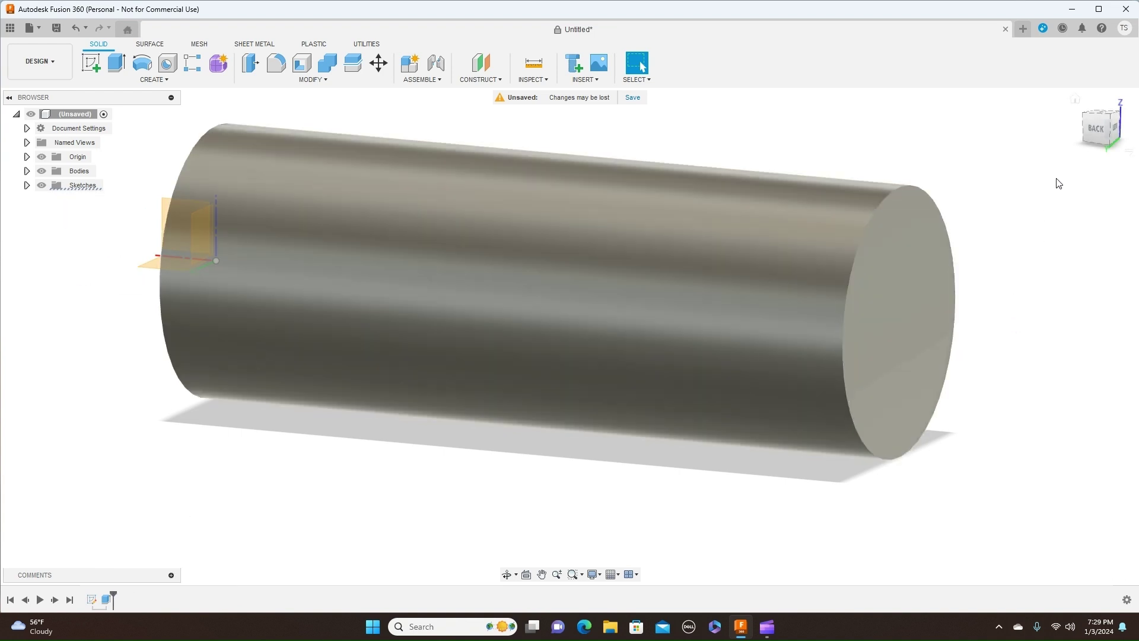
{"action": "left_click", "coordinate": [1096, 129]}
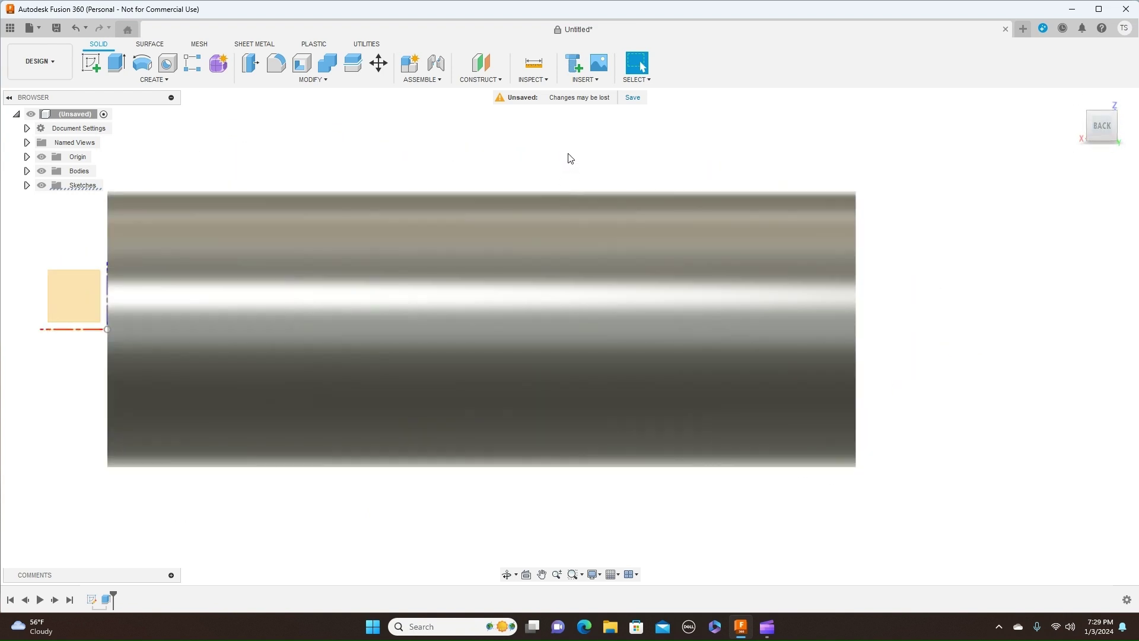
- Start a new sketch on the XZ origin plane running lengthwise through the cylinder
{"action": "middle_click_drag", "start_coordinate": [567, 158], "coordinate": [778, 149]}
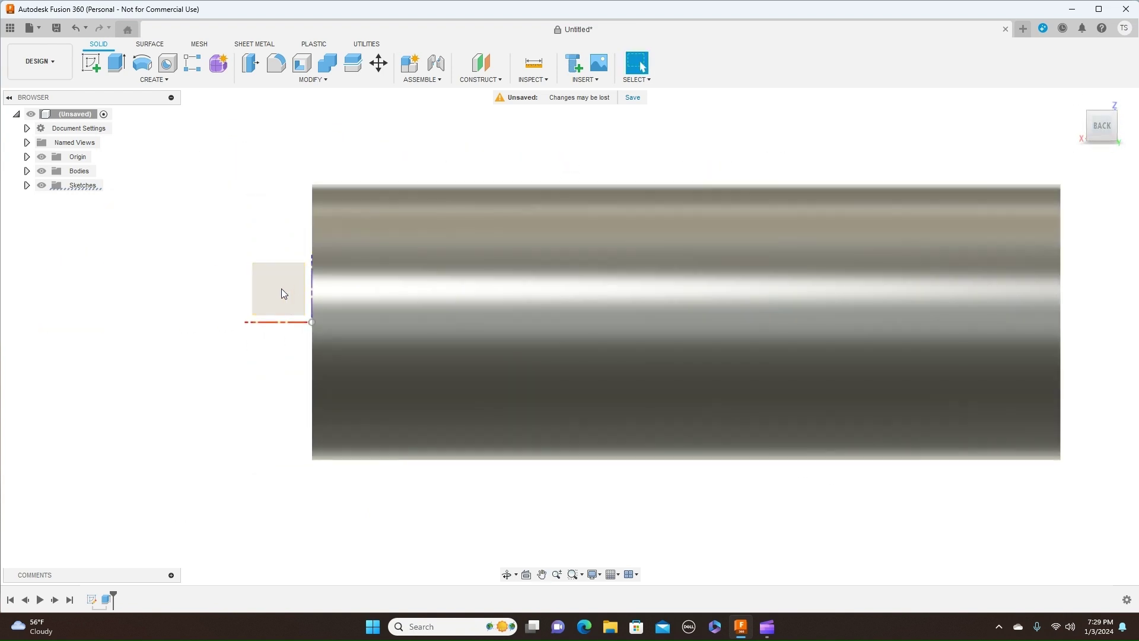
{"action": "left_click", "coordinate": [281, 291]}
{"action": "left_click", "coordinate": [92, 61]}
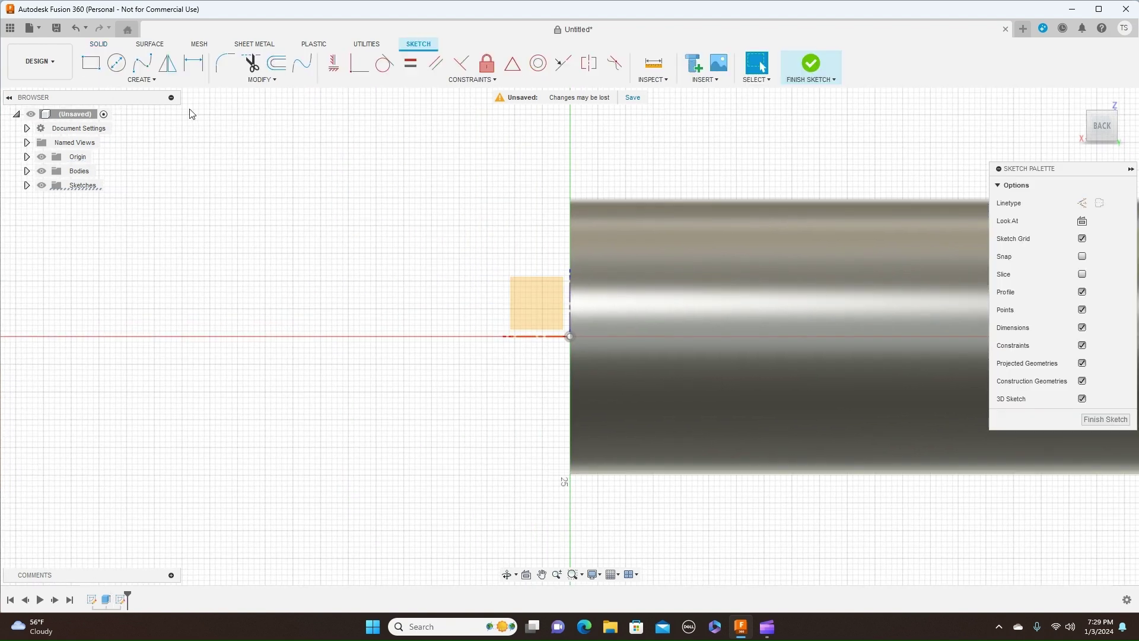
- Draw a wavy 14-point Fit Point Spline along nearly the full length of the cylinder, keeping it within the cylinder's outline
{"action": "left_click", "coordinate": [143, 64]}
{"action": "middle_click_drag", "start_coordinate": [332, 176], "coordinate": [129, 170]}
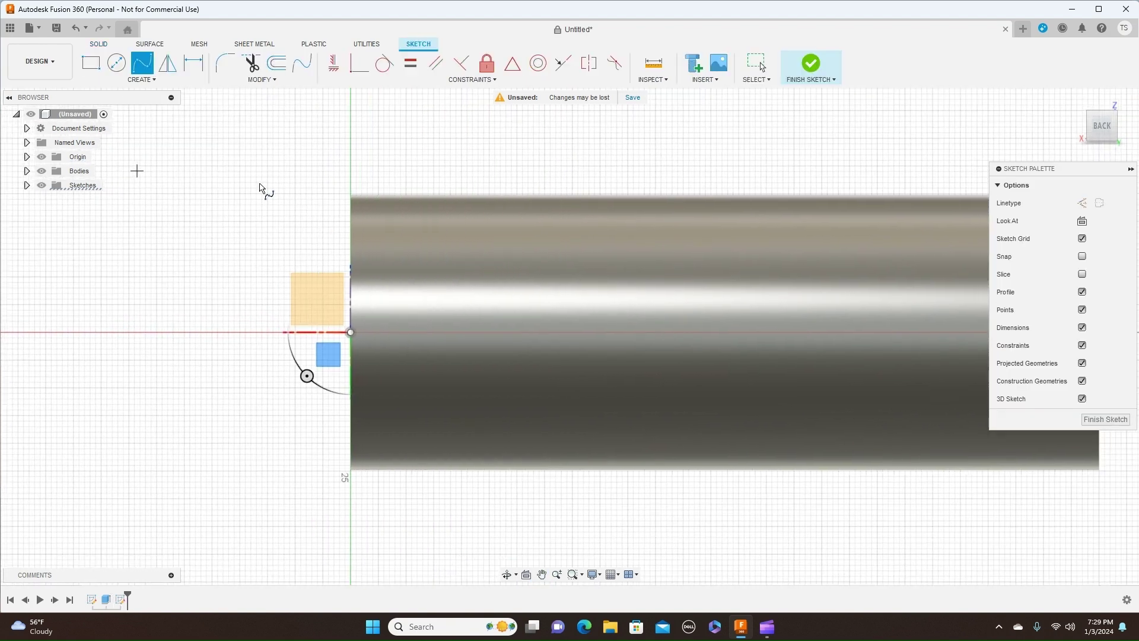
{"action": "middle_click_drag", "start_coordinate": [445, 154], "coordinate": [306, 168]}
{"action": "scroll", "coordinate": [437, 175], "scroll_direction": "down", "scroll_amount": 1}
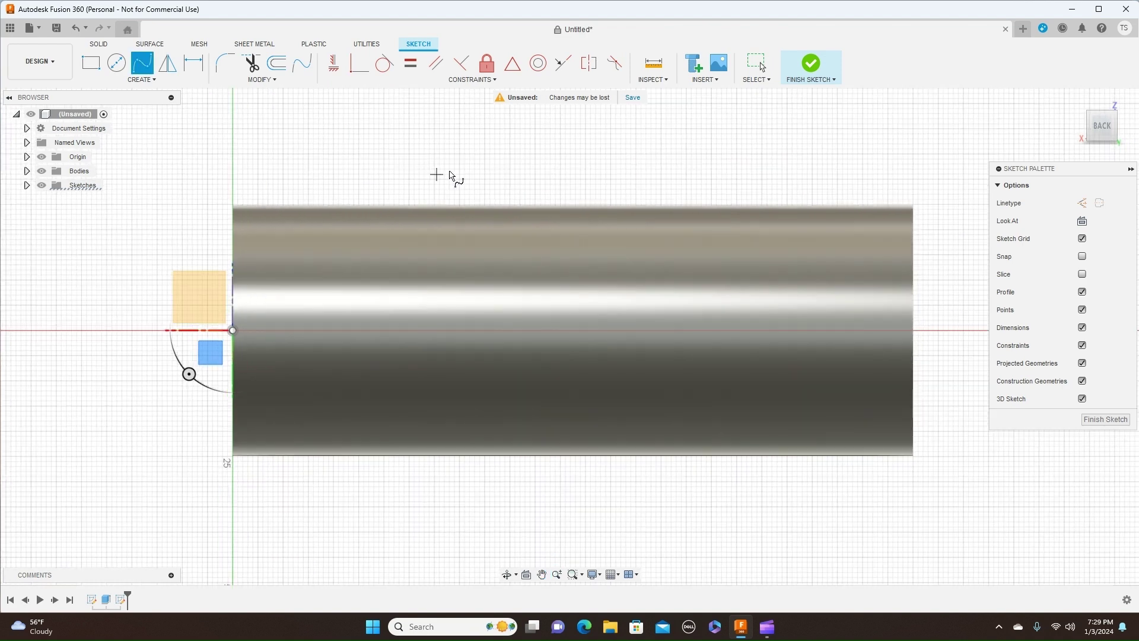
{"action": "left_click", "coordinate": [252, 436]}
{"action": "left_click", "coordinate": [266, 391]}
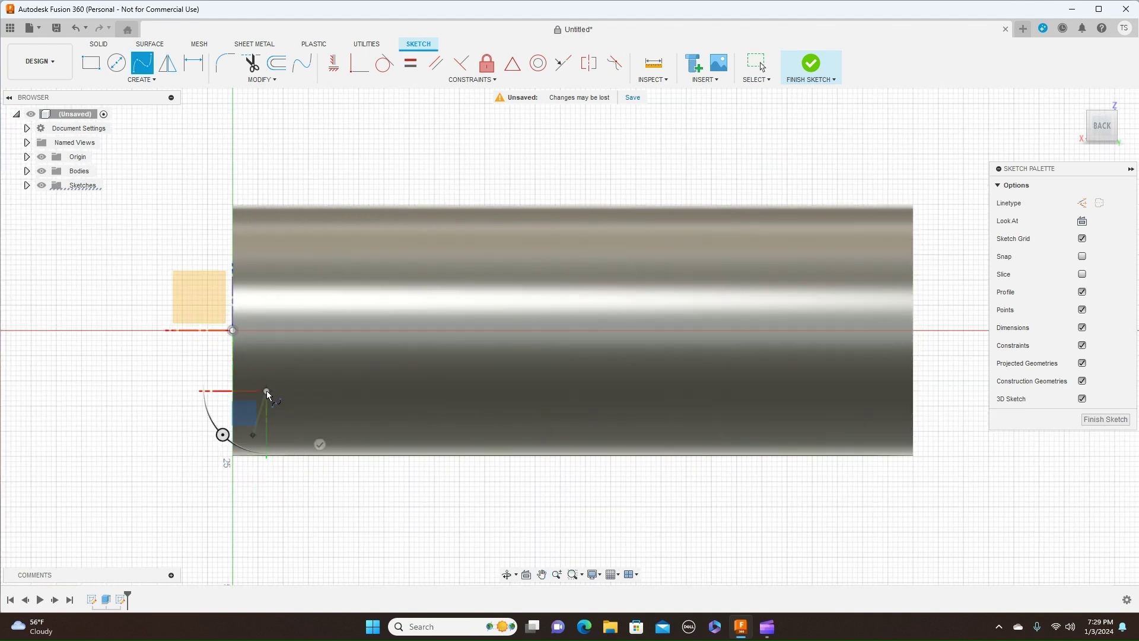
{"action": "left_click", "coordinate": [302, 378]}
{"action": "left_click", "coordinate": [302, 311]}
{"action": "left_click", "coordinate": [363, 264]}
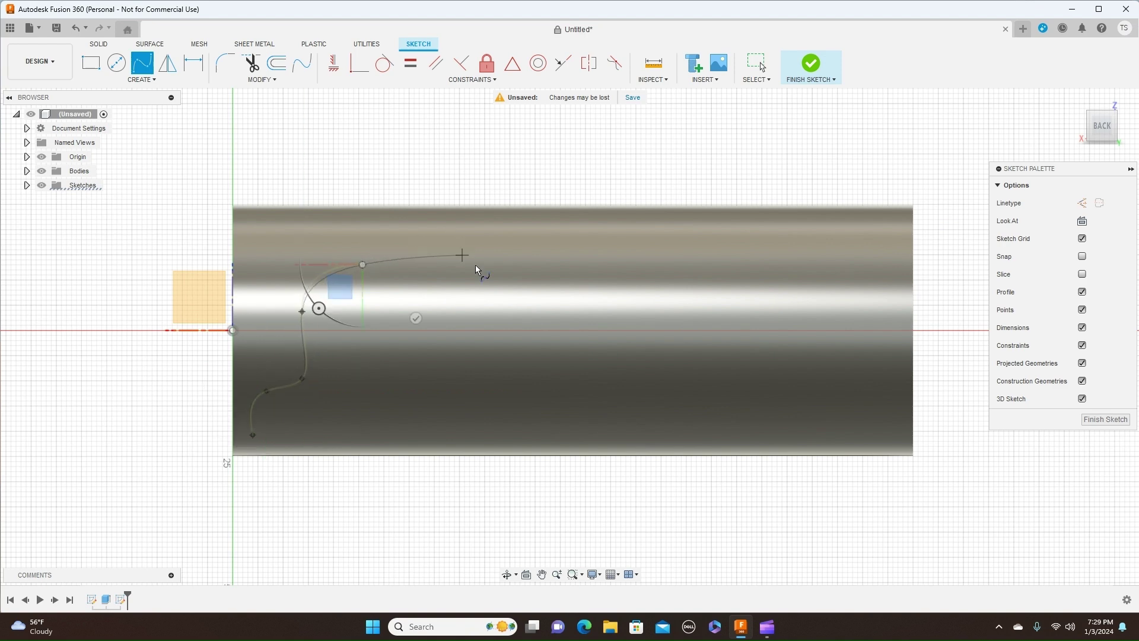
{"action": "left_click", "coordinate": [476, 265]}
{"action": "left_click", "coordinate": [498, 332]}
{"action": "left_click", "coordinate": [576, 392]}
{"action": "left_click", "coordinate": [678, 325]}
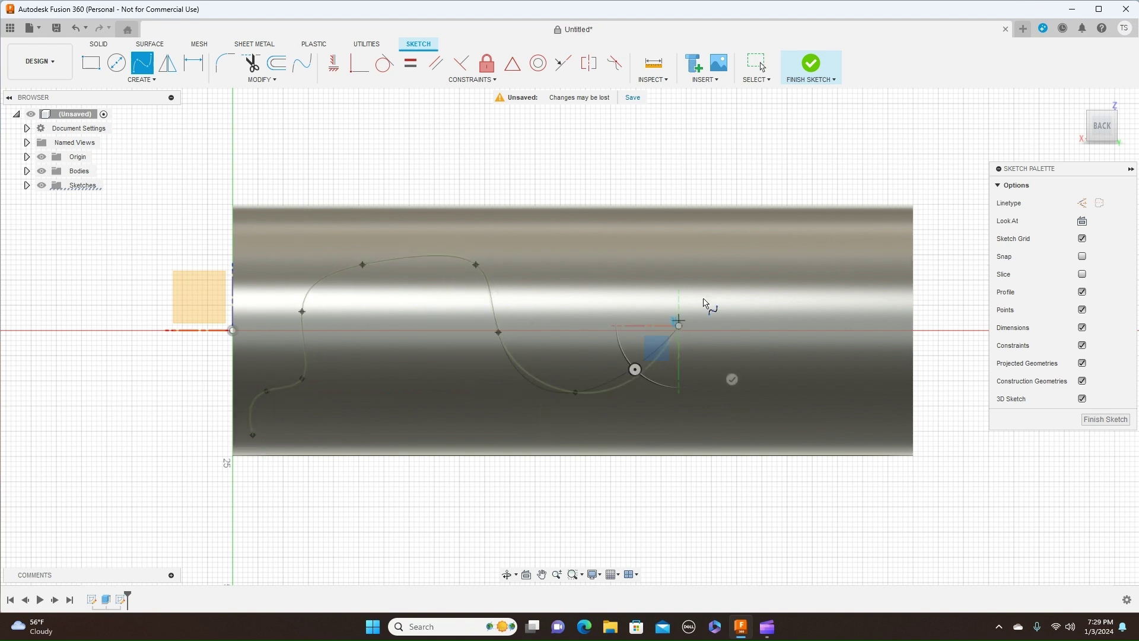
{"action": "left_click", "coordinate": [737, 248]}
{"action": "left_click", "coordinate": [782, 223]}
{"action": "left_click", "coordinate": [822, 244]}
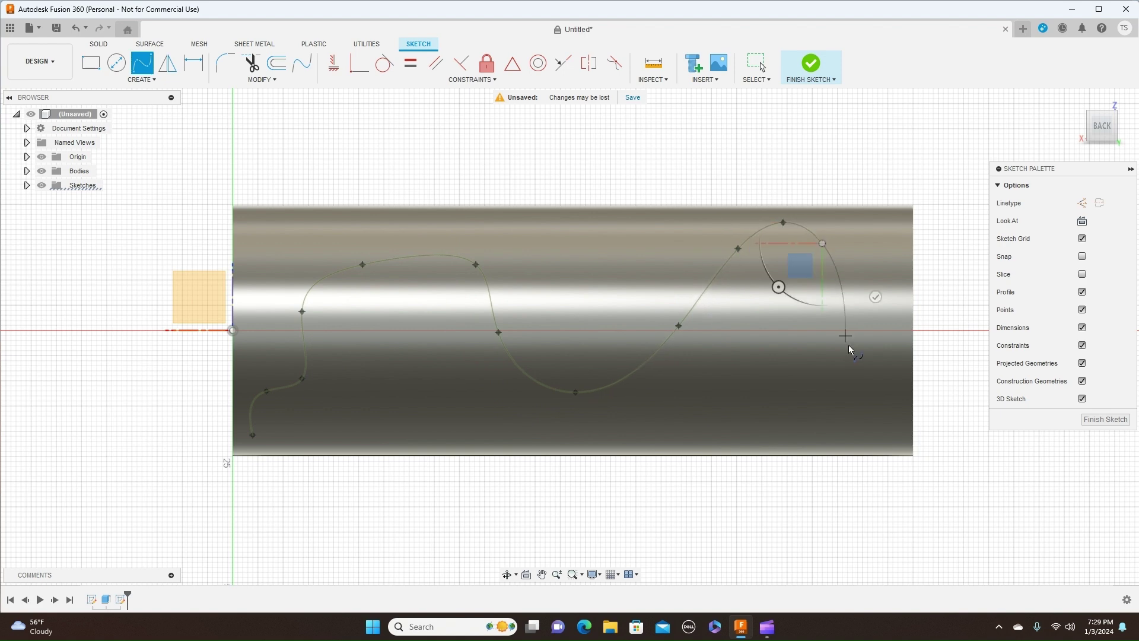
{"action": "left_click", "coordinate": [848, 346]}
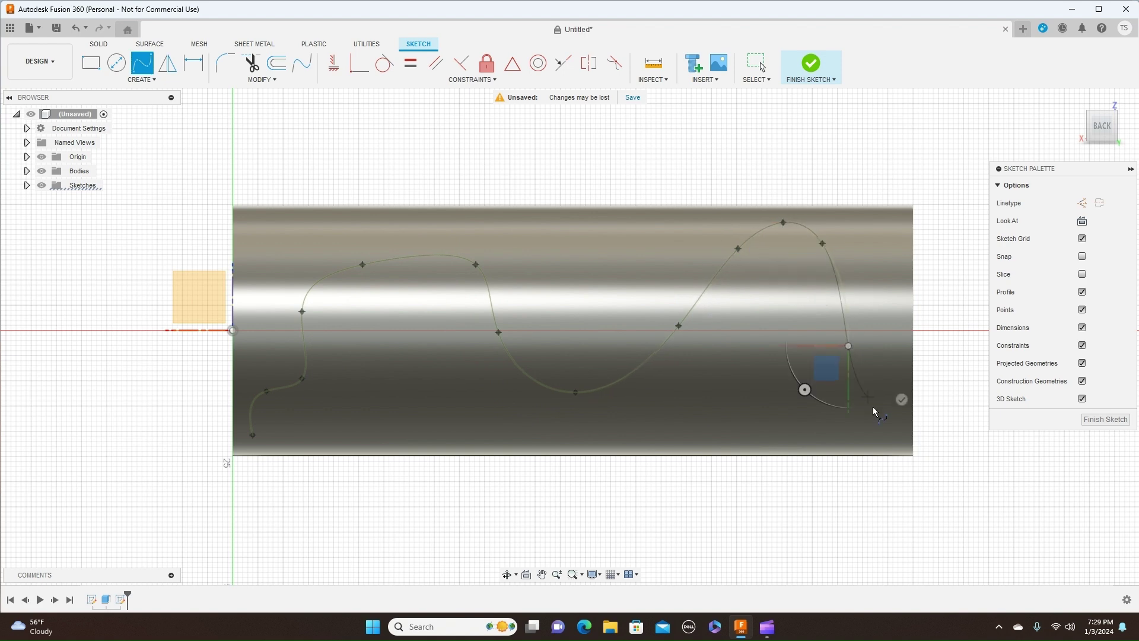
{"action": "left_click", "coordinate": [895, 444]}
{"action": "right_click", "coordinate": [887, 446]}
{"action": "left_click", "coordinate": [938, 445]}
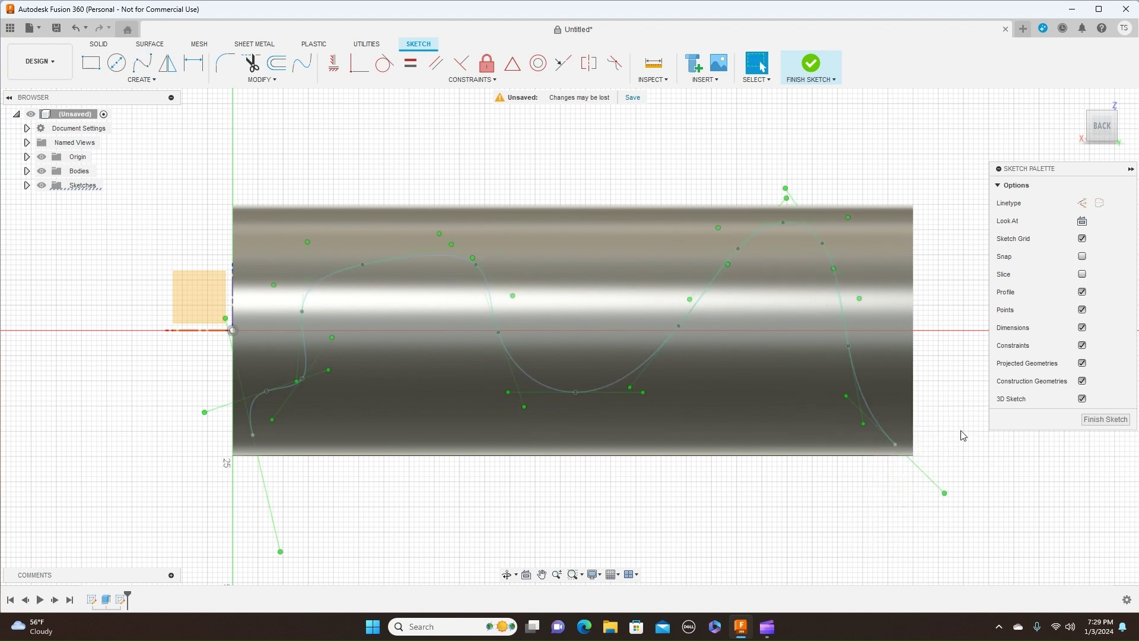
- Check how the spline lies relative to the cylinder from the back and at an angle, and finish the sketch
{"action": "mouse_move", "coordinate": [1117, 124]}
{"action": "left_mouse_down"}
{"action": "mouse_move", "coordinate": [1061, 125]}
{"action": "mouse_move", "coordinate": [1052, 143]}
{"action": "mouse_move", "coordinate": [1107, 127]}
{"action": "left_mouse_up"}
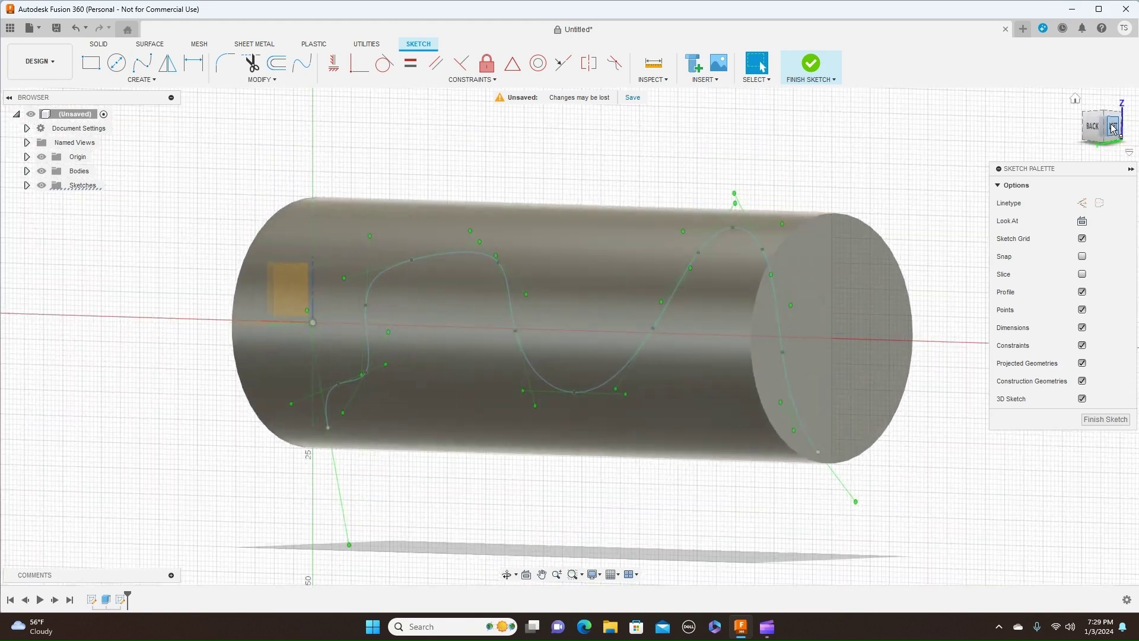
{"action": "left_click", "coordinate": [1096, 132]}
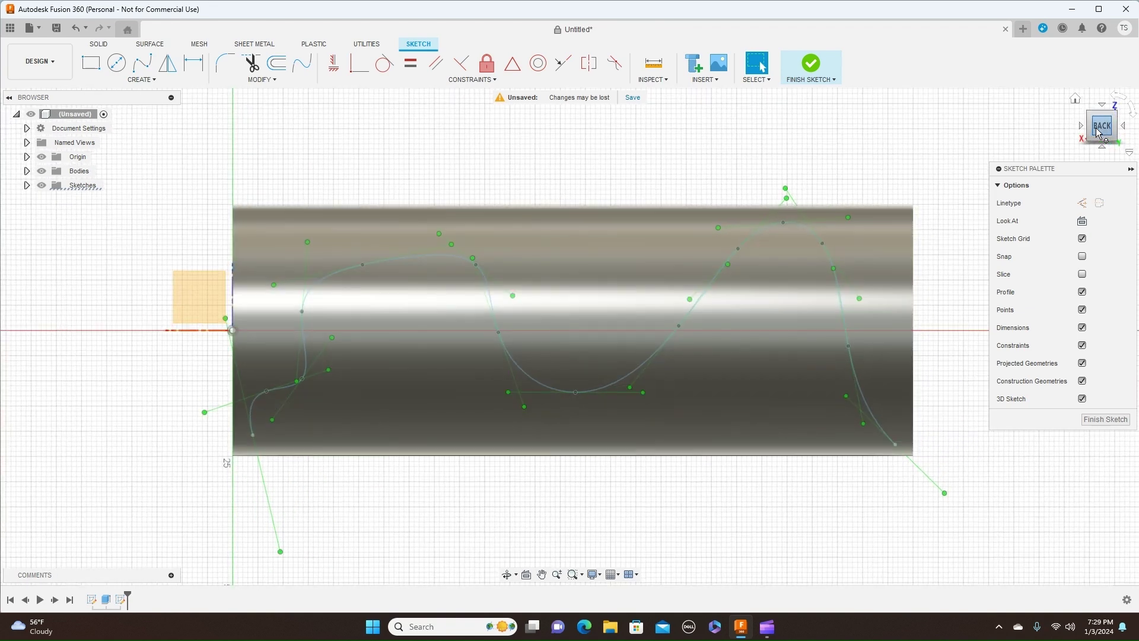
{"action": "left_click", "coordinate": [833, 85]}
{"action": "left_click", "coordinate": [822, 91]}
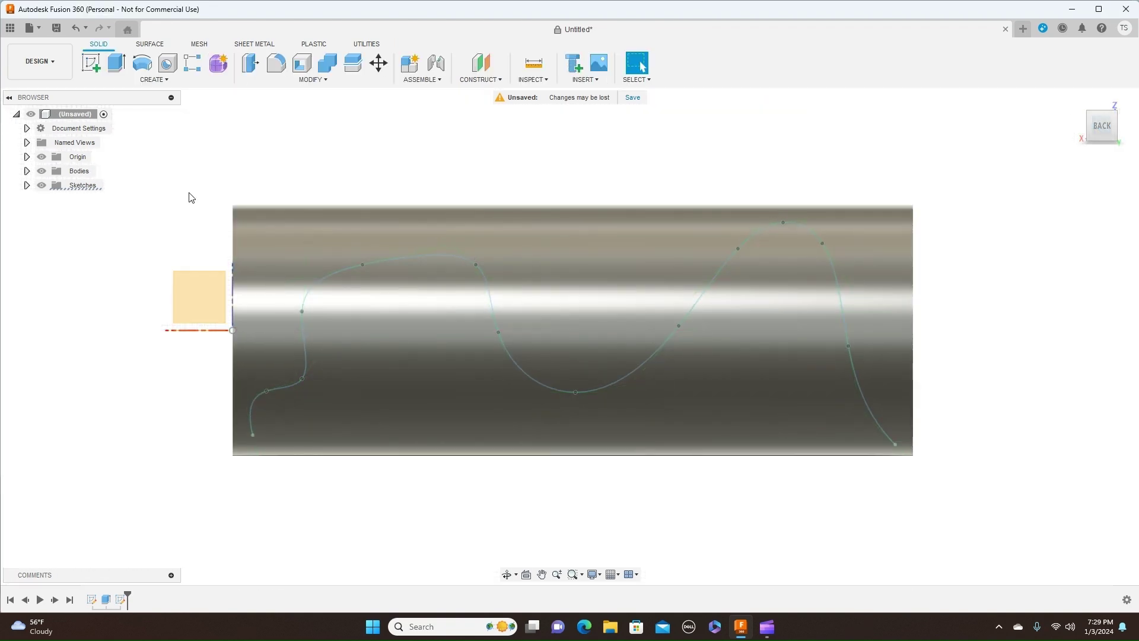
{"action": "mouse_move", "coordinate": [1118, 131]}
{"action": "left_click_drag", "start_coordinate": [1113, 125], "coordinate": [1098, 131]}
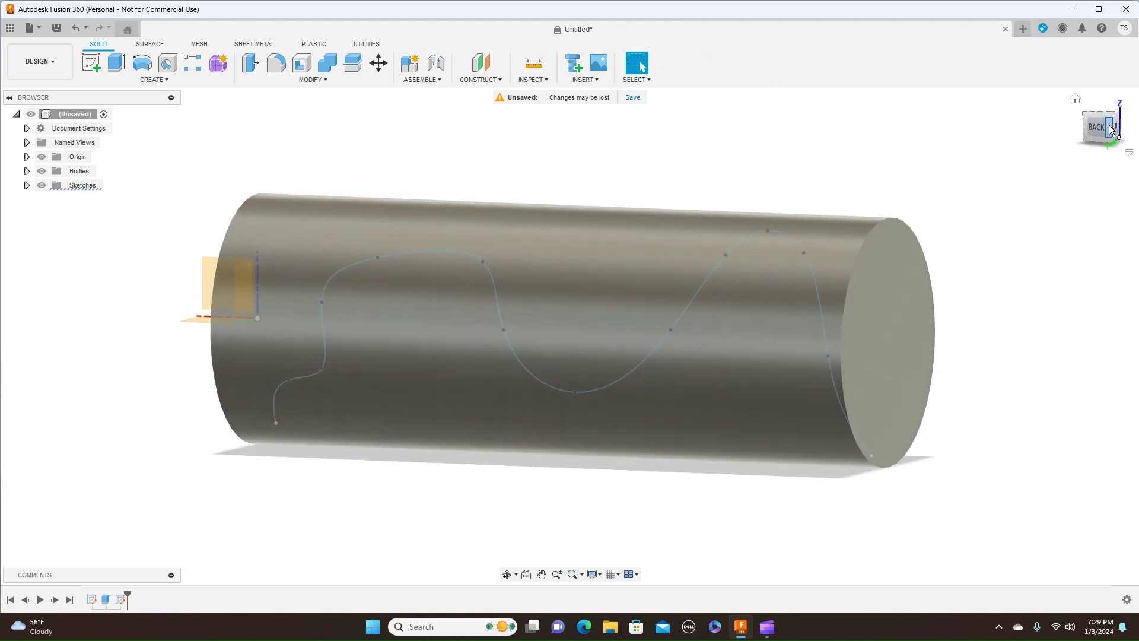
{"action": "left_click", "coordinate": [1099, 128]}
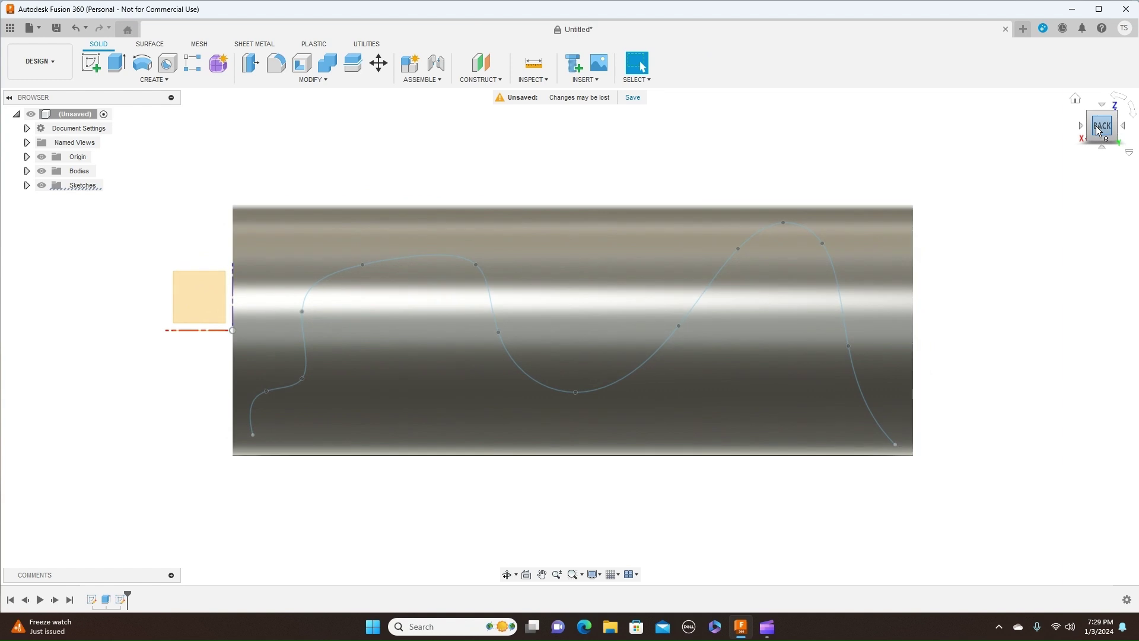
- Thin Extrude the spline 28 mm to one side past the cylinder's surface, with 1 mm wall thickness on Side 1, as a new body
{"action": "key", "text": "e"}
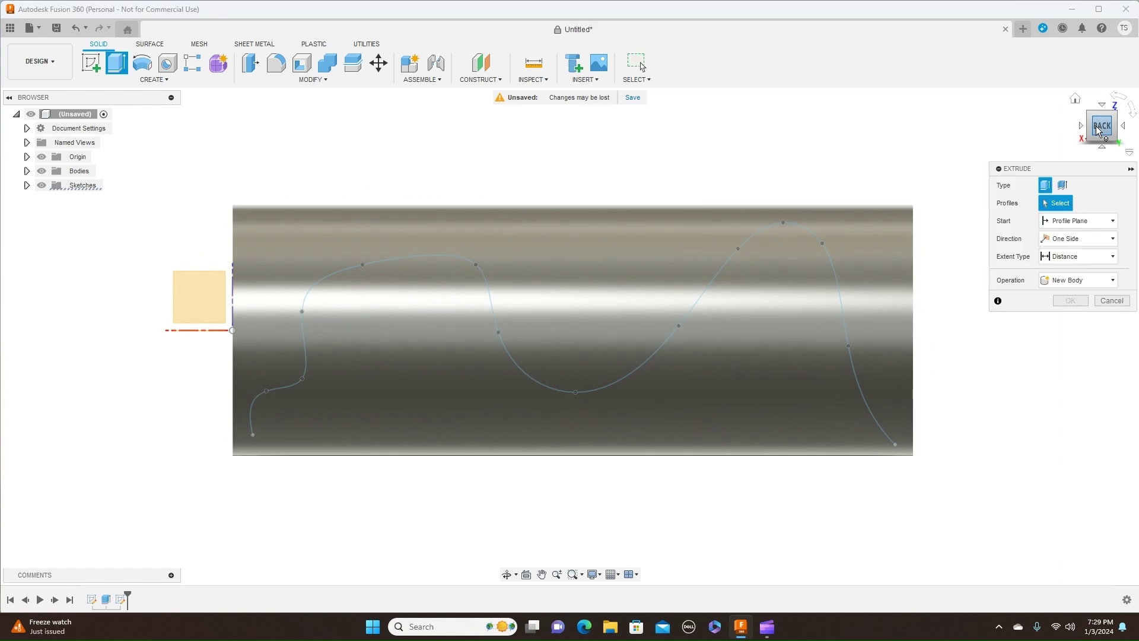
{"action": "left_click", "coordinate": [1065, 187]}
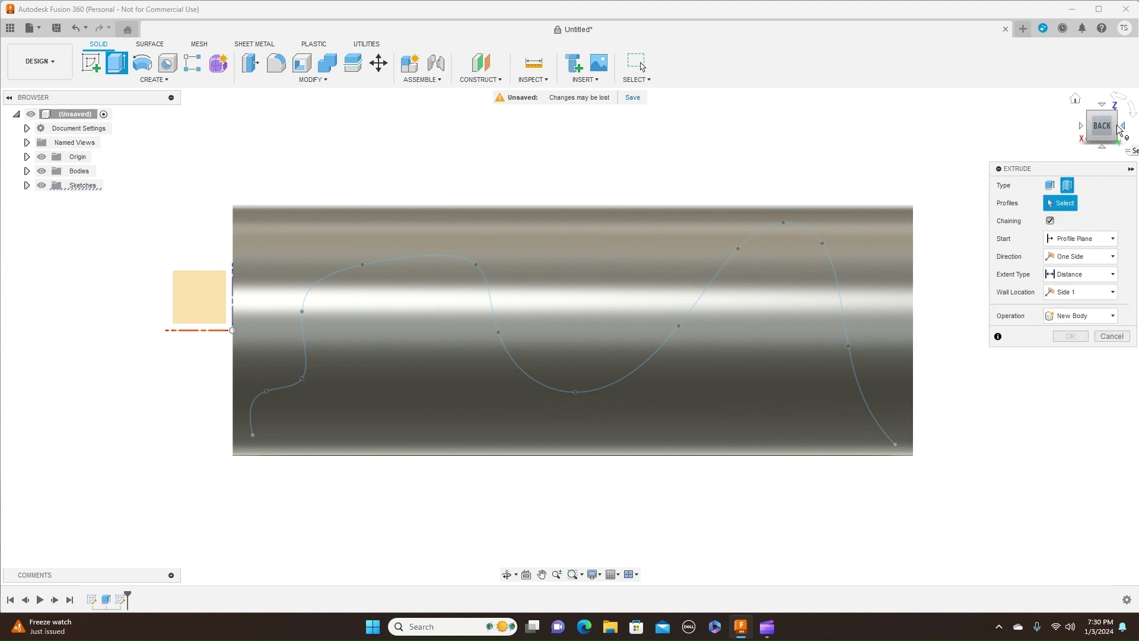
{"action": "left_click_drag", "start_coordinate": [1119, 130], "coordinate": [1084, 127]}
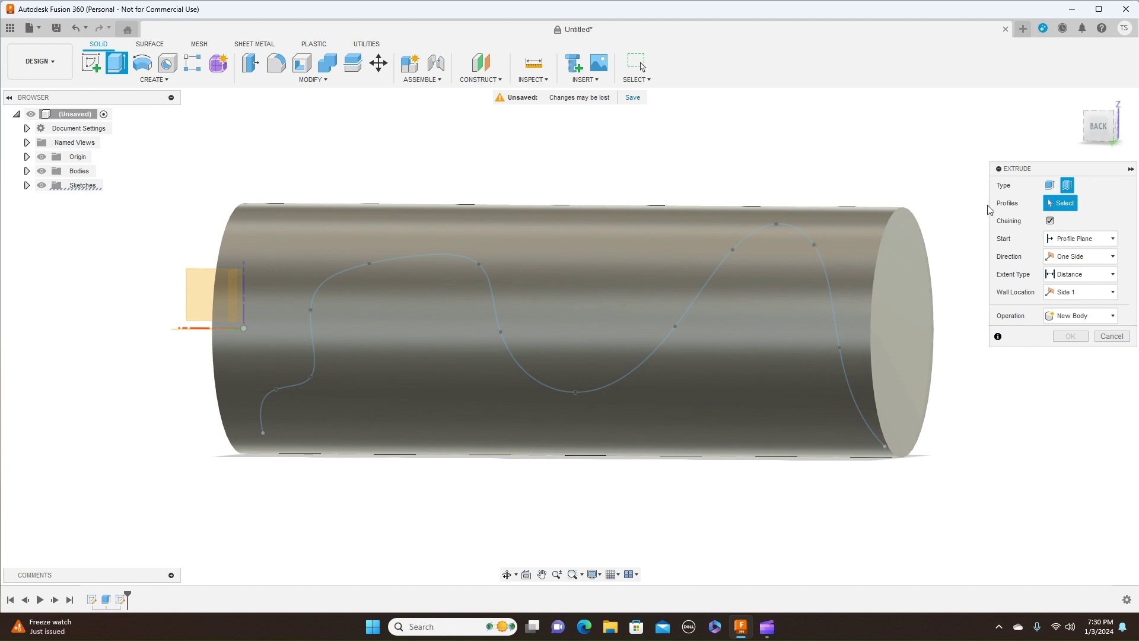
{"action": "left_click", "coordinate": [827, 276]}
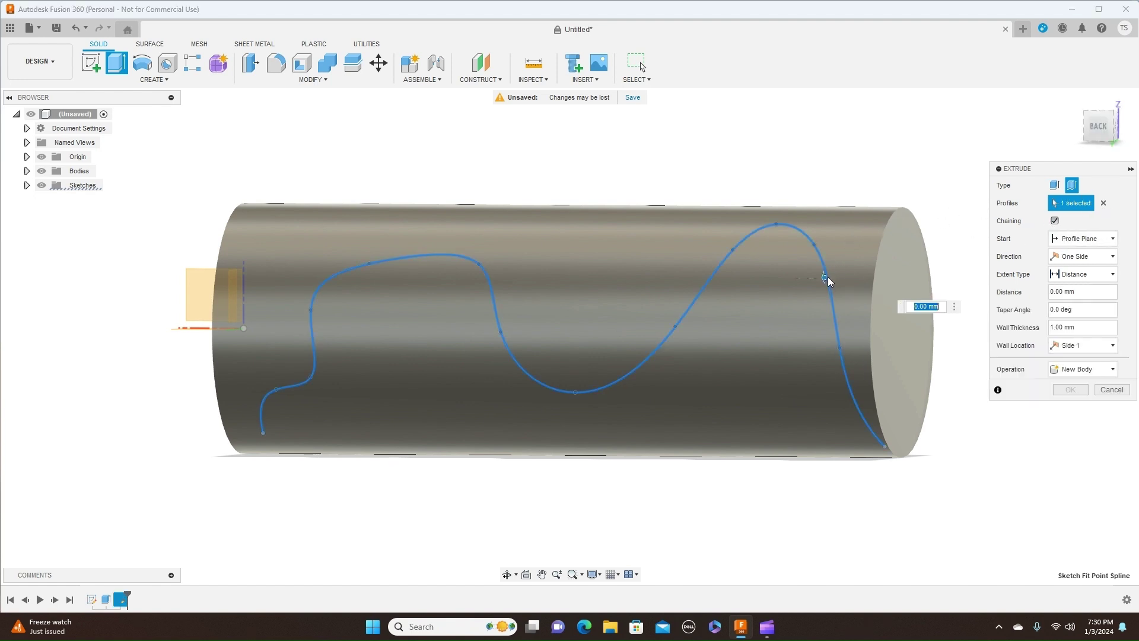
{"action": "left_click", "coordinate": [1113, 132]}
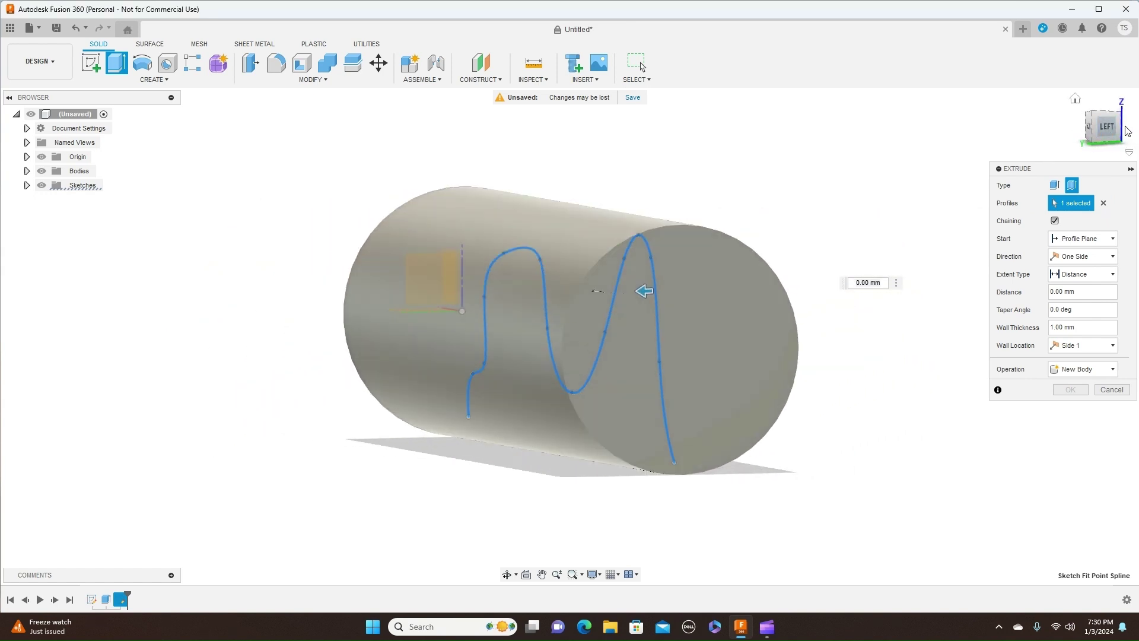
{"action": "left_click", "coordinate": [1107, 127]}
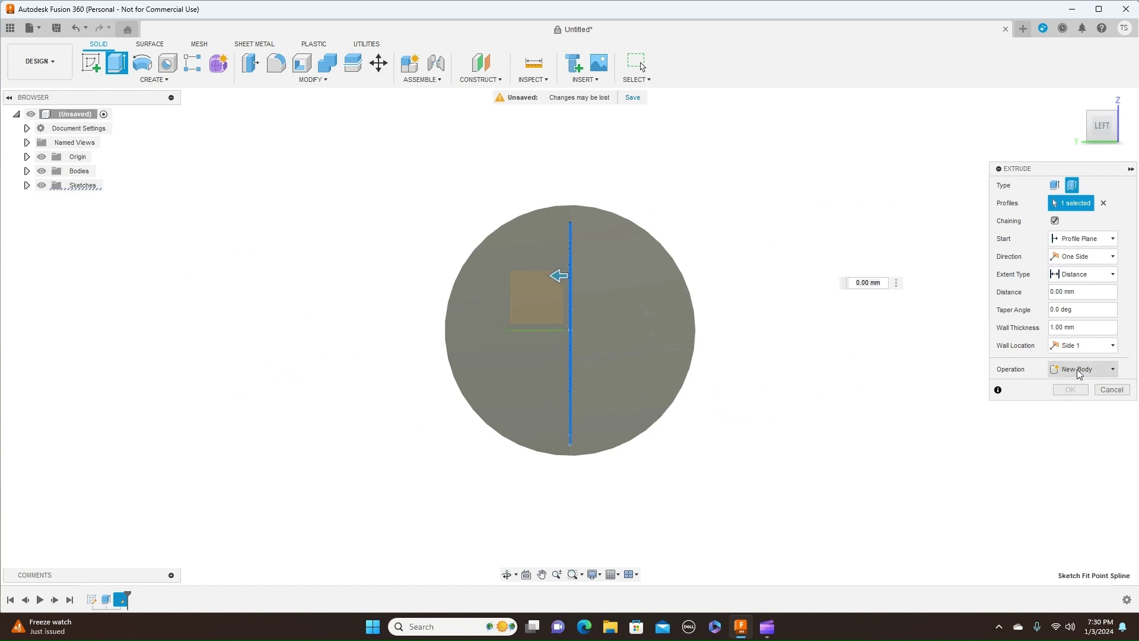
{"action": "left_click_drag", "start_coordinate": [558, 274], "coordinate": [417, 276]}
{"action": "left_click", "coordinate": [1101, 368]}
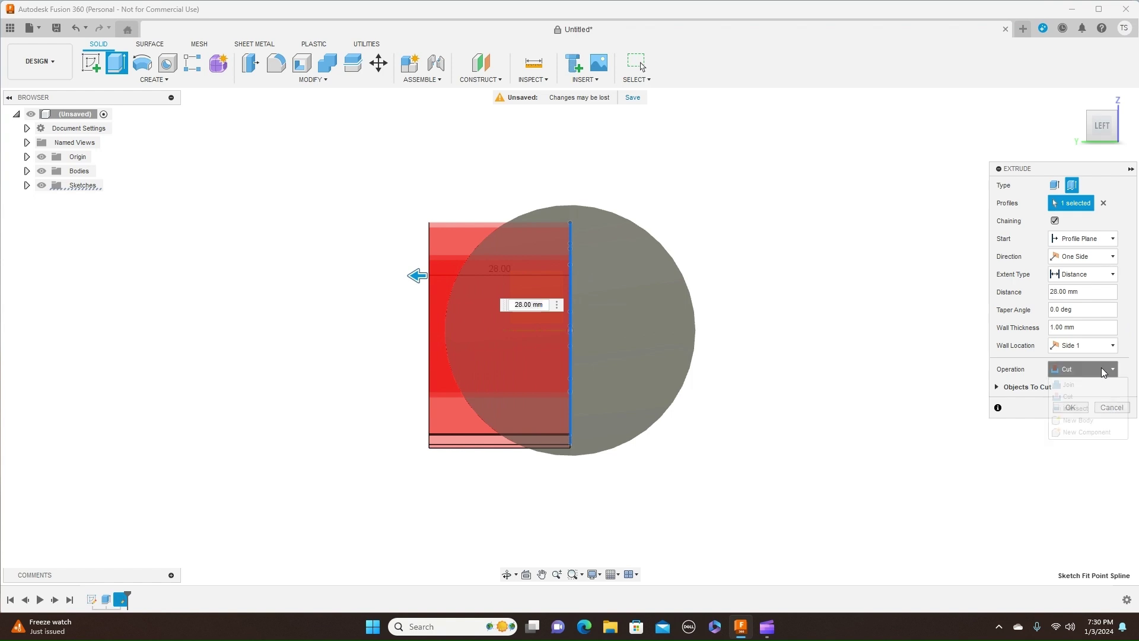
{"action": "left_click", "coordinate": [1098, 420]}
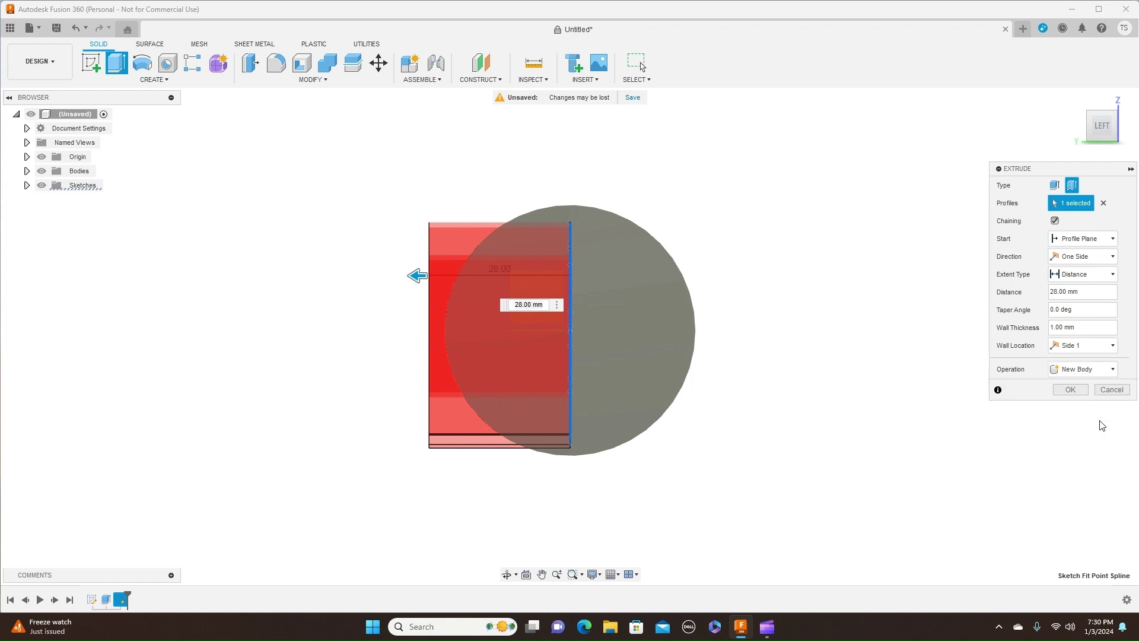
{"action": "left_click", "coordinate": [1072, 390]}
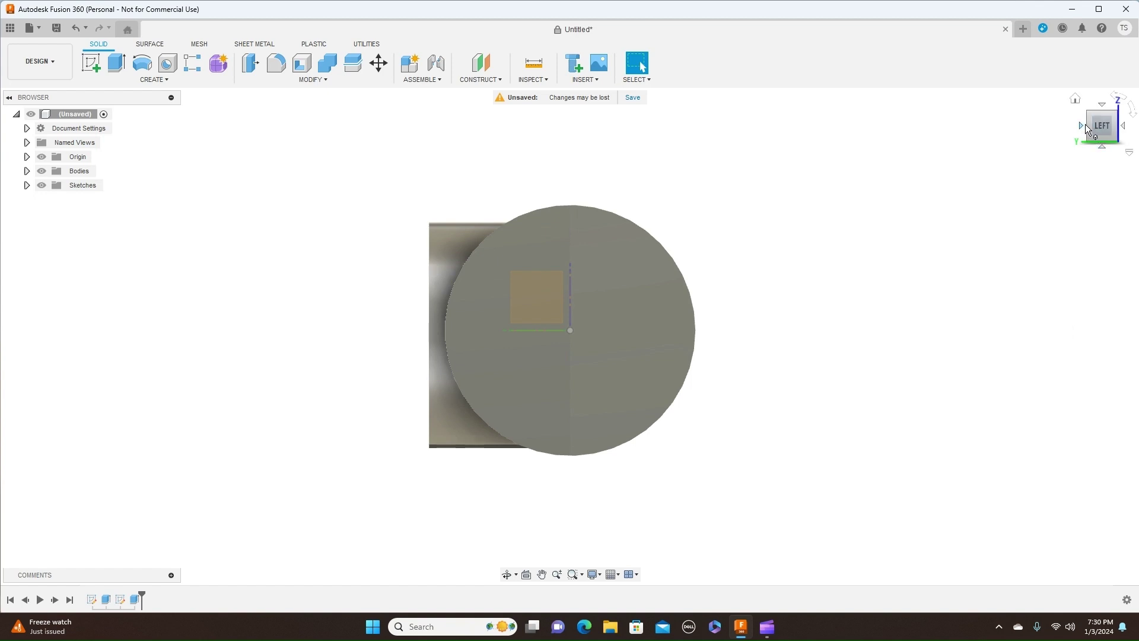
- Split the wavy thin-extruded body with the cylinder's curved face as the splitting tool, keeping the splitting tool extended
{"action": "left_click_drag", "start_coordinate": [1087, 126], "coordinate": [1104, 126]}
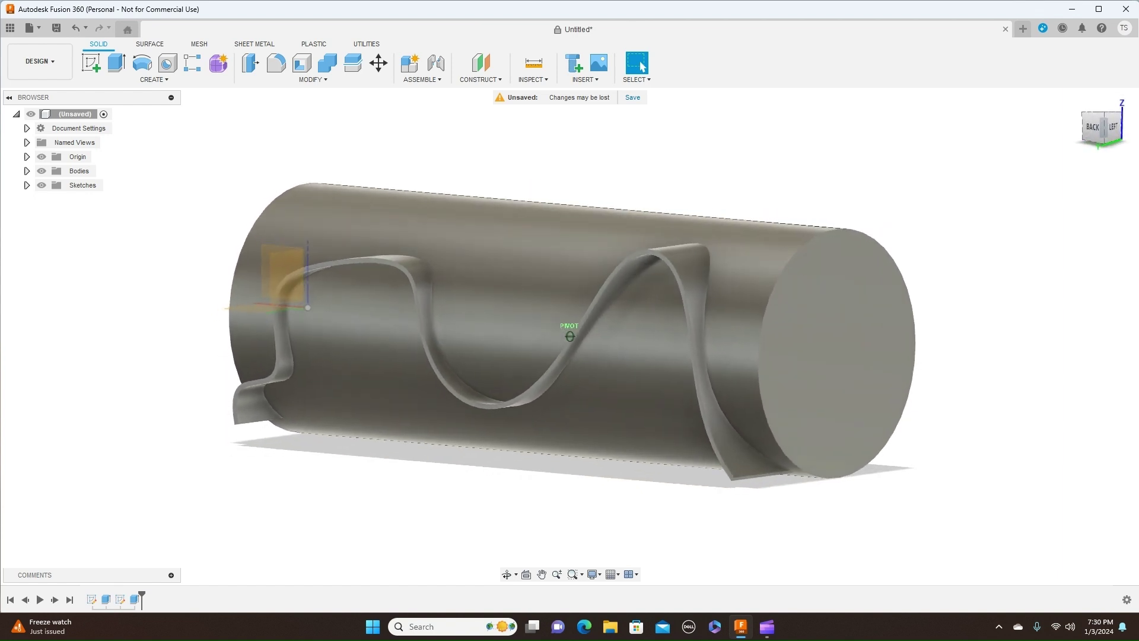
{"action": "left_click", "coordinate": [325, 79]}
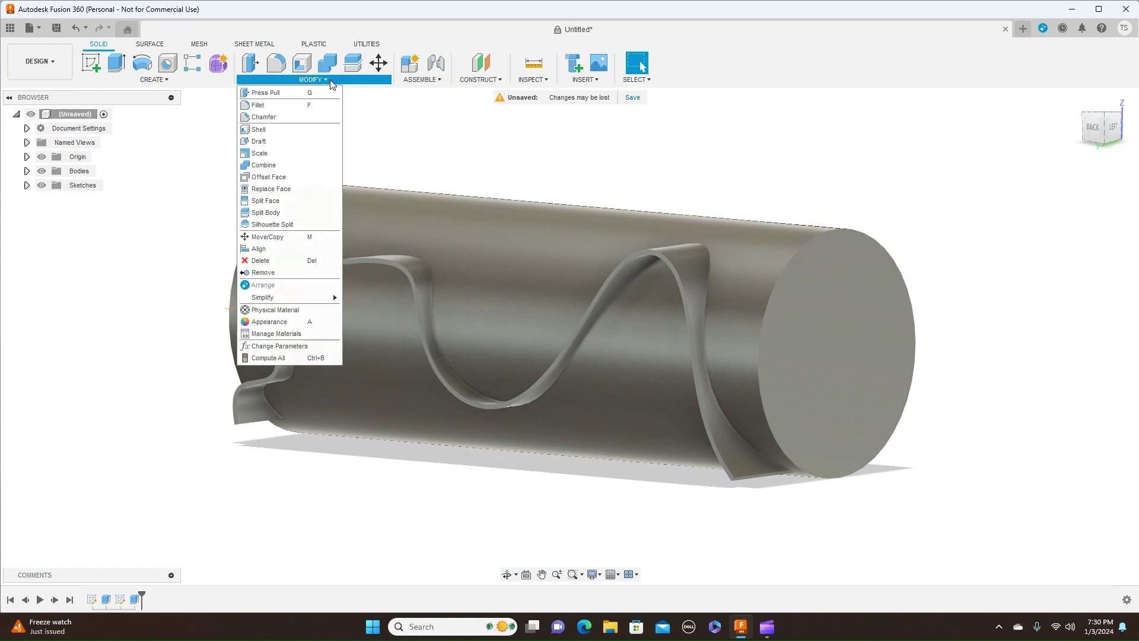
{"action": "left_click", "coordinate": [290, 217]}
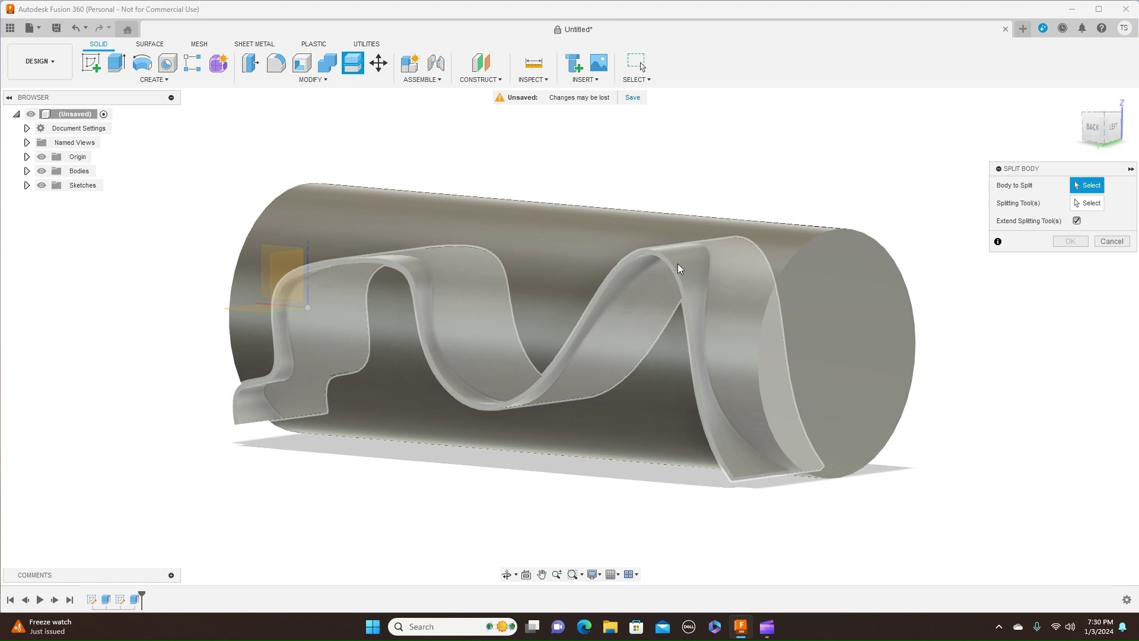
{"action": "left_click", "coordinate": [707, 244]}
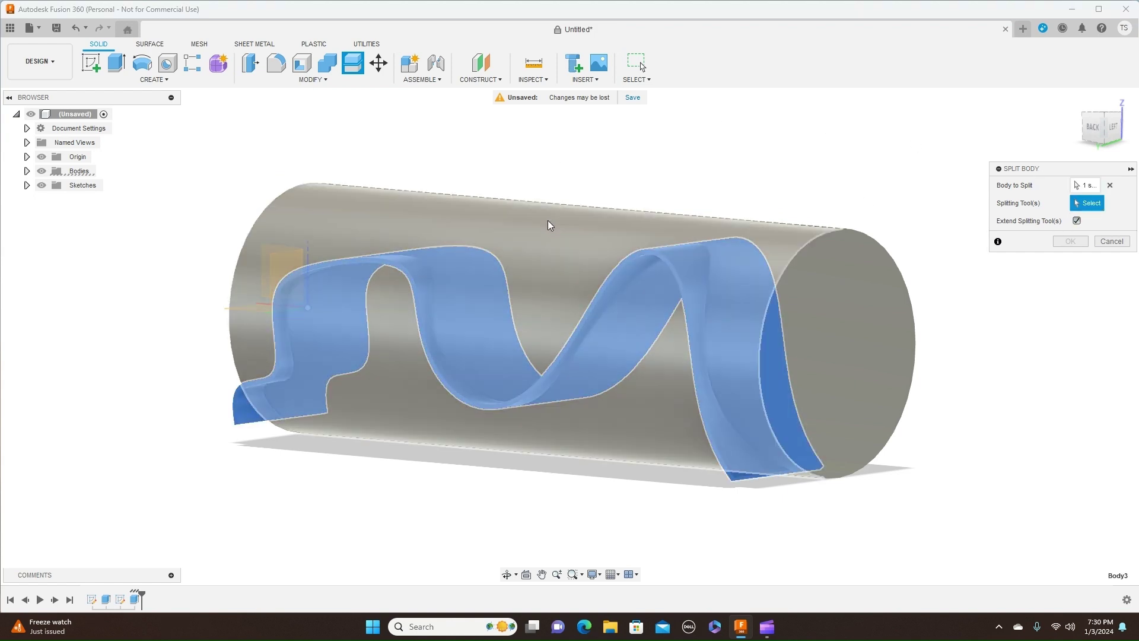
{"action": "left_click", "coordinate": [546, 228]}
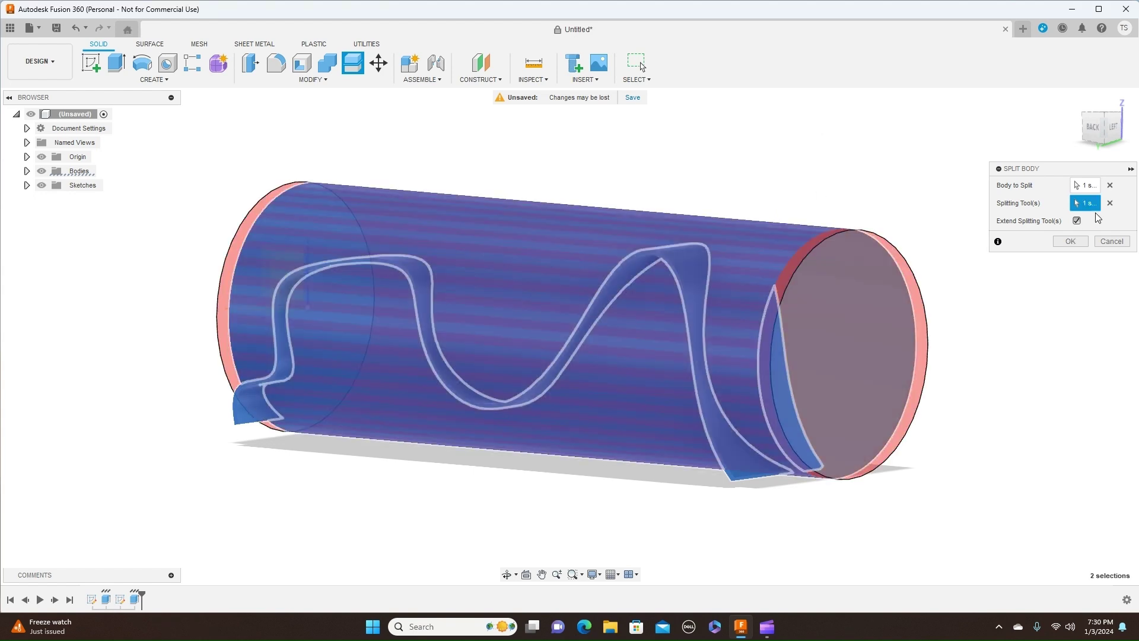
{"action": "left_click", "coordinate": [1070, 241]}
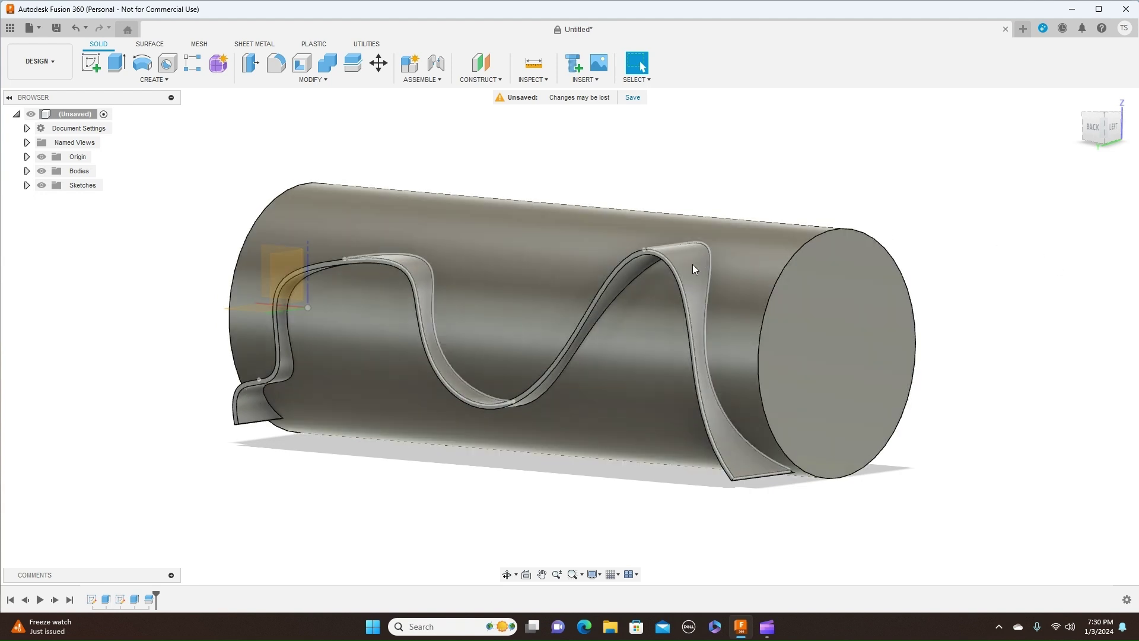
- Hide the wavy piece outside the cylinder and inspect the embedded strip from the back and from the cylinder's end
{"action": "left_click", "coordinate": [26, 172]}
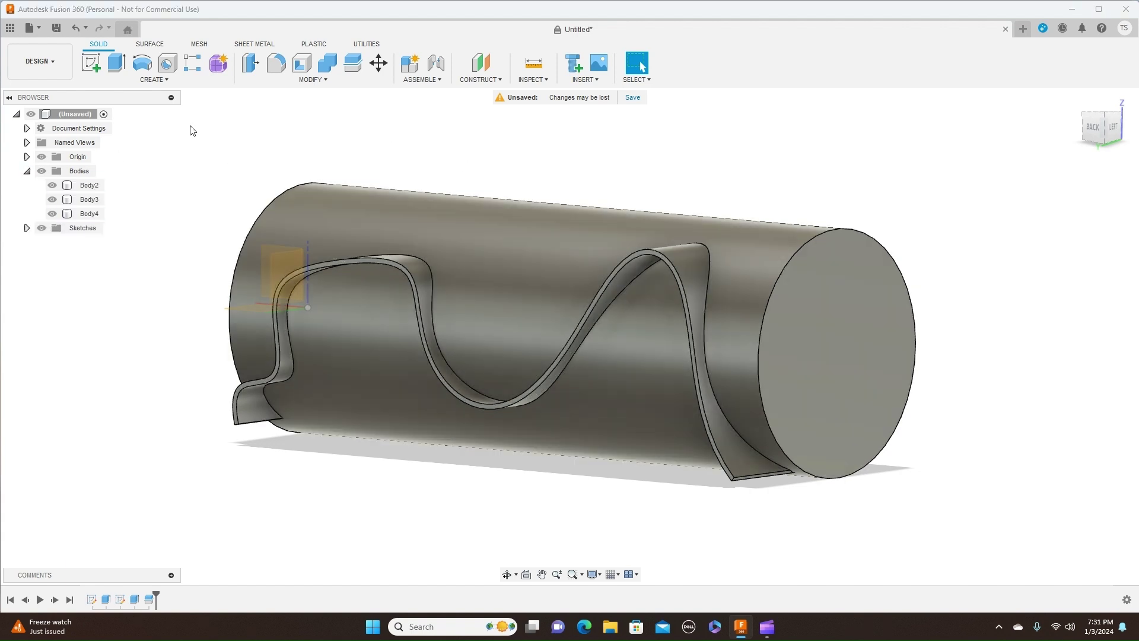
{"action": "left_click", "coordinate": [53, 213]}
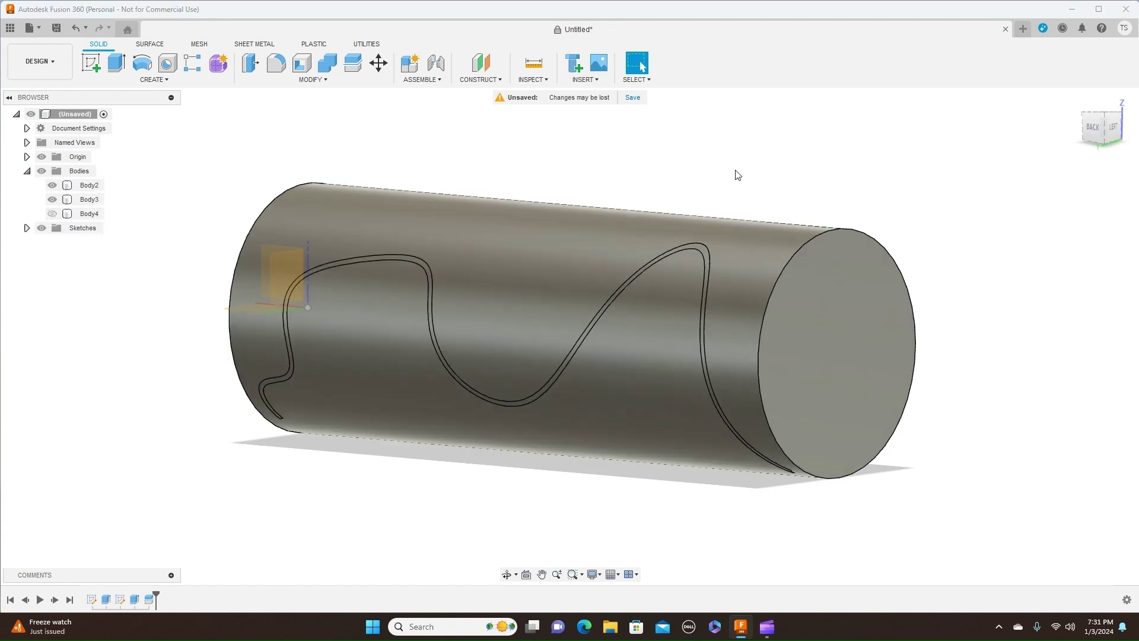
{"action": "left_click", "coordinate": [675, 328]}
{"action": "key", "text": "Escape"}
{"action": "left_click", "coordinate": [1103, 131]}
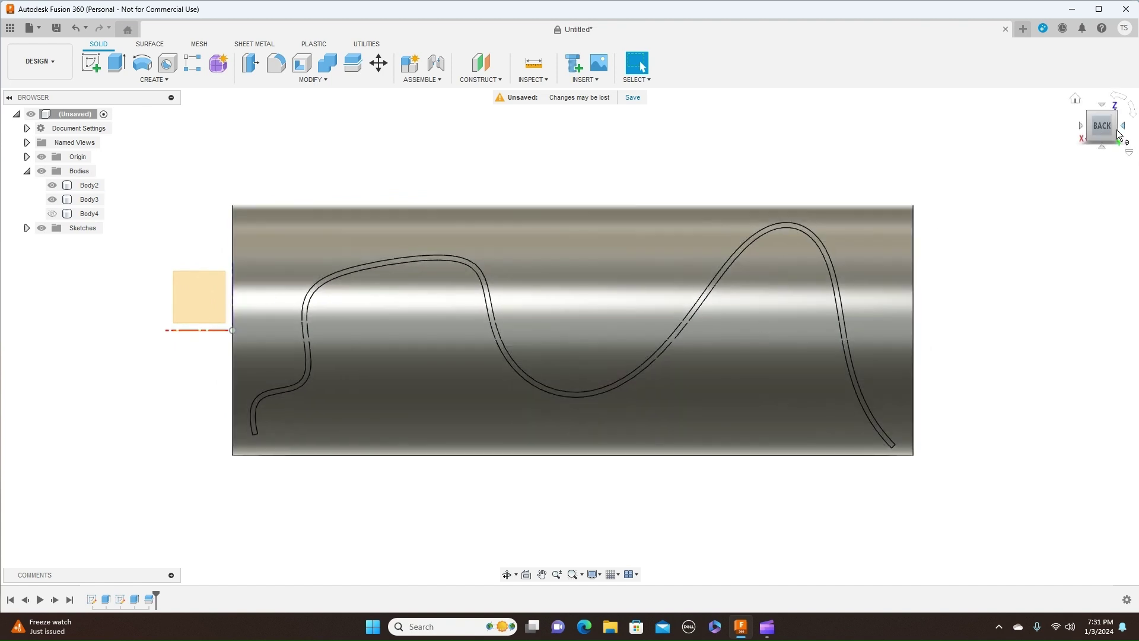
{"action": "left_click_drag", "start_coordinate": [1116, 135], "coordinate": [1055, 141]}
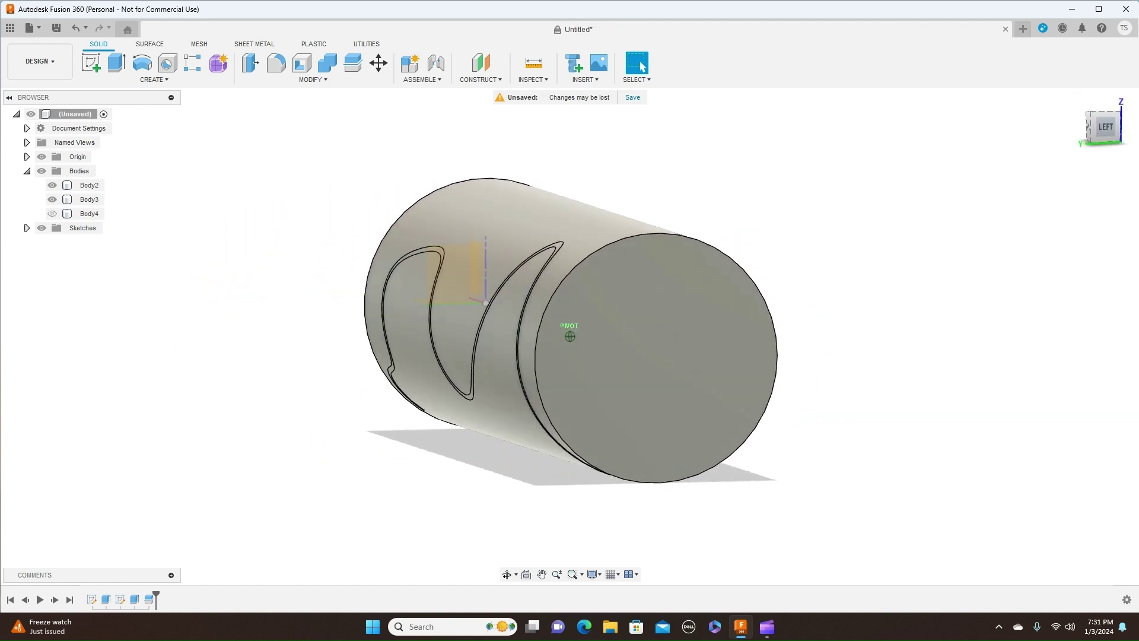
{"action": "left_click", "coordinate": [580, 241]}
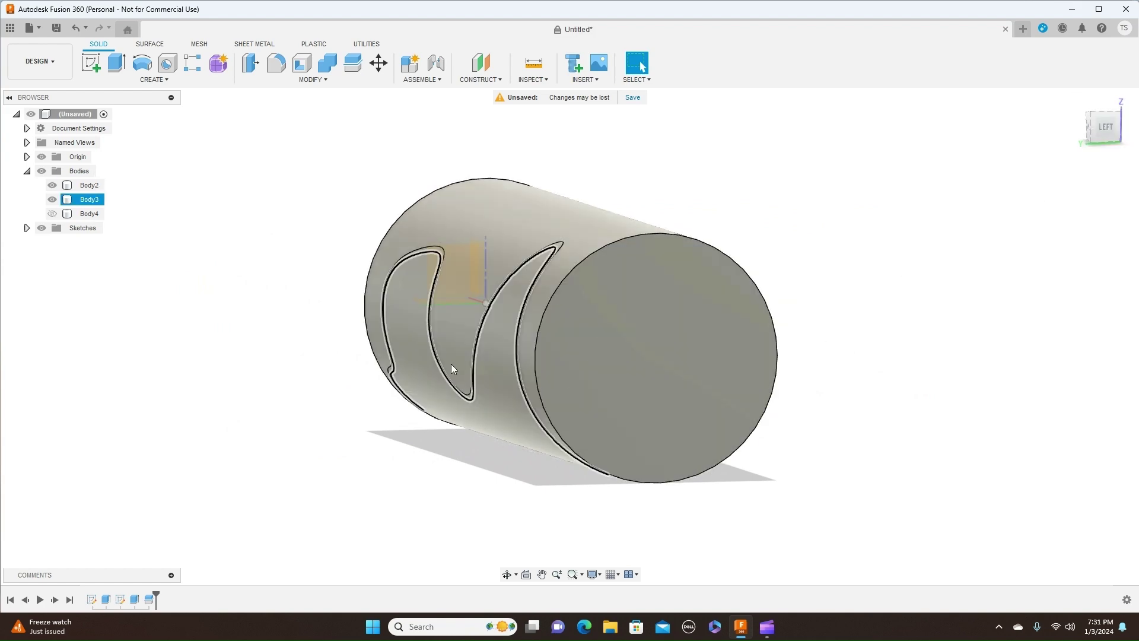
- Start a Pipe along the embedded strip's wavy edge on the cylinder's curved surface, with chain selection on
{"action": "left_click", "coordinate": [719, 224]}
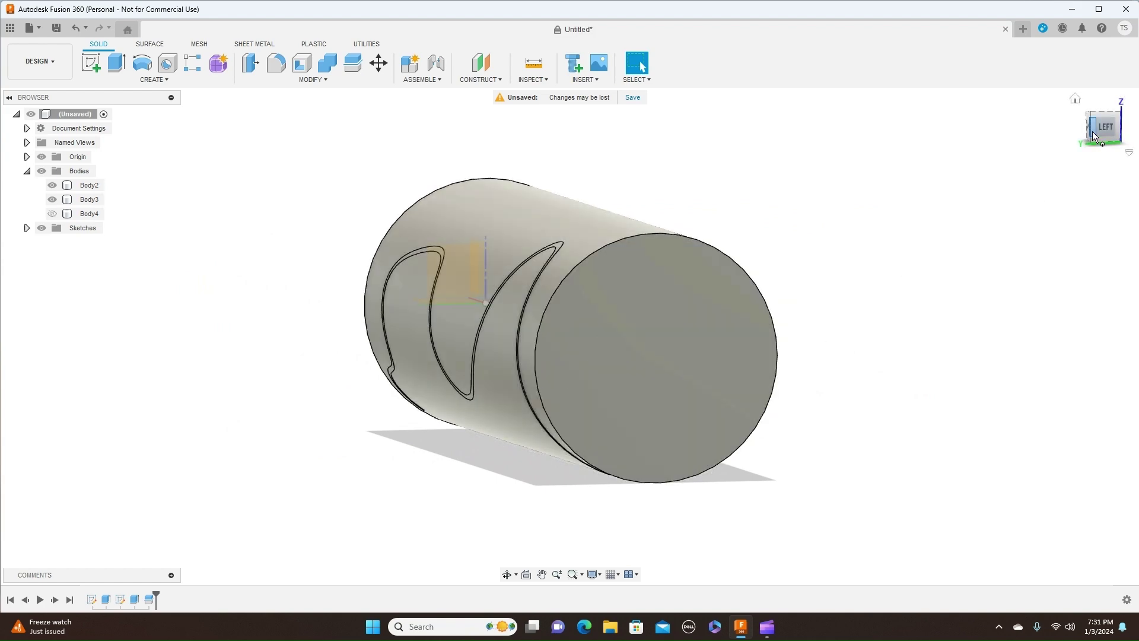
{"action": "mouse_move", "coordinate": [1093, 134]}
{"action": "left_mouse_down"}
{"action": "mouse_move", "coordinate": [1135, 134]}
{"action": "mouse_move", "coordinate": [1098, 137]}
{"action": "mouse_move", "coordinate": [1115, 136]}
{"action": "left_mouse_up"}
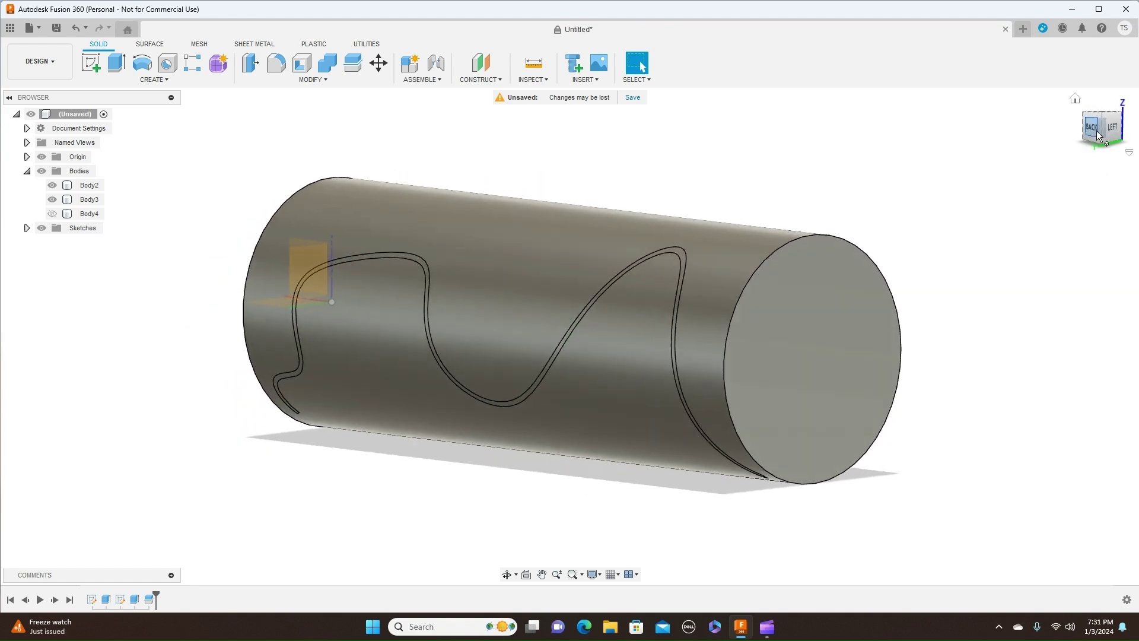
{"action": "left_click", "coordinate": [1113, 131]}
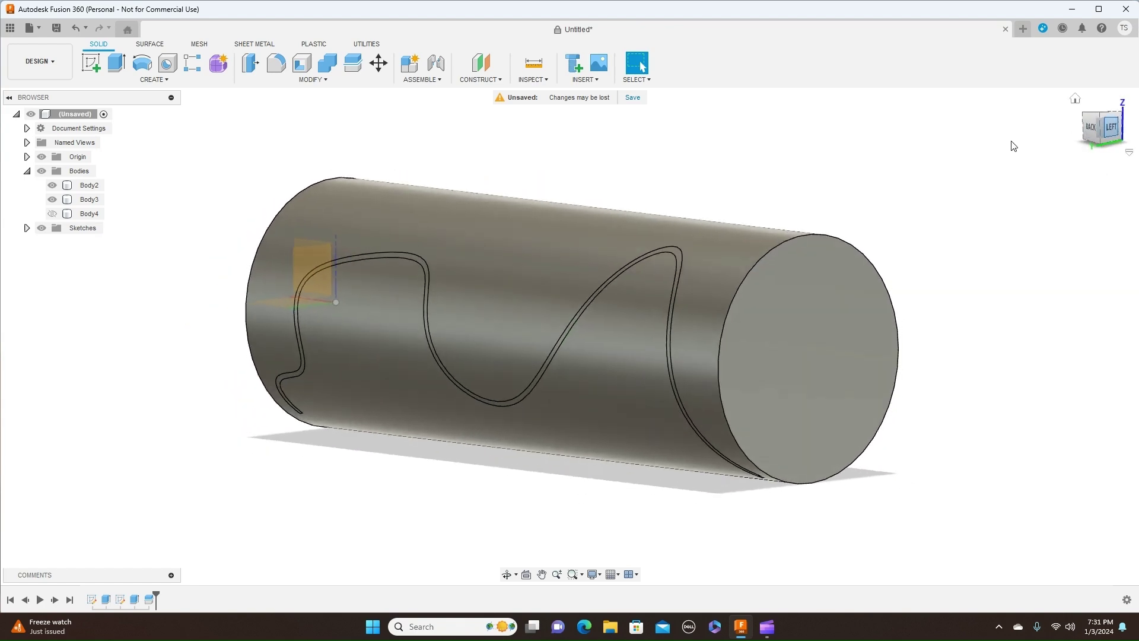
{"action": "left_click", "coordinate": [1080, 126]}
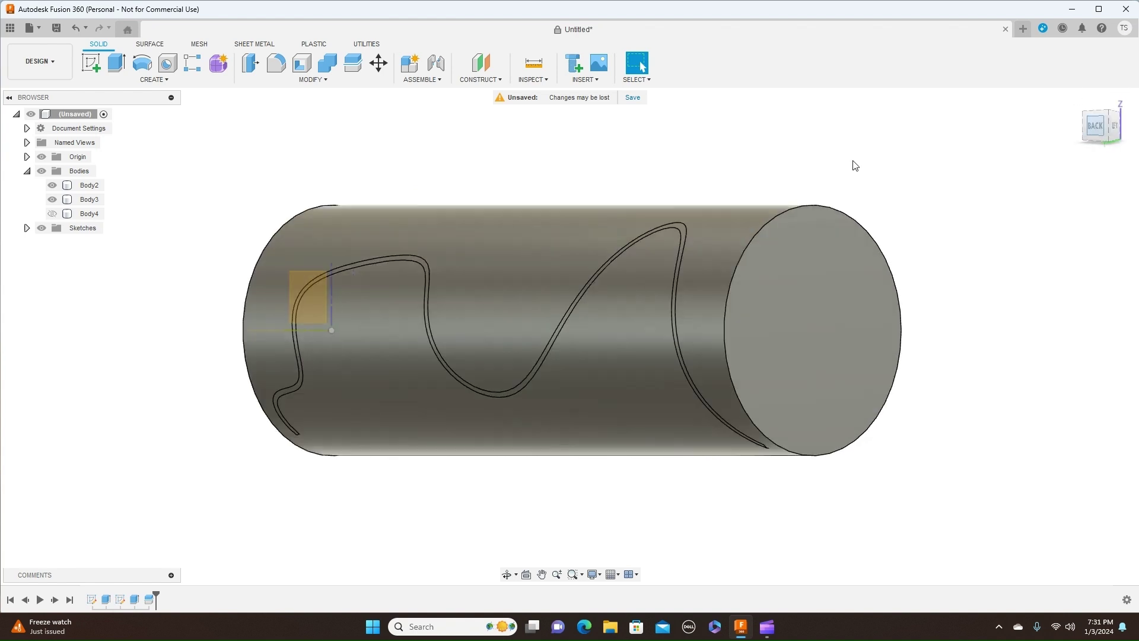
{"action": "scroll", "coordinate": [852, 184], "scroll_direction": "down", "scroll_amount": 1}
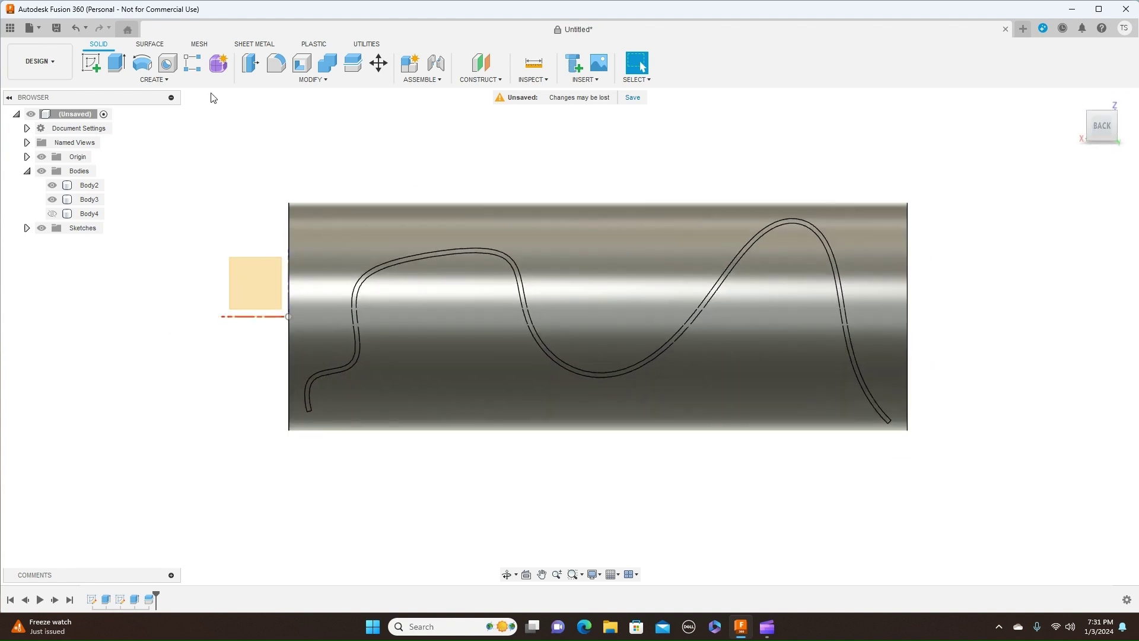
{"action": "left_click", "coordinate": [154, 80]}
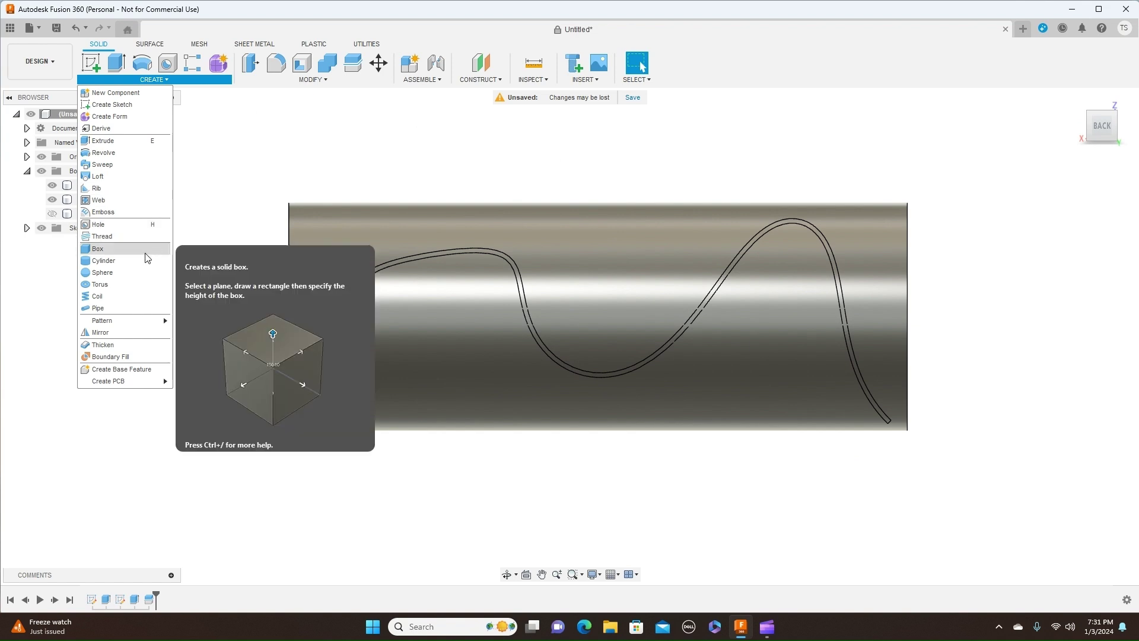
{"action": "left_click", "coordinate": [120, 308]}
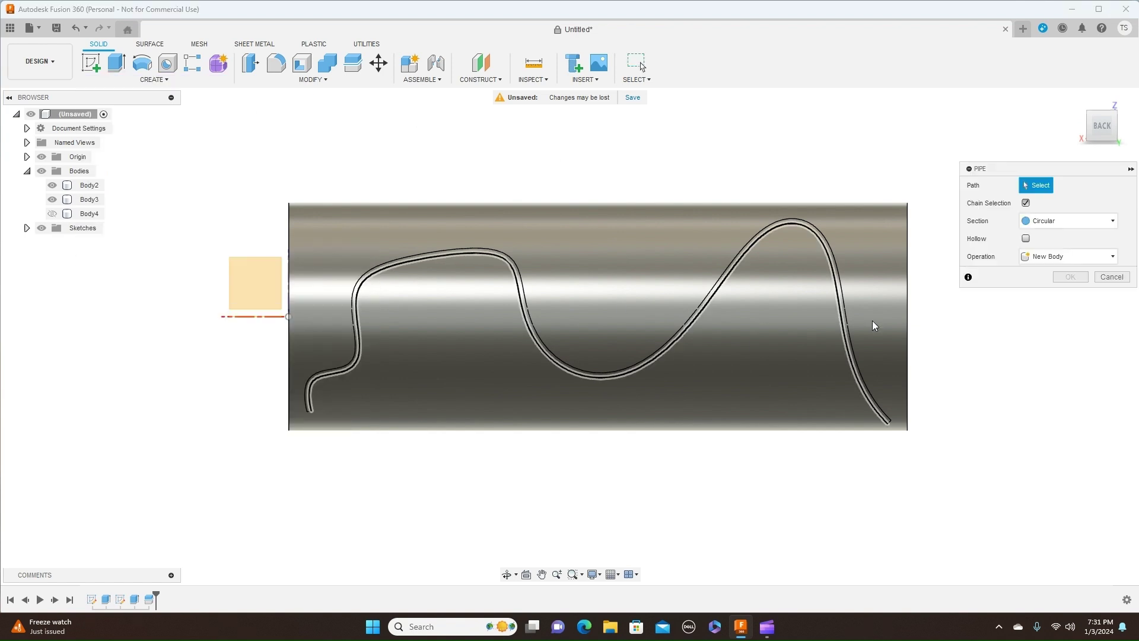
{"action": "scroll", "coordinate": [971, 332], "scroll_direction": "up", "scroll_amount": 1}
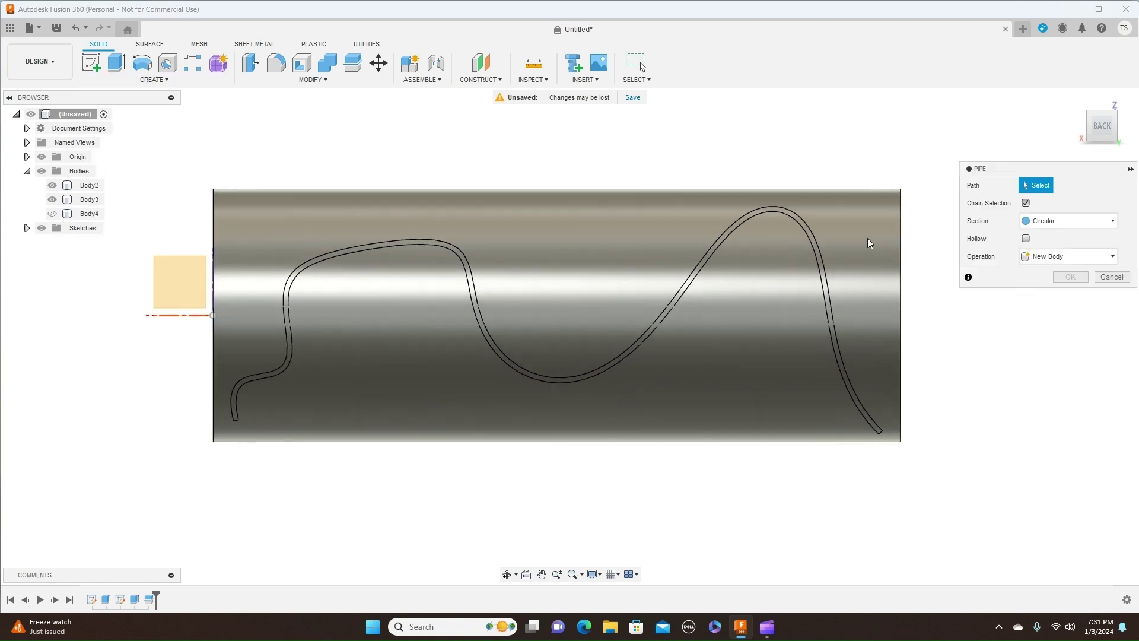
{"action": "left_click", "coordinate": [828, 275]}
- Cut the pipe into the cylinder as a solid circular section with a 0.50 mm section size
{"action": "mouse_move", "coordinate": [1113, 123]}
{"action": "left_mouse_down"}
{"action": "mouse_move", "coordinate": [1097, 127]}
{"action": "mouse_move", "coordinate": [1115, 149]}
{"action": "left_mouse_up"}
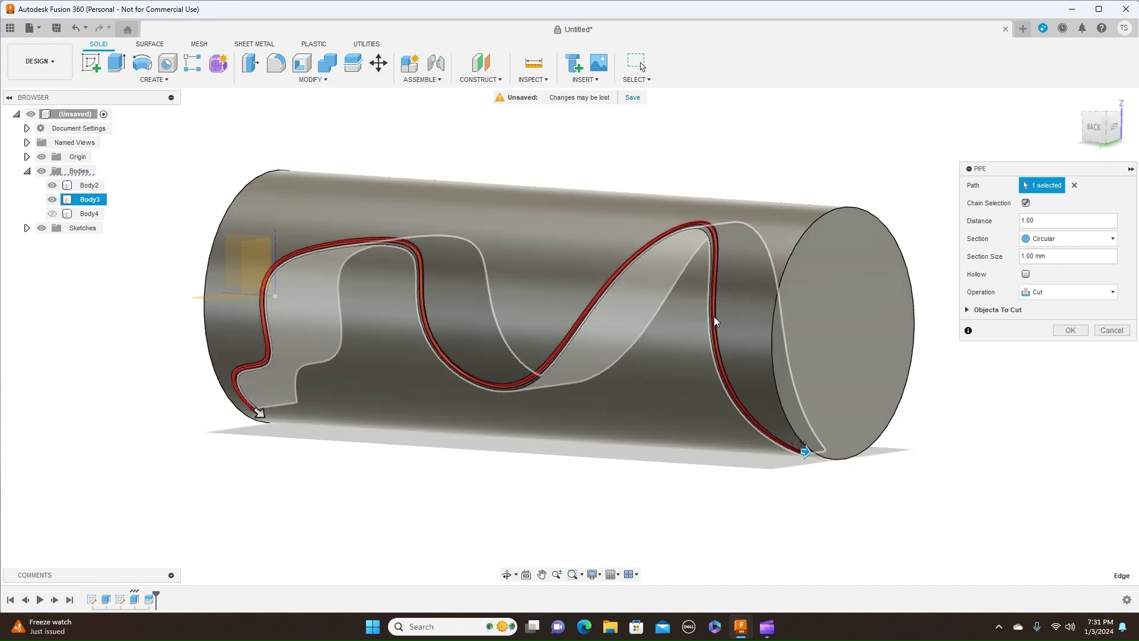
{"action": "left_click", "coordinate": [711, 319]}
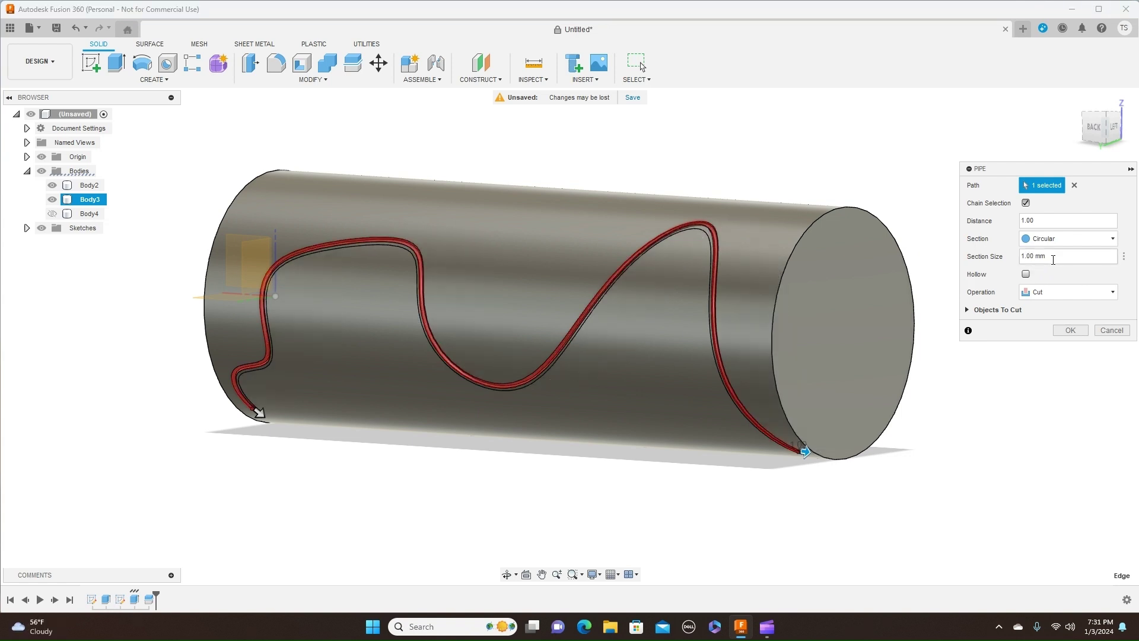
{"action": "type", "text": "5"}
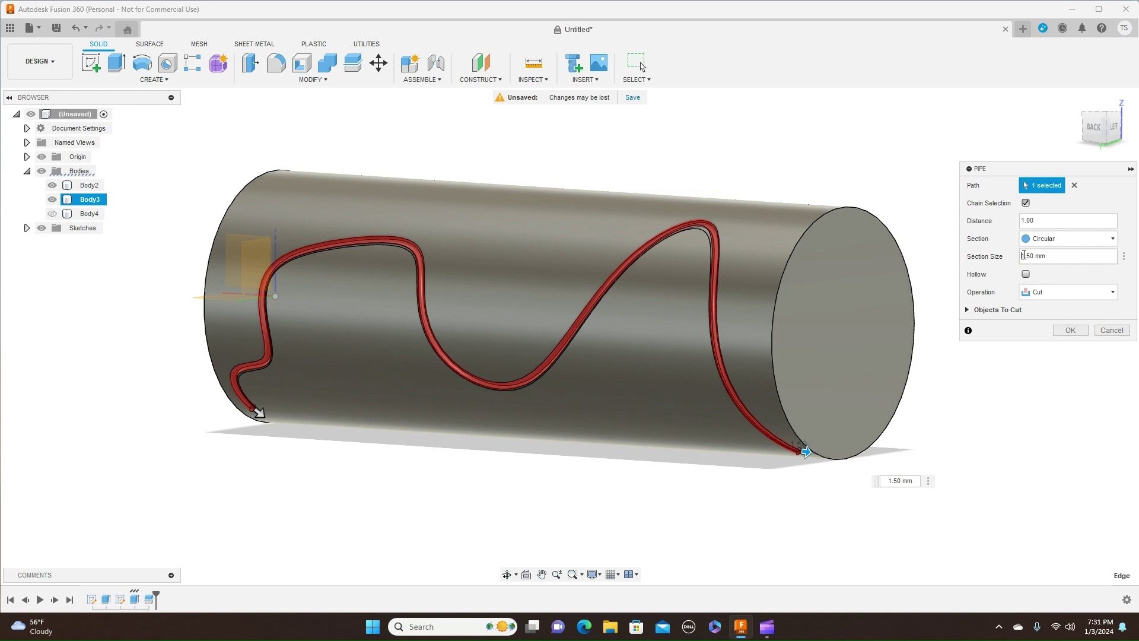
{"action": "key", "text": "BackSpace"}
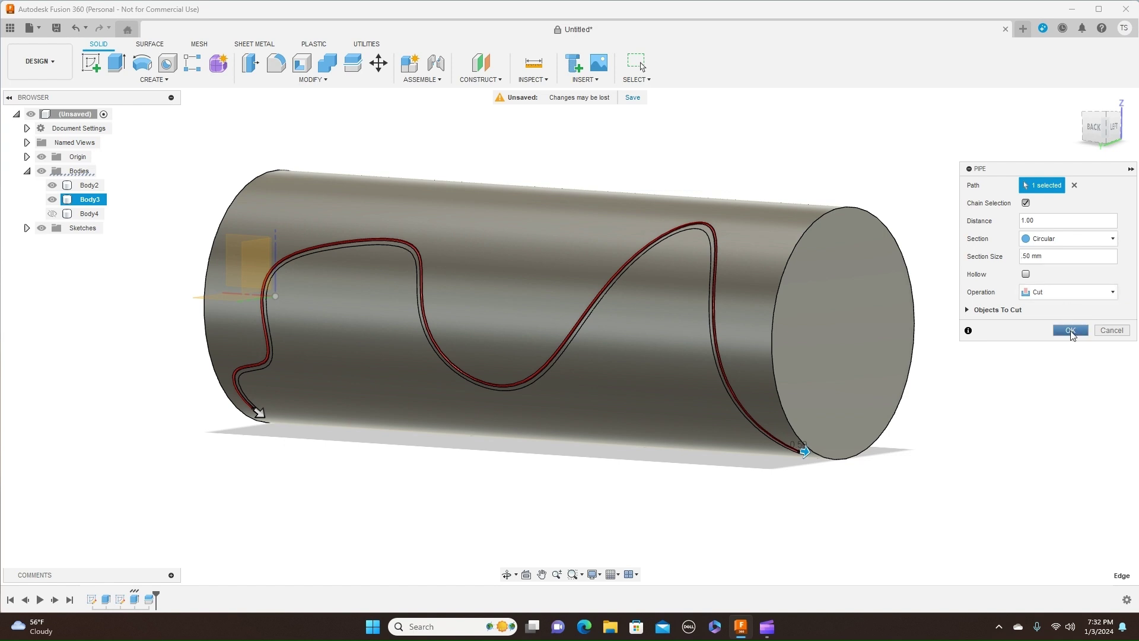
{"action": "left_click", "coordinate": [1070, 331]}
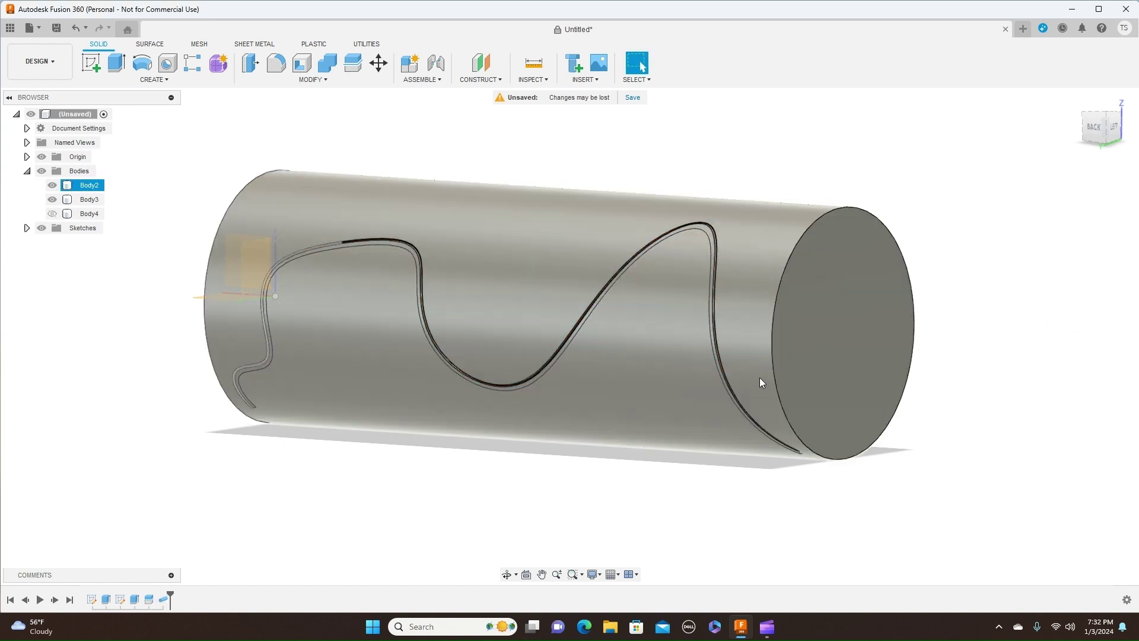
- Hide the embedded strip body and switch the visual style to shaded without edges
{"action": "left_click", "coordinate": [711, 242]}
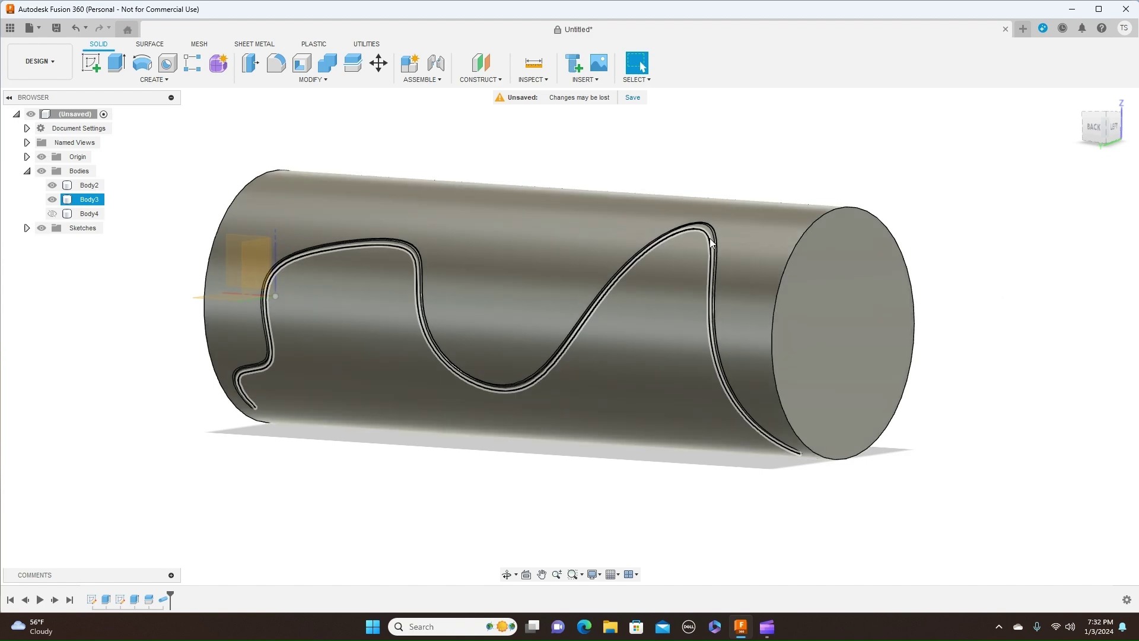
{"action": "left_click", "coordinate": [52, 200]}
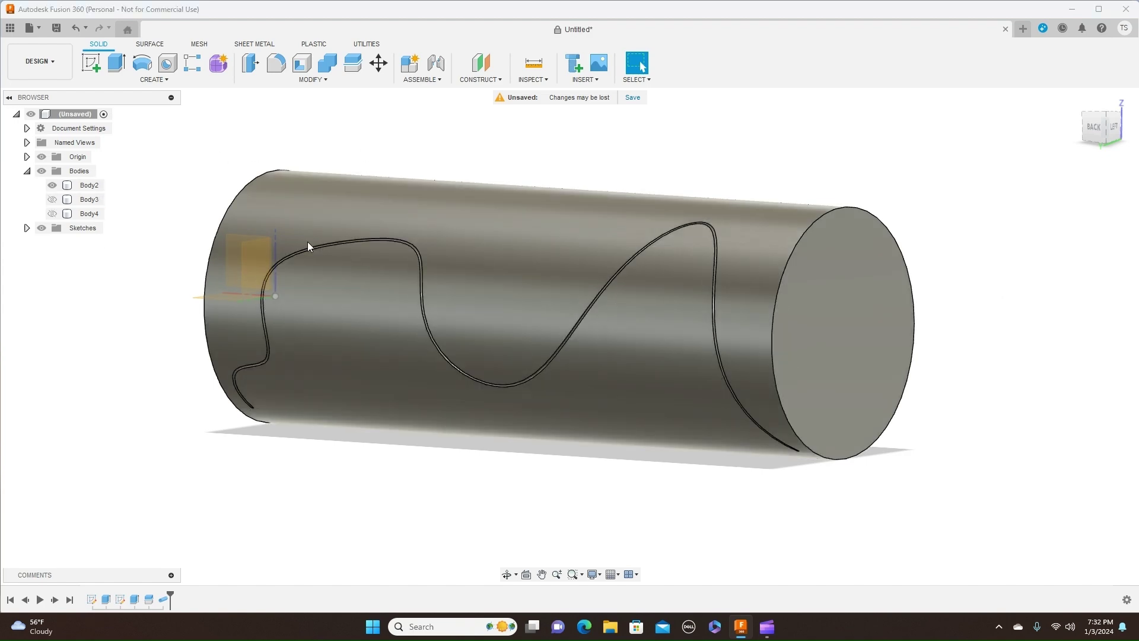
{"action": "left_click", "coordinate": [417, 311]}
{"action": "left_click", "coordinate": [629, 136]}
{"action": "key", "text": "ctrl+4"}
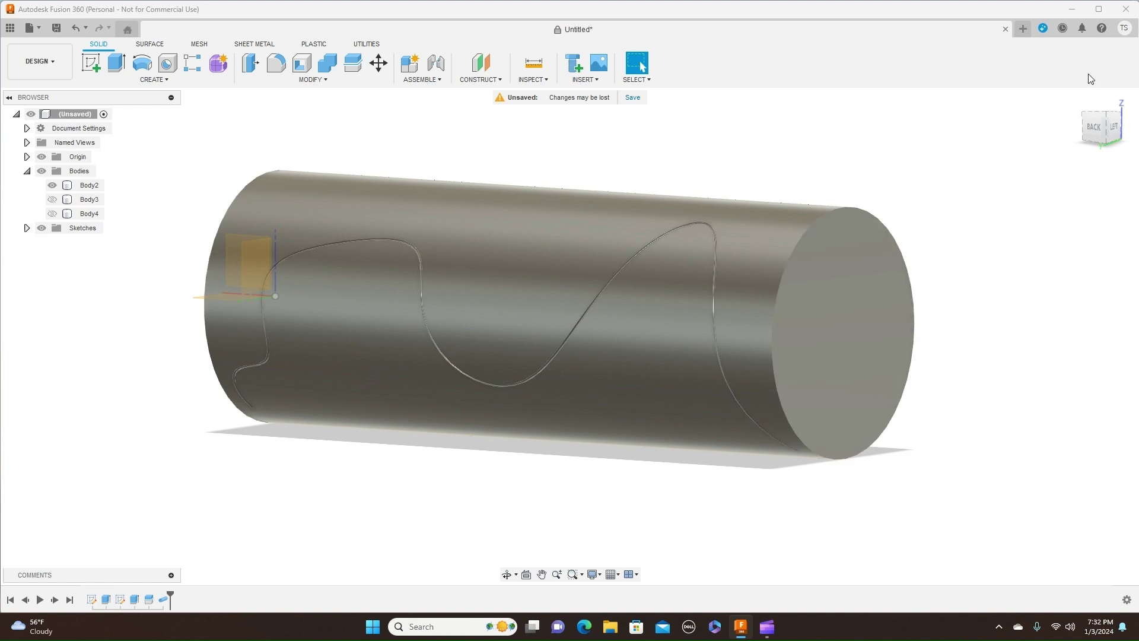
- Examine the wavy groove in the cylinder's surface from the back, from the end and at an angle
{"action": "mouse_move", "coordinate": [1105, 114]}
{"action": "left_mouse_down"}
{"action": "mouse_move", "coordinate": [1096, 121]}
{"action": "mouse_move", "coordinate": [1083, 104]}
{"action": "mouse_move", "coordinate": [1093, 89]}
{"action": "mouse_move", "coordinate": [1136, 125]}
{"action": "mouse_move", "coordinate": [1103, 130]}
{"action": "left_mouse_up"}
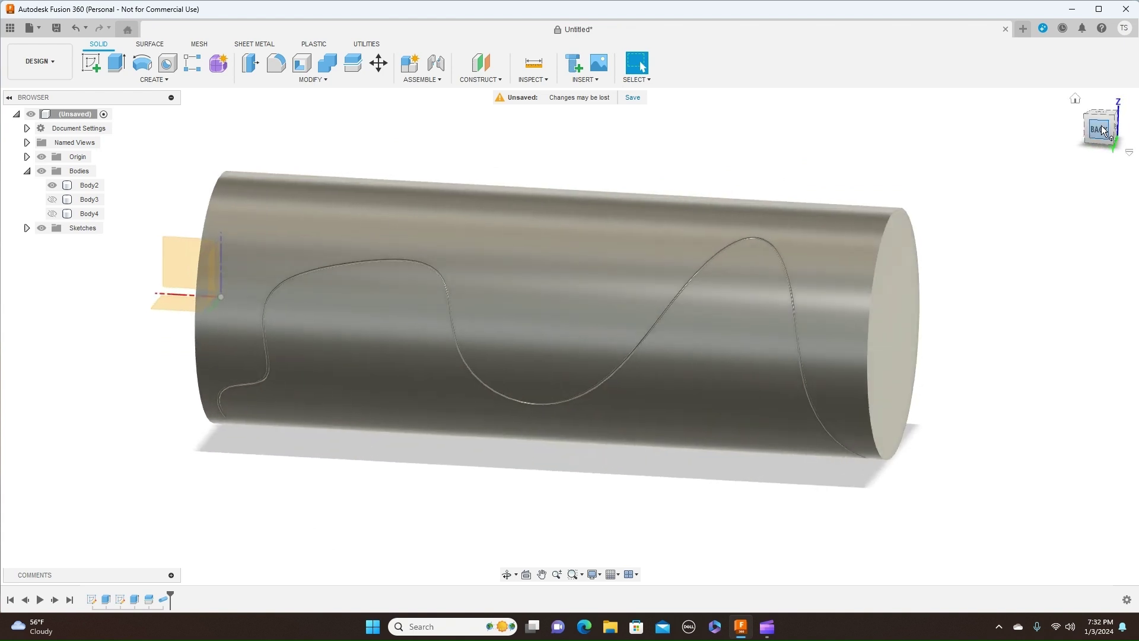
{"action": "left_click", "coordinate": [1102, 130]}
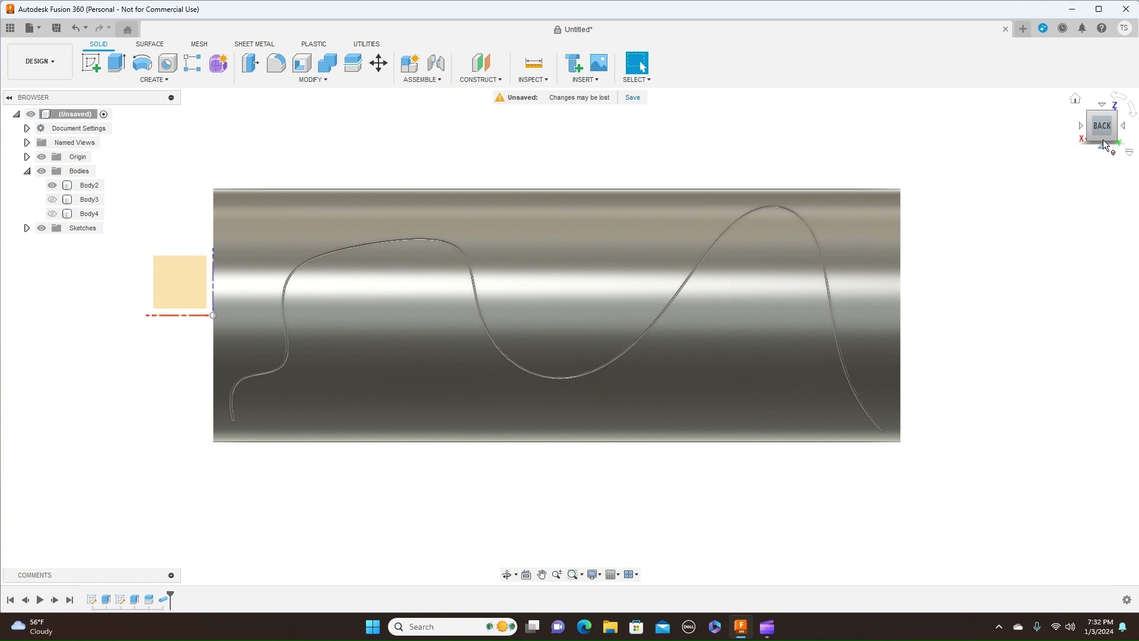
{"action": "left_click_drag", "start_coordinate": [1102, 138], "coordinate": [1078, 148]}
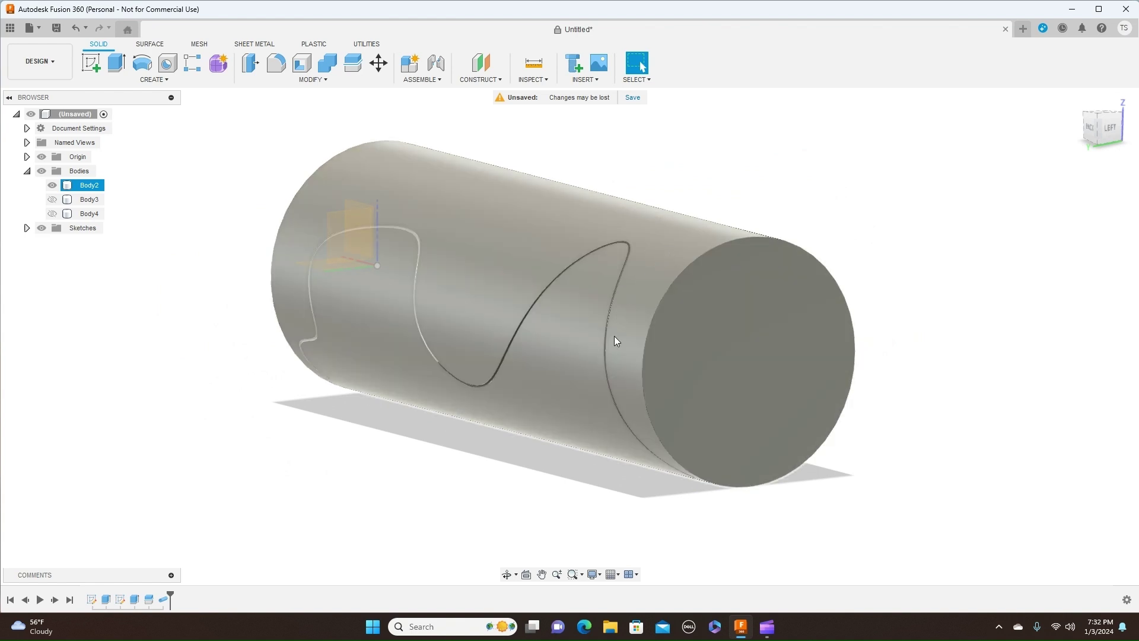
{"action": "left_click", "coordinate": [636, 373]}
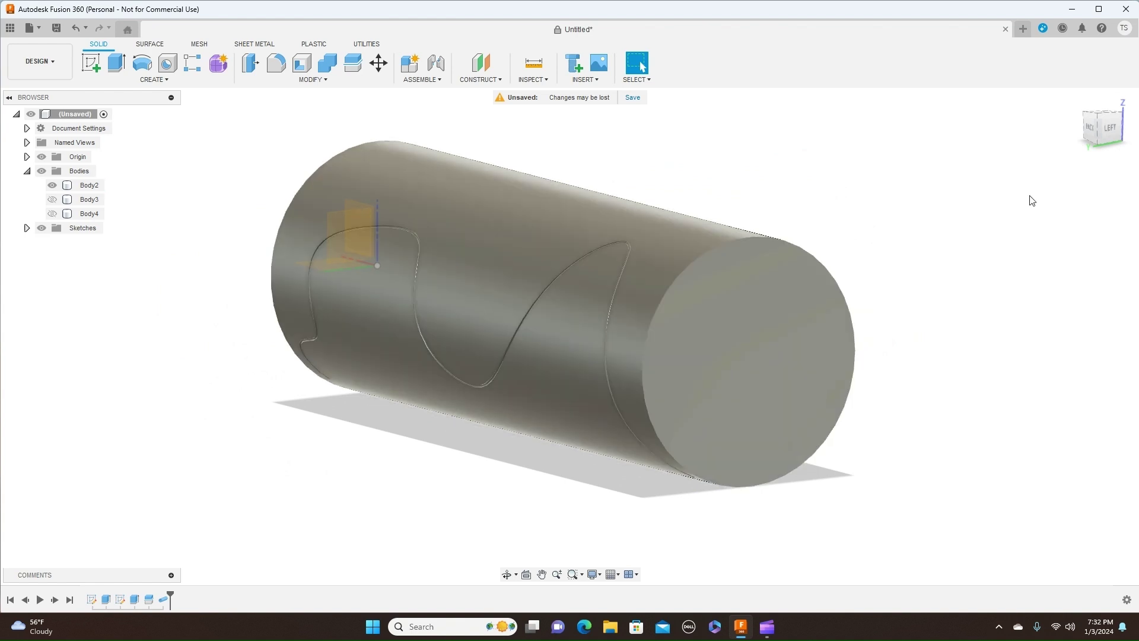
{"action": "left_click", "coordinate": [1108, 128]}
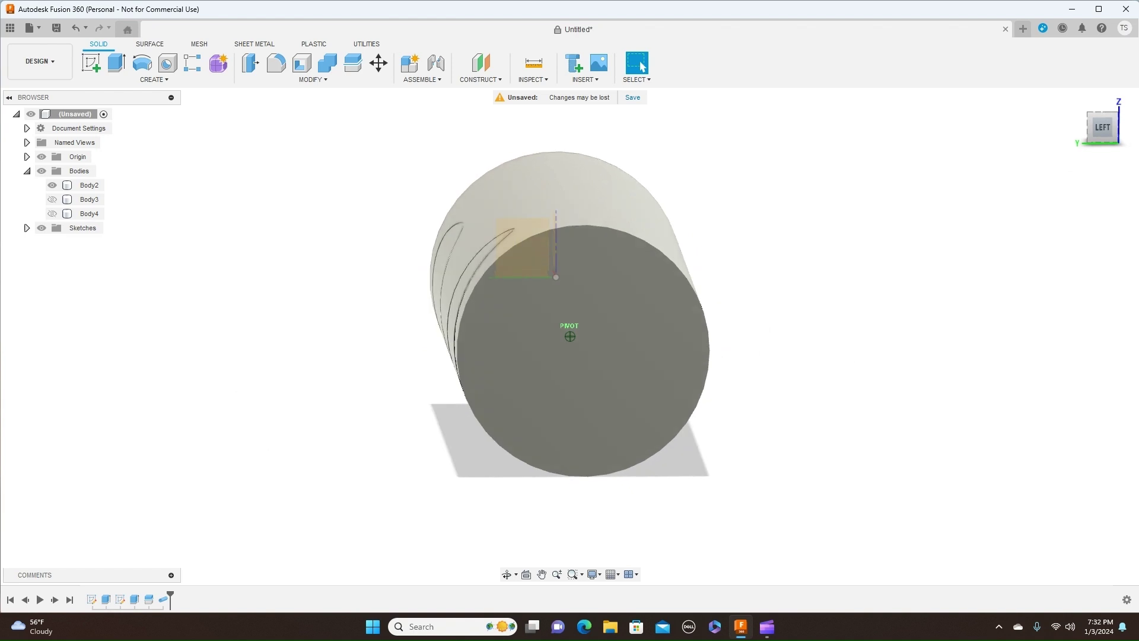
{"action": "left_click_drag", "start_coordinate": [1056, 128], "coordinate": [1097, 127]}
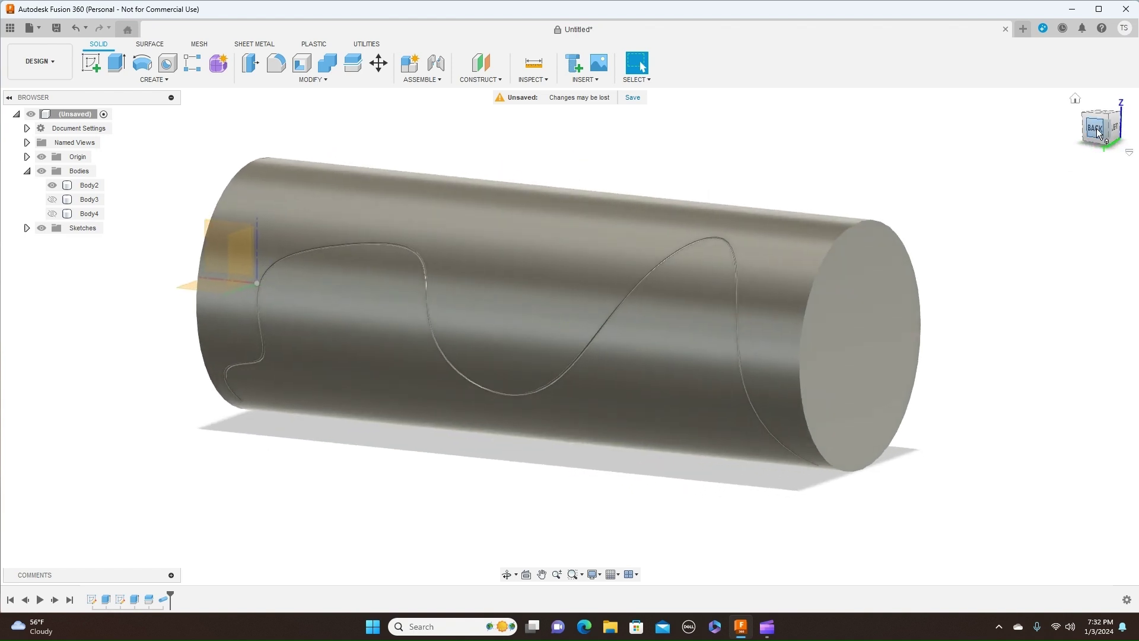
{"action": "left_click", "coordinate": [1098, 130]}
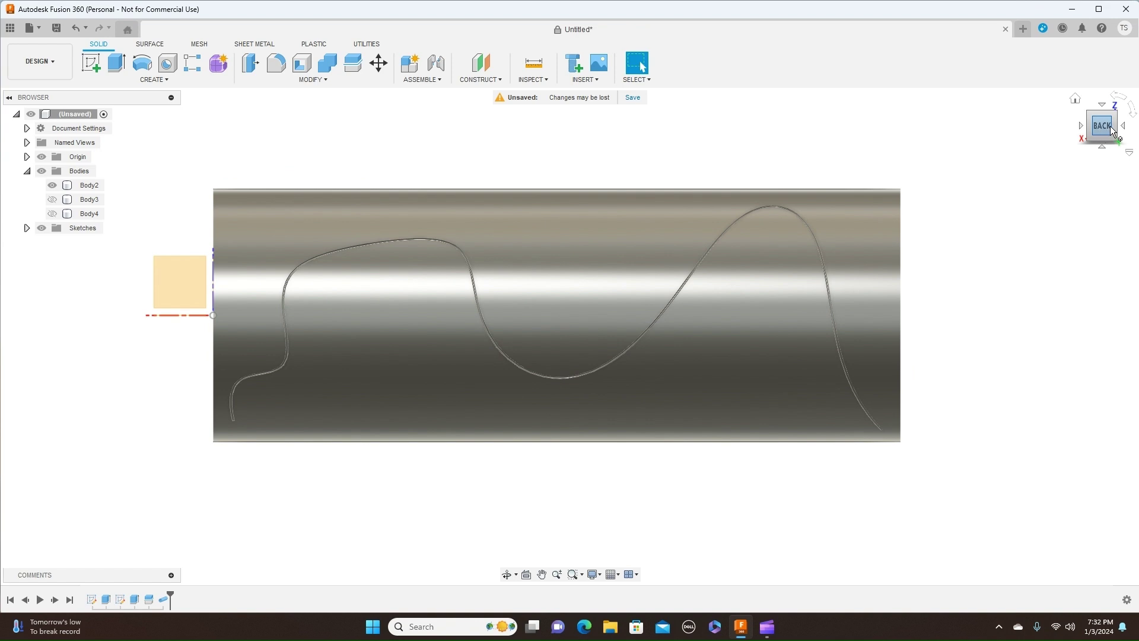
{"action": "mouse_move", "coordinate": [1100, 132]}
{"action": "left_mouse_down"}
{"action": "mouse_move", "coordinate": [1079, 128]}
{"action": "mouse_move", "coordinate": [1117, 129]}
{"action": "left_mouse_up"}
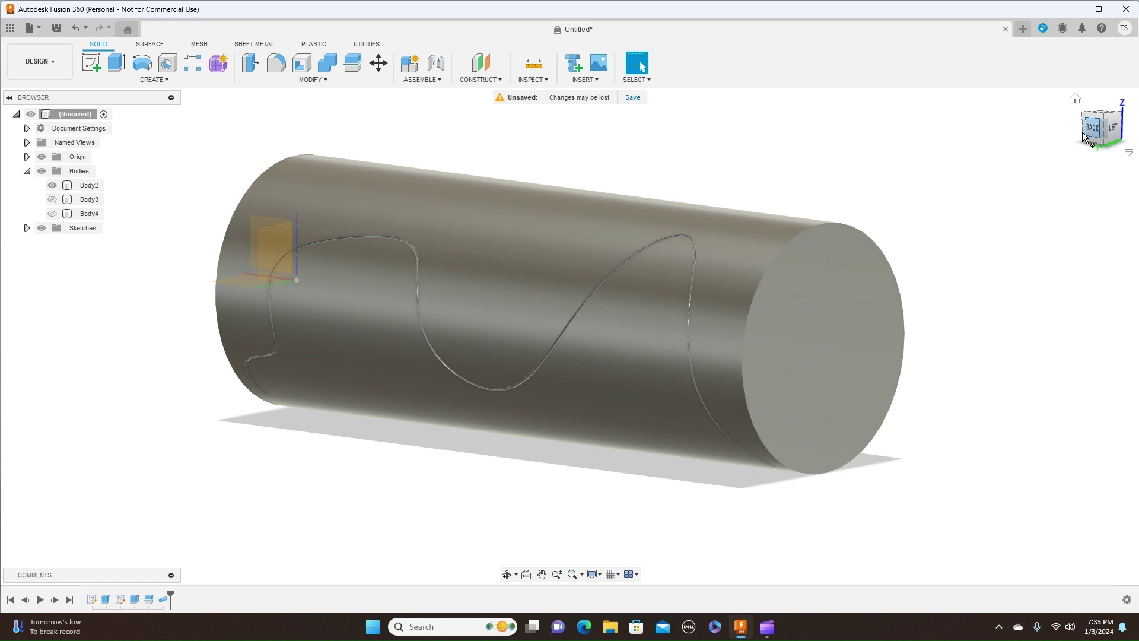
{"action": "left_click", "coordinate": [764, 630]}
{"action": "left_click", "coordinate": [726, 569]}
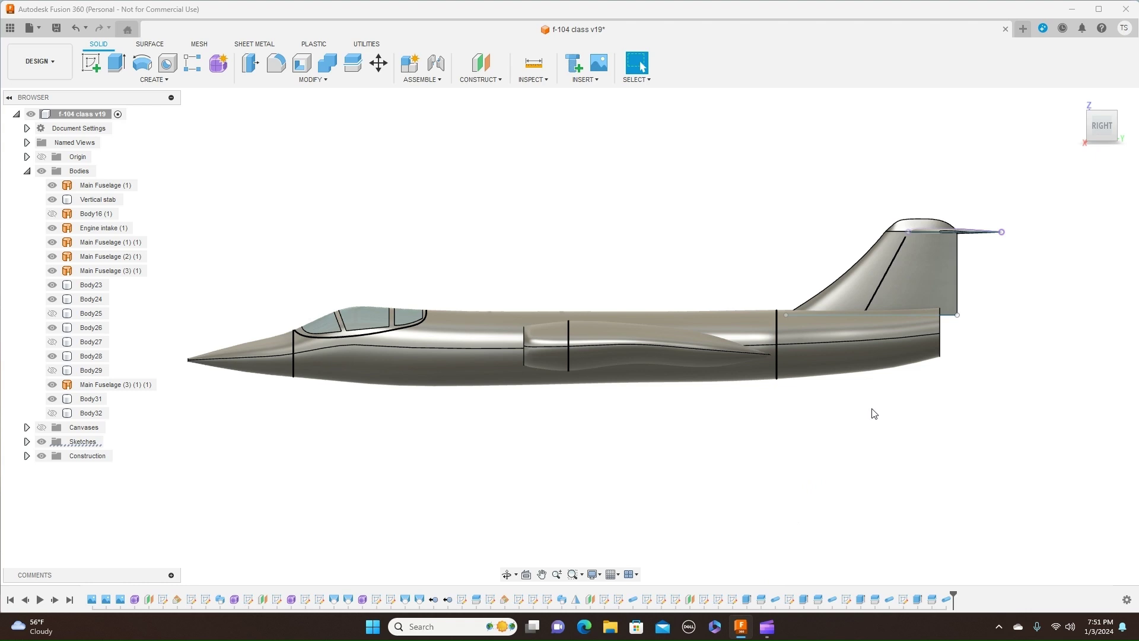
- Show the reference canvases behind the F-104 model and compare the tail's panel lines with the blueprint
{"action": "scroll", "coordinate": [873, 413], "scroll_direction": "down", "scroll_amount": 1}
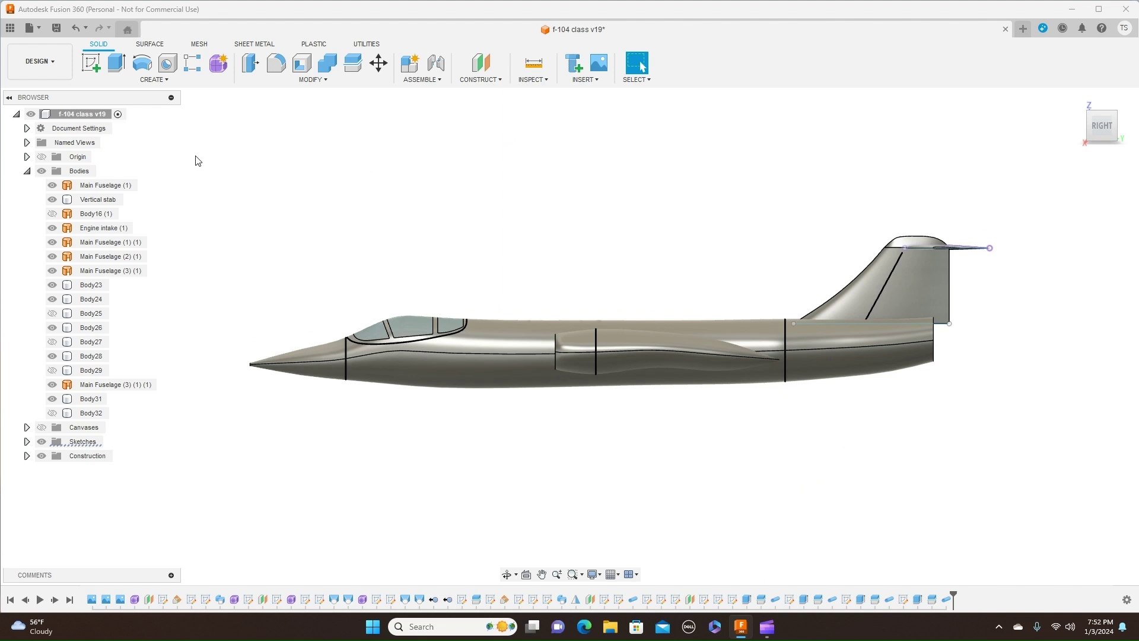
{"action": "left_click", "coordinate": [41, 427]}
{"action": "scroll", "coordinate": [568, 432], "scroll_direction": "up", "scroll_amount": 1}
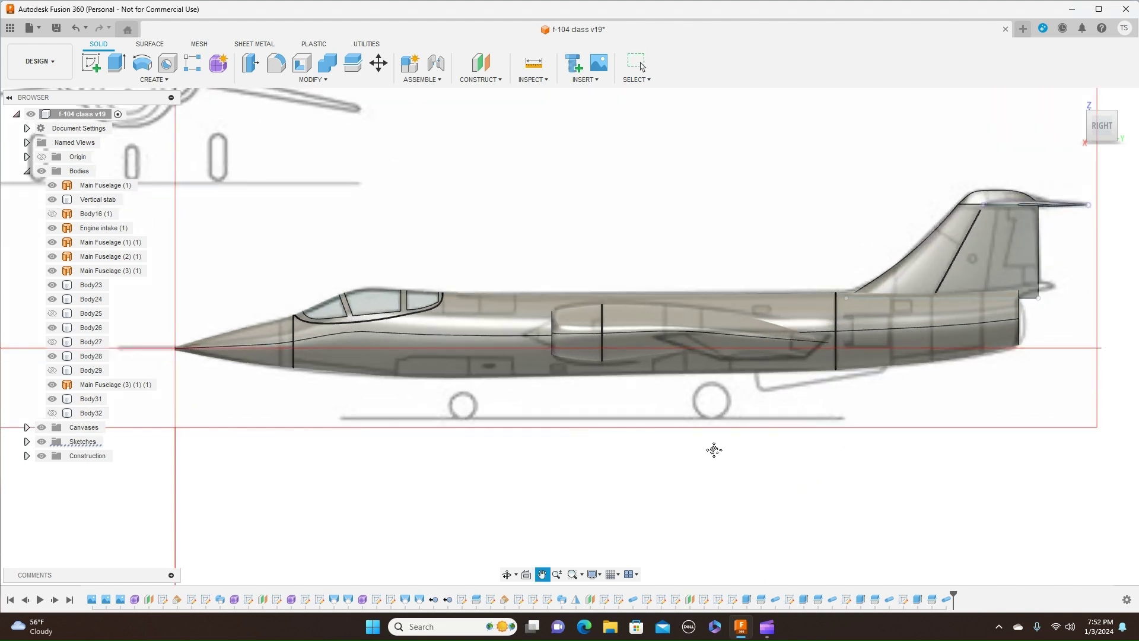
{"action": "middle_click_drag", "start_coordinate": [714, 450], "coordinate": [530, 442]}
{"action": "left_click", "coordinate": [791, 280]}
{"action": "left_click", "coordinate": [800, 336]}
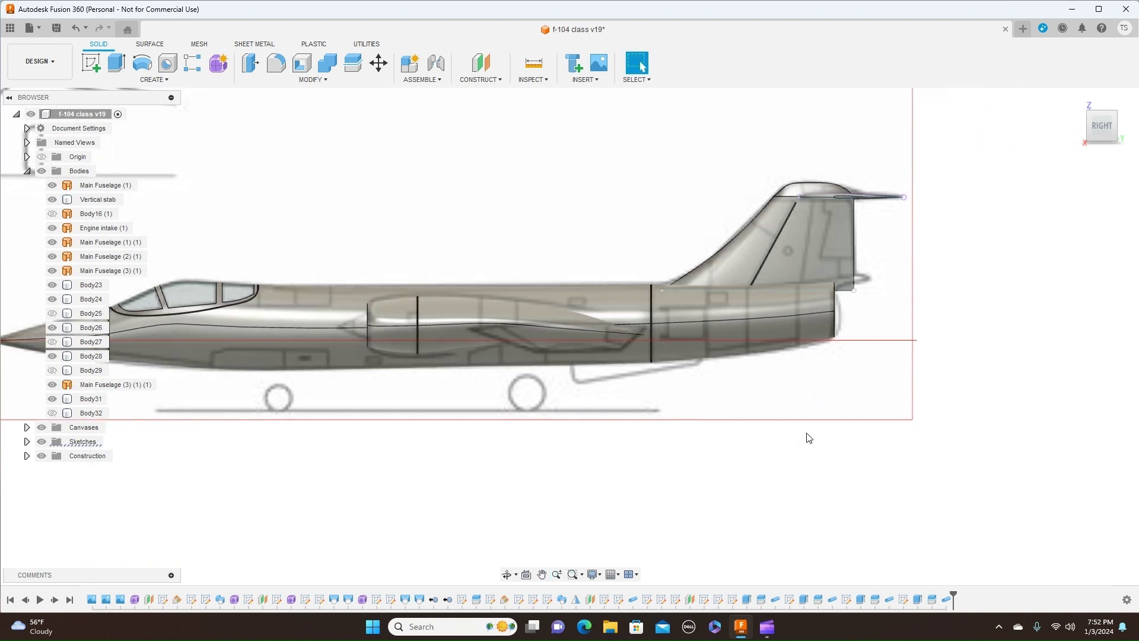
{"action": "scroll", "coordinate": [806, 433], "scroll_direction": "down", "scroll_amount": 1}
{"action": "middle_click_drag", "start_coordinate": [790, 435], "coordinate": [855, 418]}
{"action": "scroll", "coordinate": [855, 418], "scroll_direction": "down", "scroll_amount": 1}
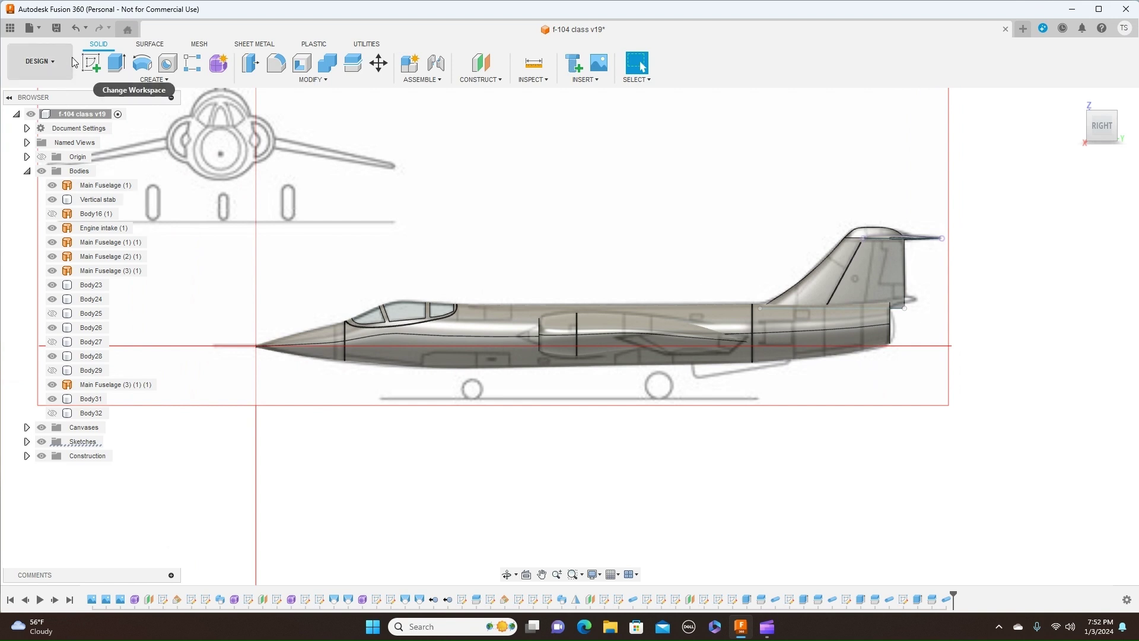
- Start a sketch on the vertical origin plane facing the side view, framing the rear fuselage and tail
{"action": "left_click", "coordinate": [96, 60]}
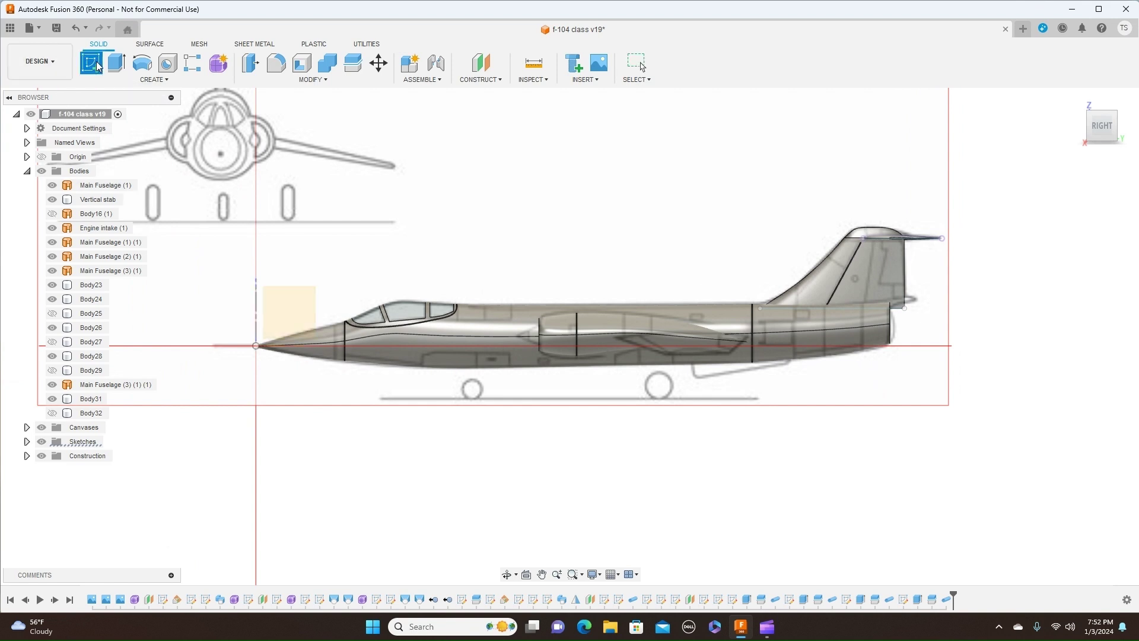
{"action": "left_click", "coordinate": [302, 303]}
{"action": "middle_click_drag", "start_coordinate": [729, 216], "coordinate": [152, 227]}
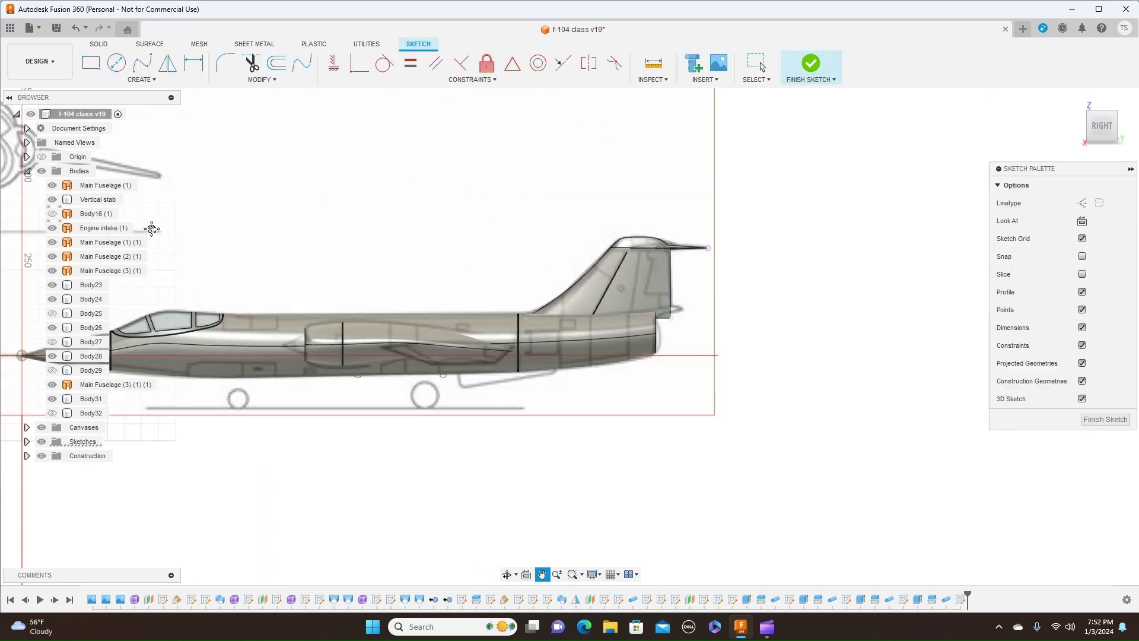
{"action": "scroll", "coordinate": [534, 267], "scroll_direction": "up", "scroll_amount": 4}
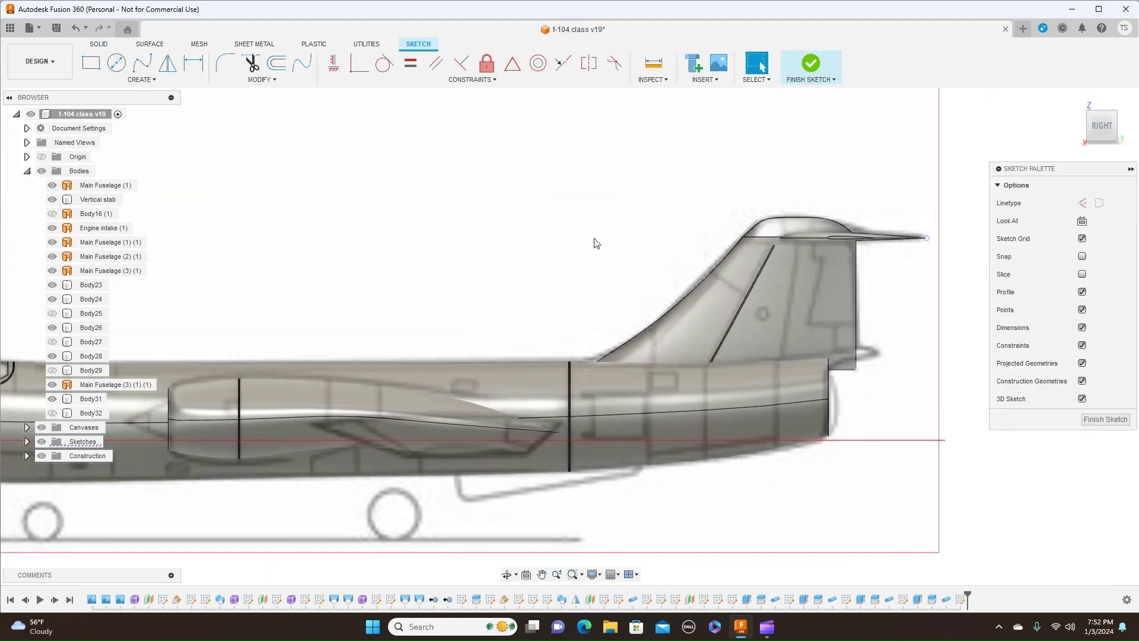
- Sketch a vertical line about 156 mm long across the rear fuselage, following the blueprint's panel line just ahead of the exhaust end
{"action": "key", "text": "l"}
{"action": "left_click", "coordinate": [776, 356]}
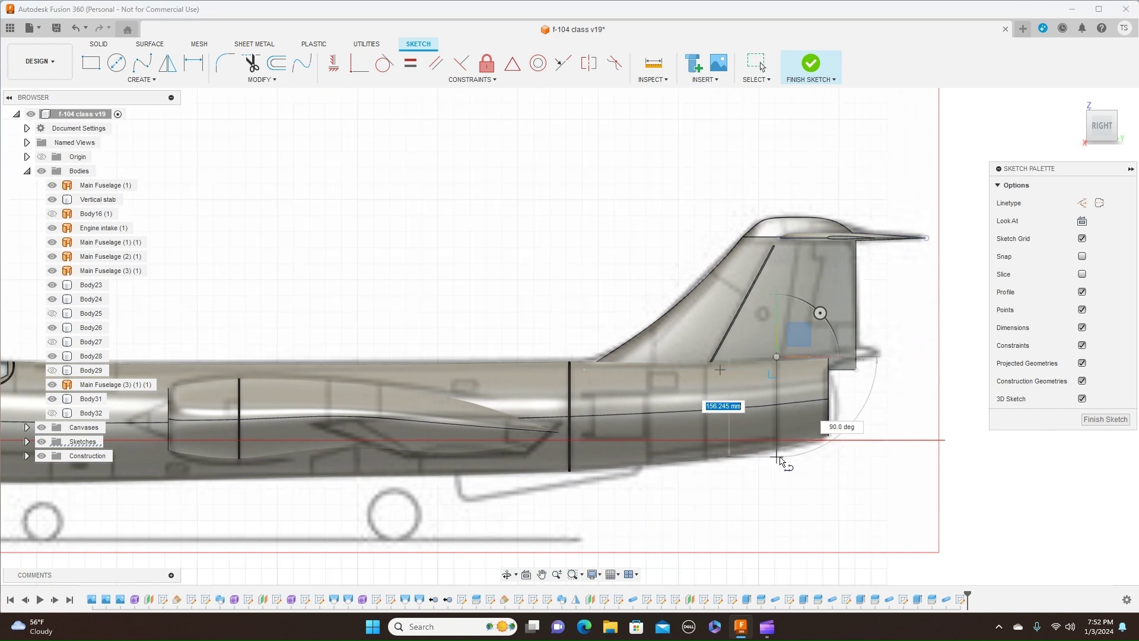
{"action": "right_click", "coordinate": [776, 457]}
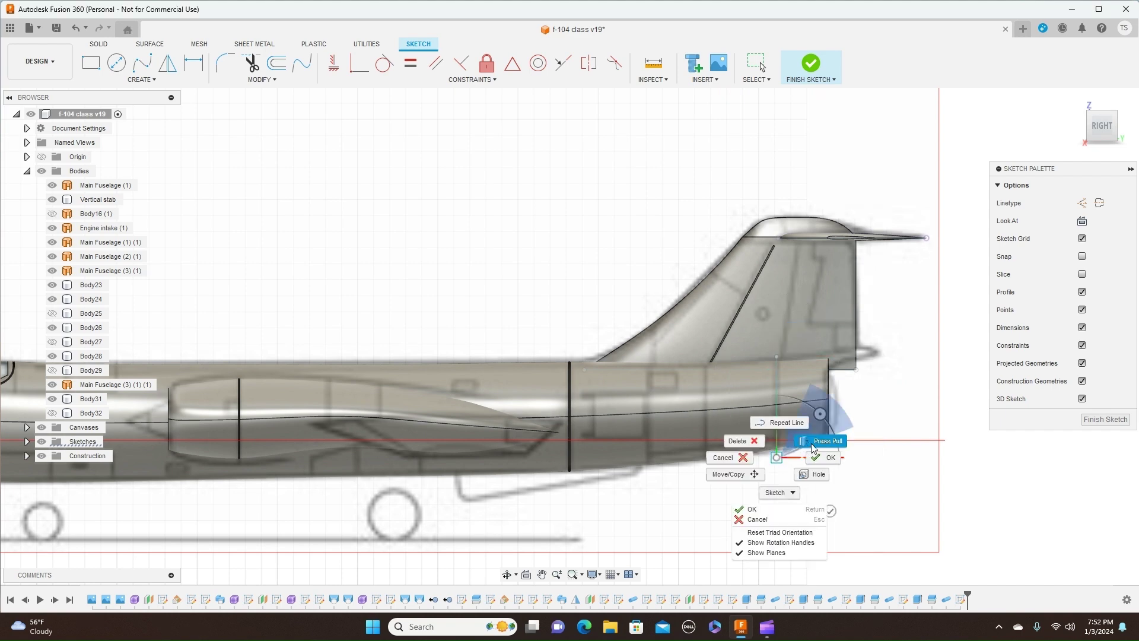
{"action": "left_click", "coordinate": [823, 458]}
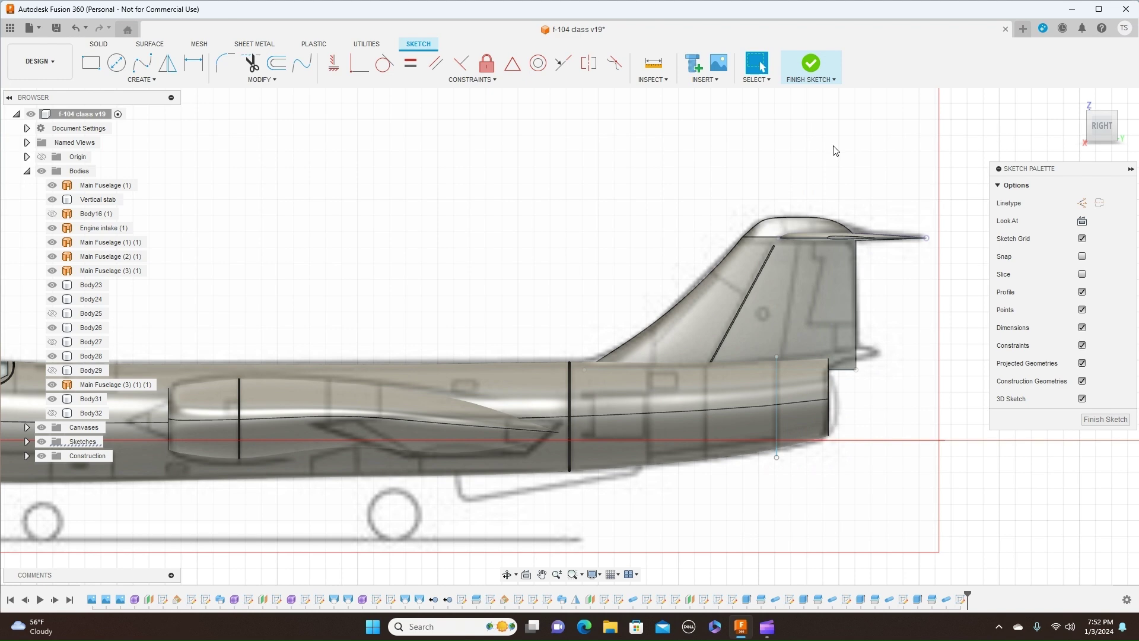
- Thin-extrude the vertical line 125 mm to one side as a new body with 1 mm wall thickness
{"action": "key", "text": "e"}
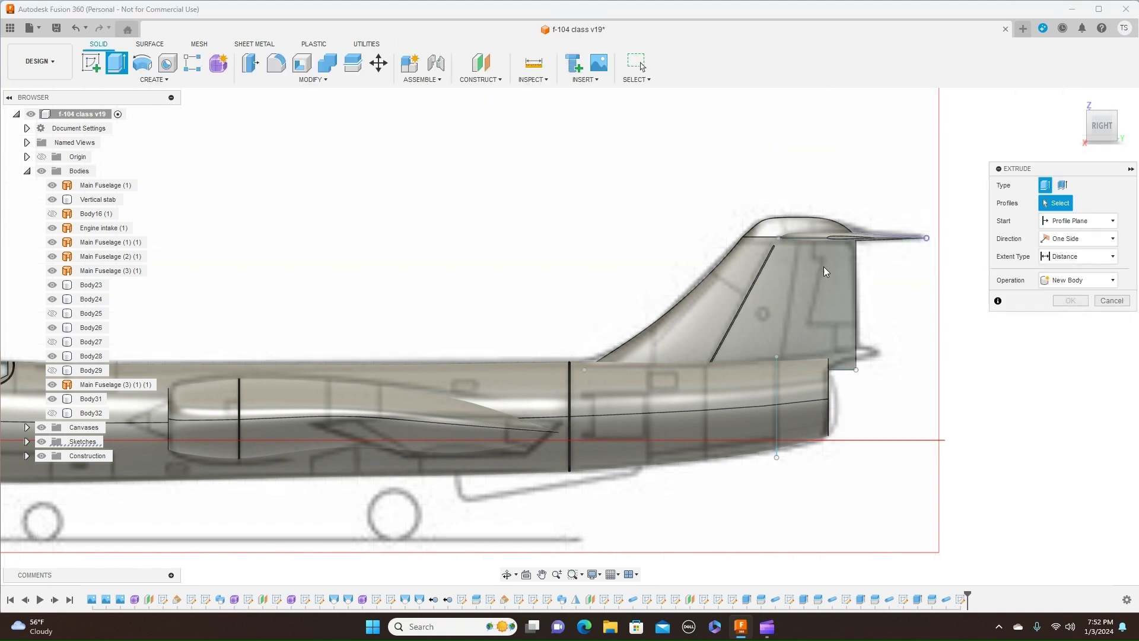
{"action": "left_click", "coordinate": [1063, 187]}
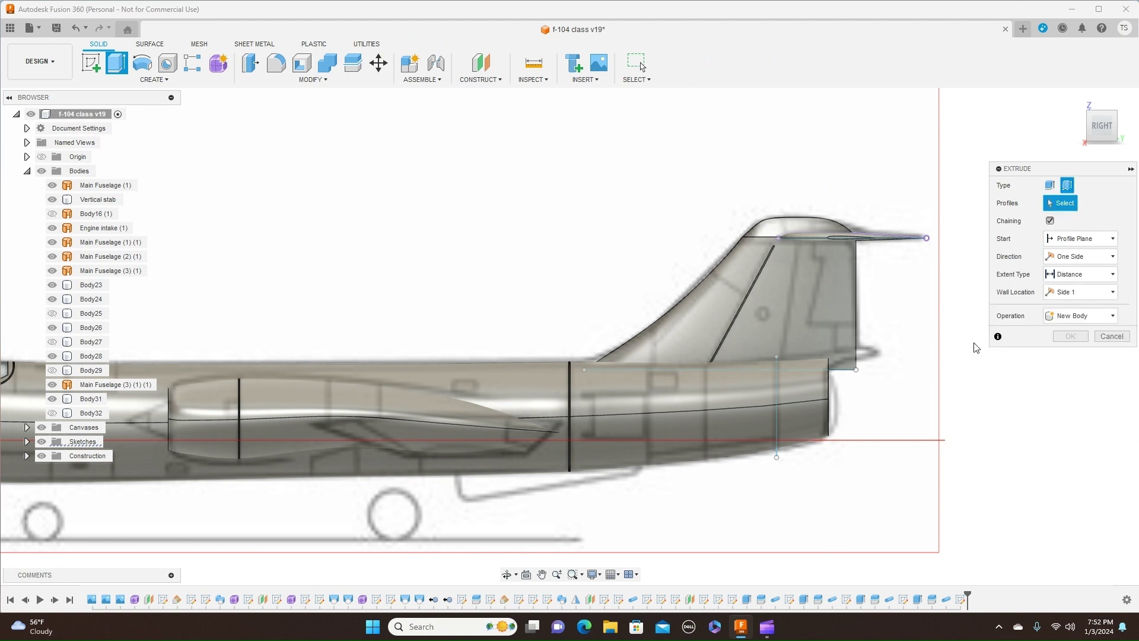
{"action": "left_click", "coordinate": [776, 394]}
{"action": "left_click_drag", "start_coordinate": [1112, 126], "coordinate": [1099, 127]}
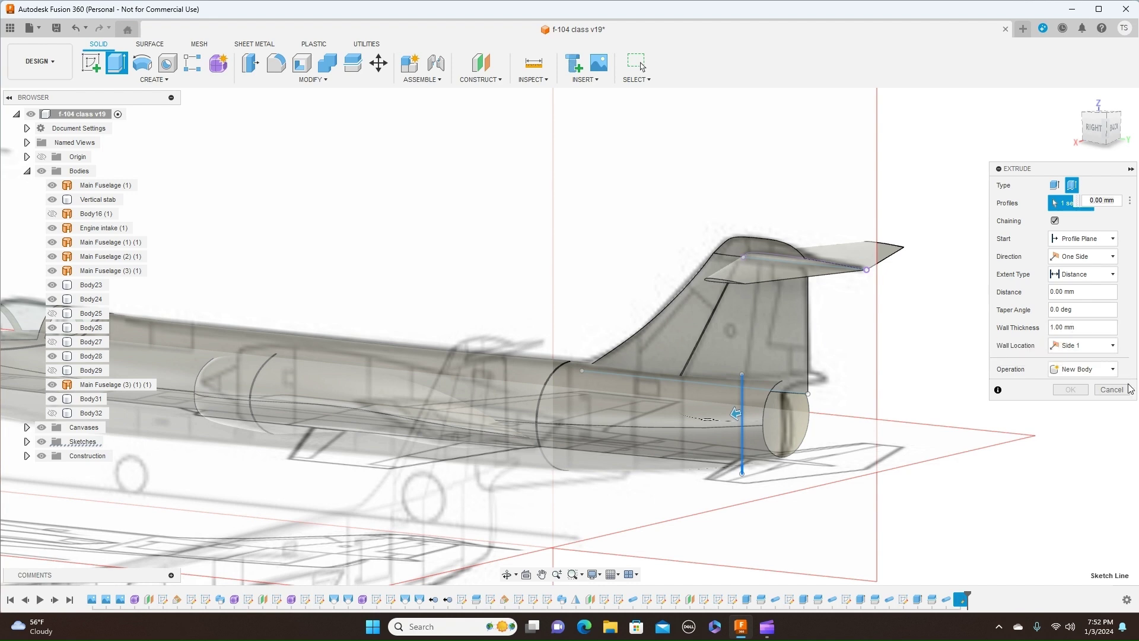
{"action": "left_click", "coordinate": [1114, 128]}
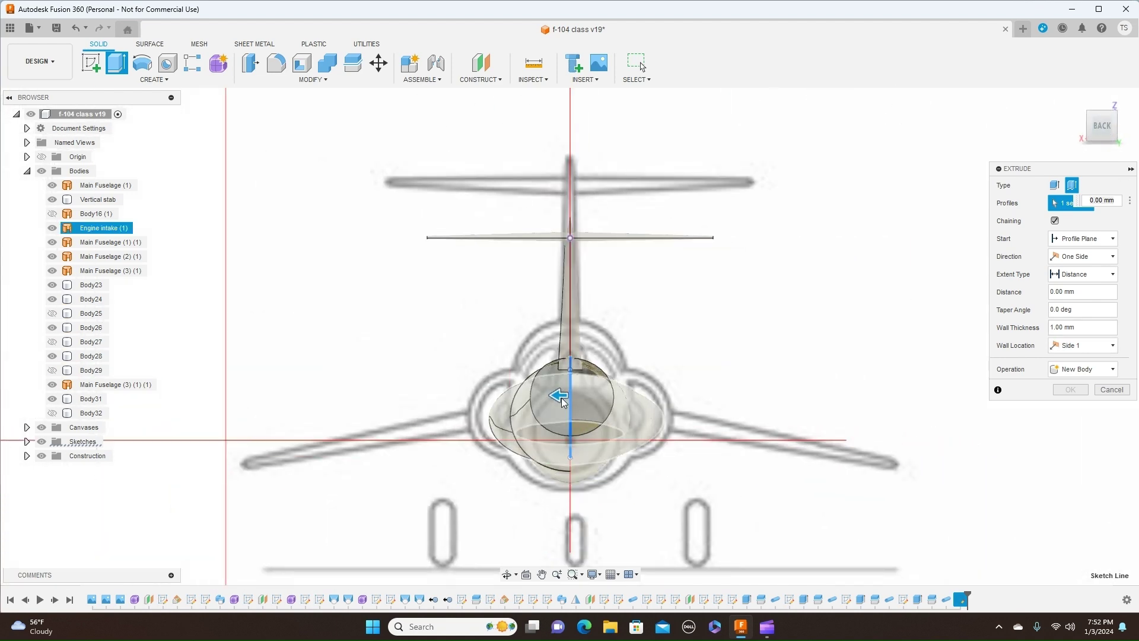
{"action": "left_click_drag", "start_coordinate": [557, 396], "coordinate": [478, 397]}
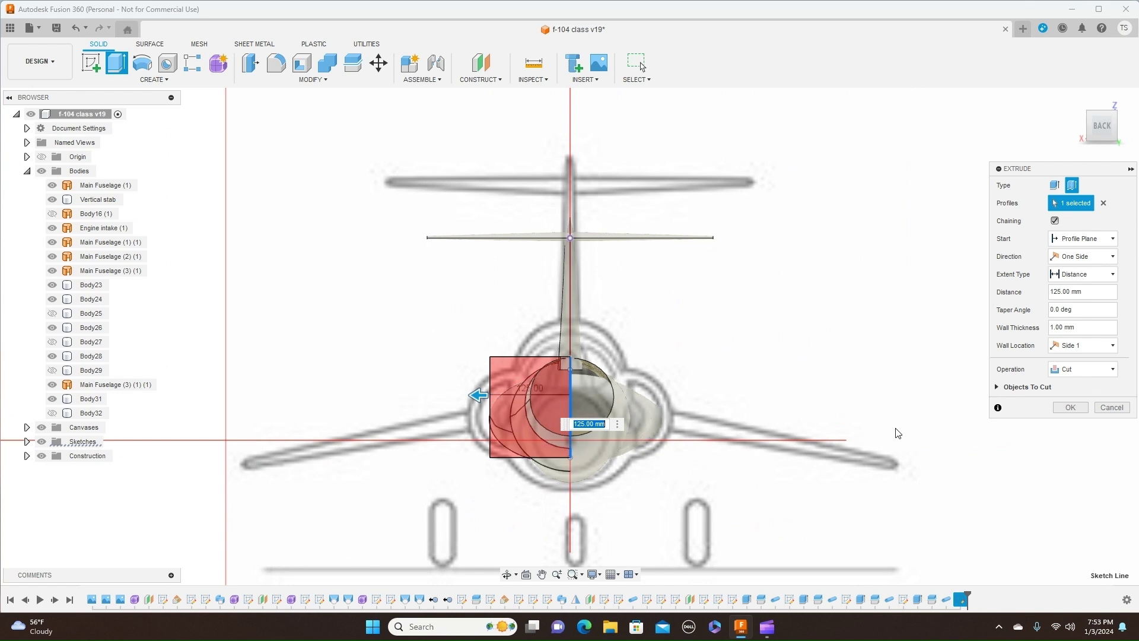
{"action": "left_click", "coordinate": [1095, 368]}
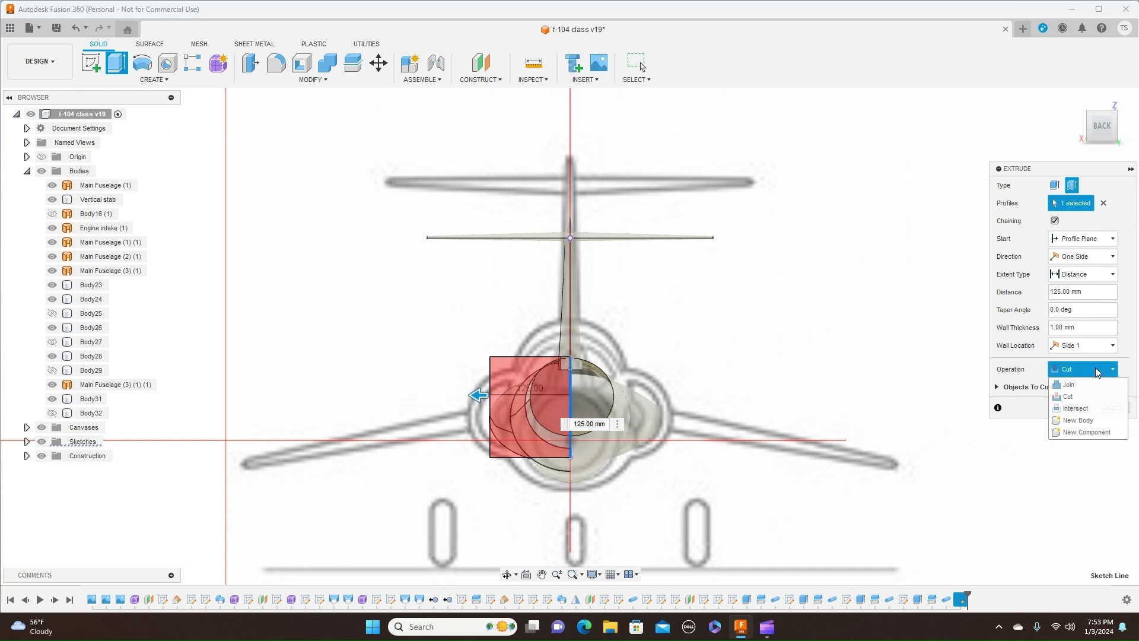
{"action": "left_click", "coordinate": [1102, 420]}
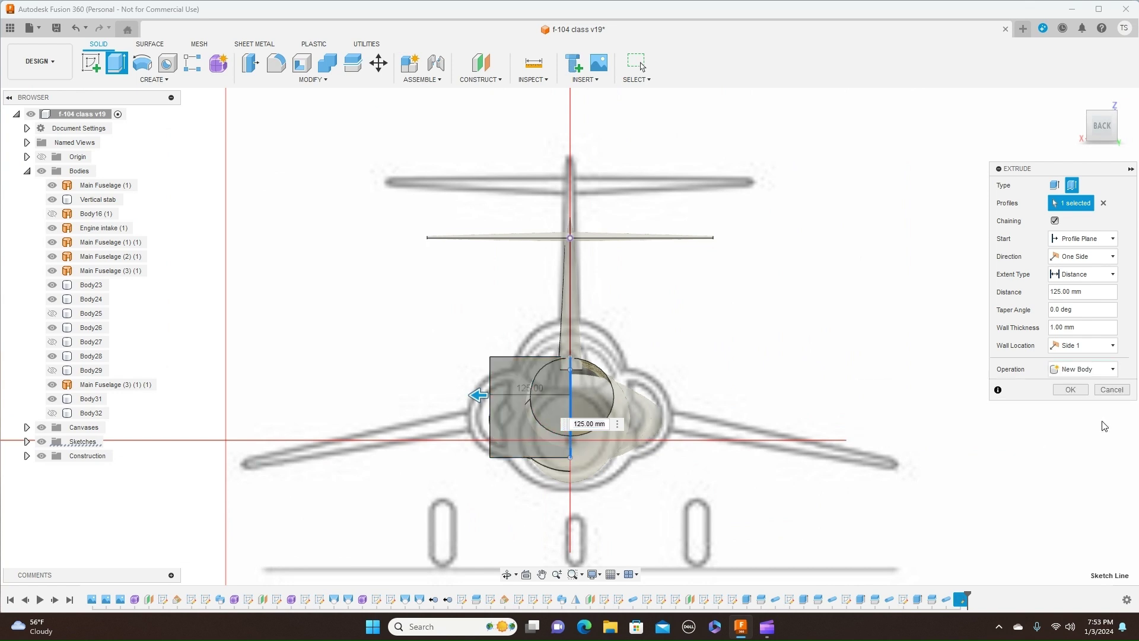
{"action": "left_click", "coordinate": [1075, 389]}
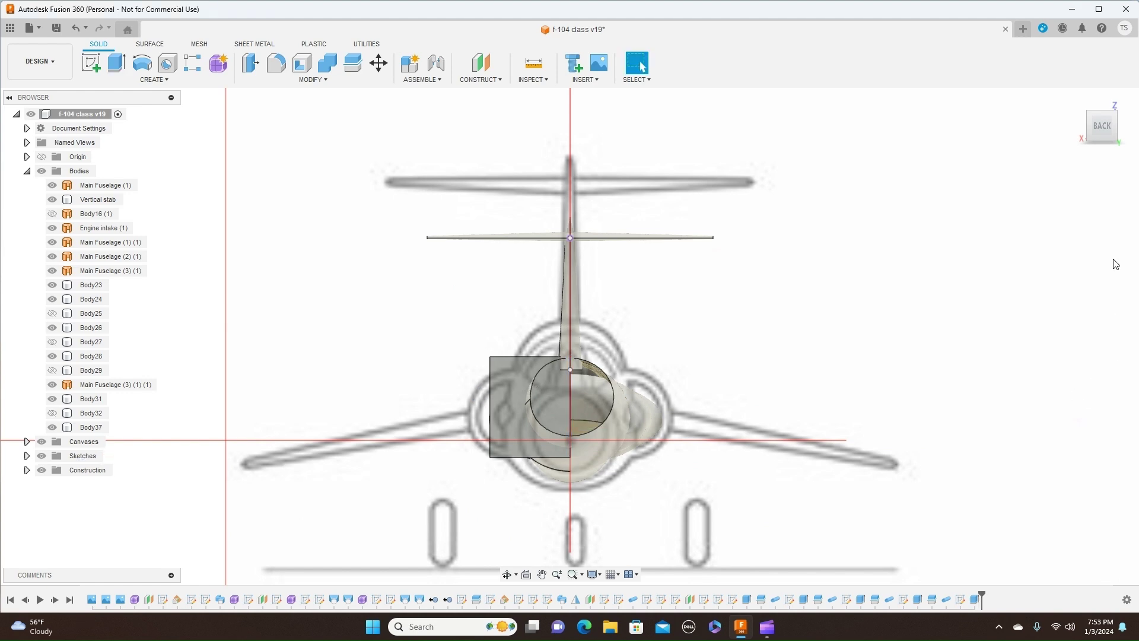
- Hide the vertical stabilizer and the reference canvases to expose the thin plate crossing the rear fuselage
{"action": "left_click_drag", "start_coordinate": [1088, 124], "coordinate": [1116, 122]}
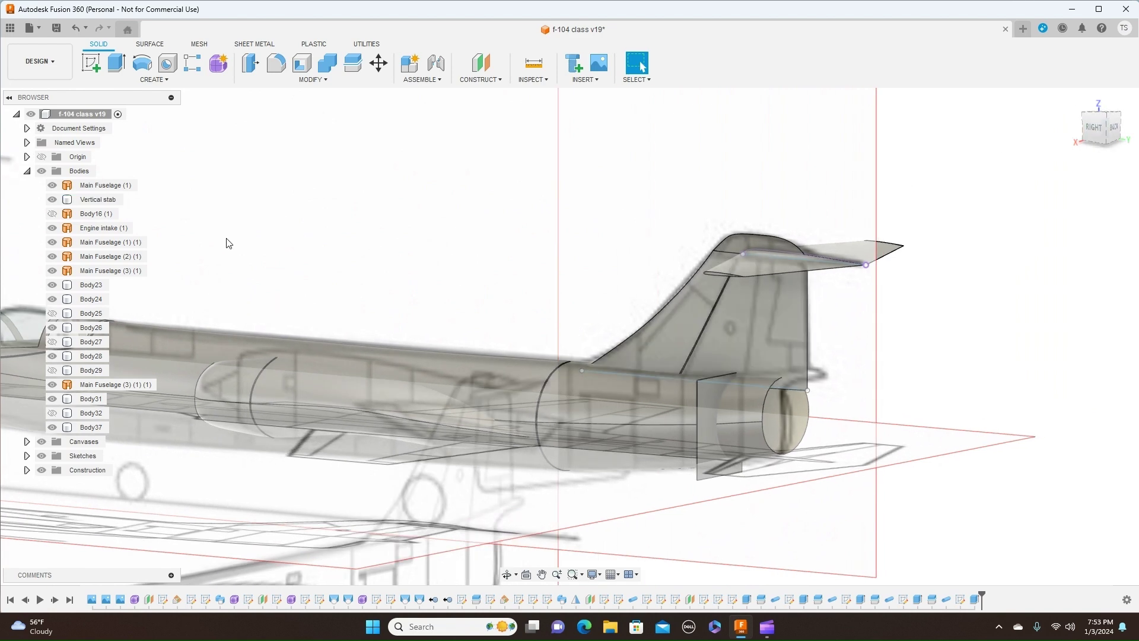
{"action": "left_click", "coordinate": [53, 200]}
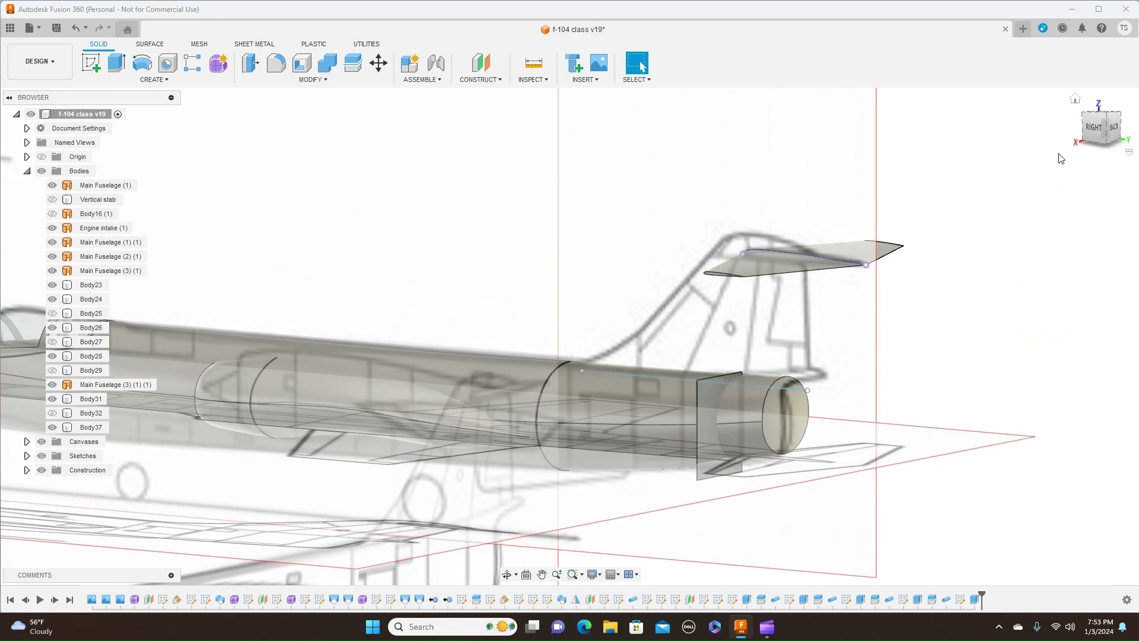
{"action": "mouse_move", "coordinate": [1107, 129]}
{"action": "left_mouse_down"}
{"action": "mouse_move", "coordinate": [1100, 122]}
{"action": "mouse_move", "coordinate": [1113, 131]}
{"action": "left_mouse_up"}
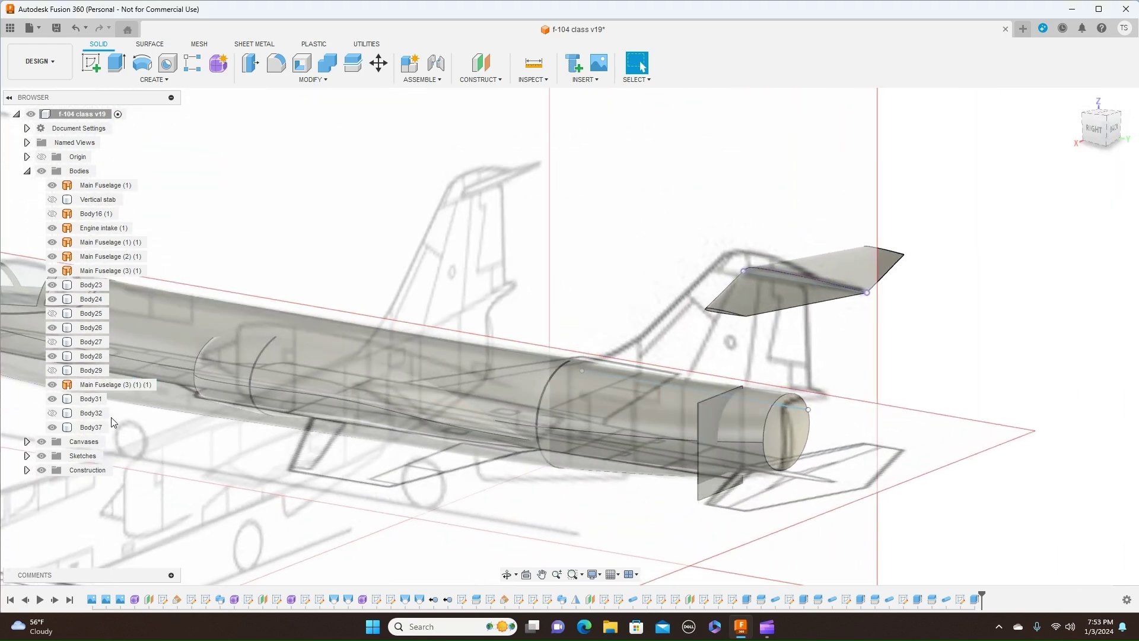
{"action": "left_click", "coordinate": [41, 441]}
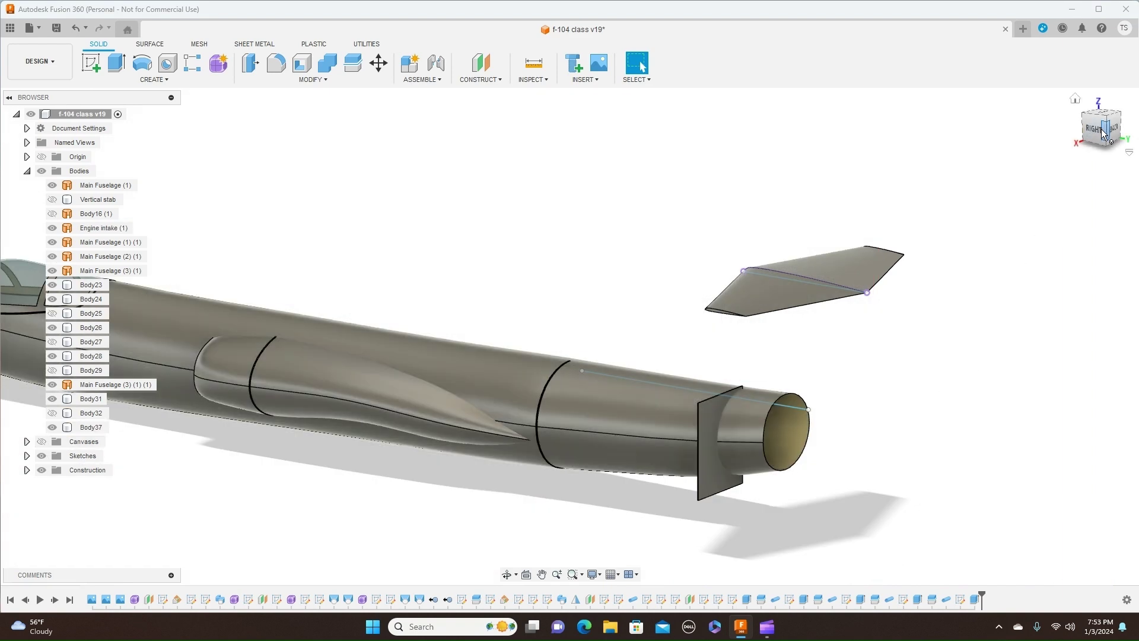
{"action": "left_click_drag", "start_coordinate": [1106, 131], "coordinate": [1098, 128]}
{"action": "middle_click_drag", "start_coordinate": [570, 337], "coordinate": [617, 189], "text": "shift"}
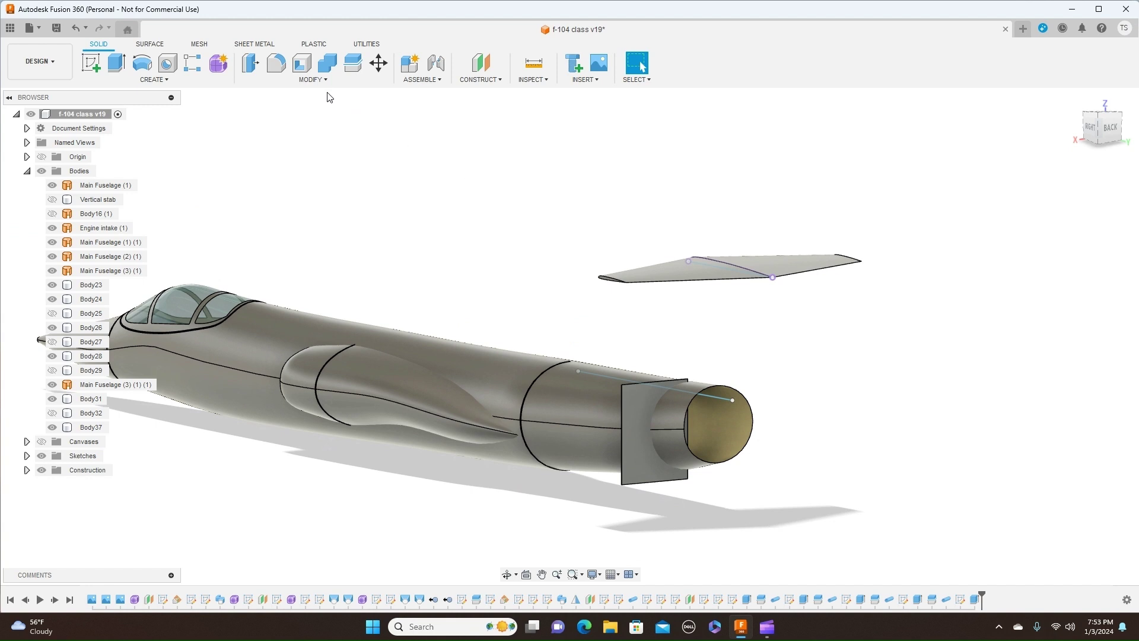
- Split the thin plate body using the rear fuselage surface as the splitting tool
{"action": "left_click", "coordinate": [313, 80]}
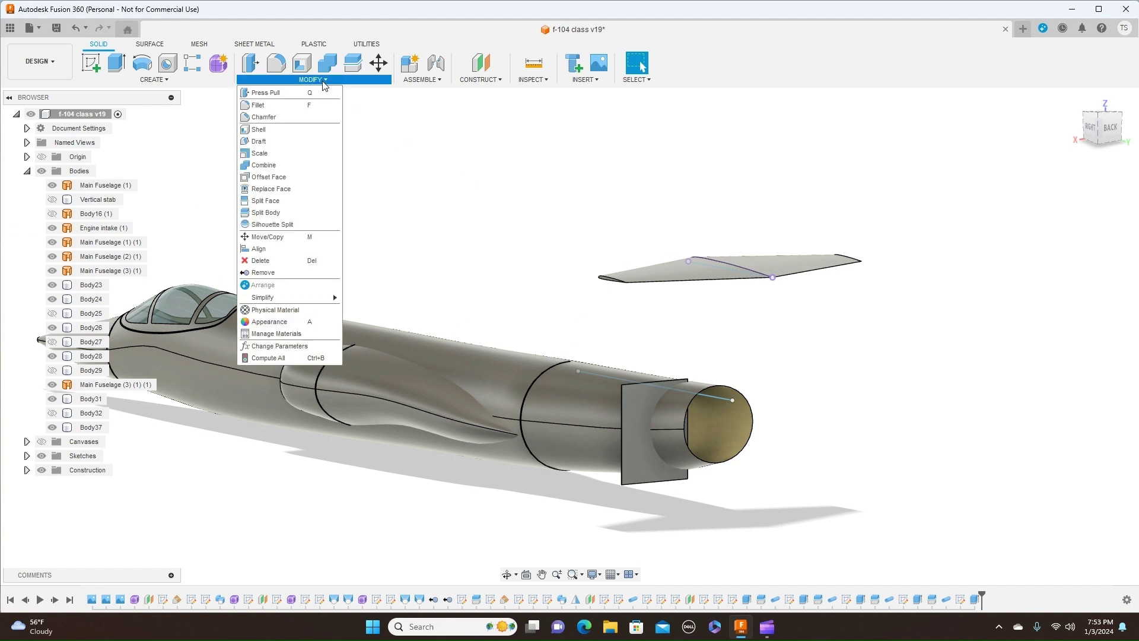
{"action": "left_click", "coordinate": [275, 213]}
{"action": "left_click", "coordinate": [638, 415]}
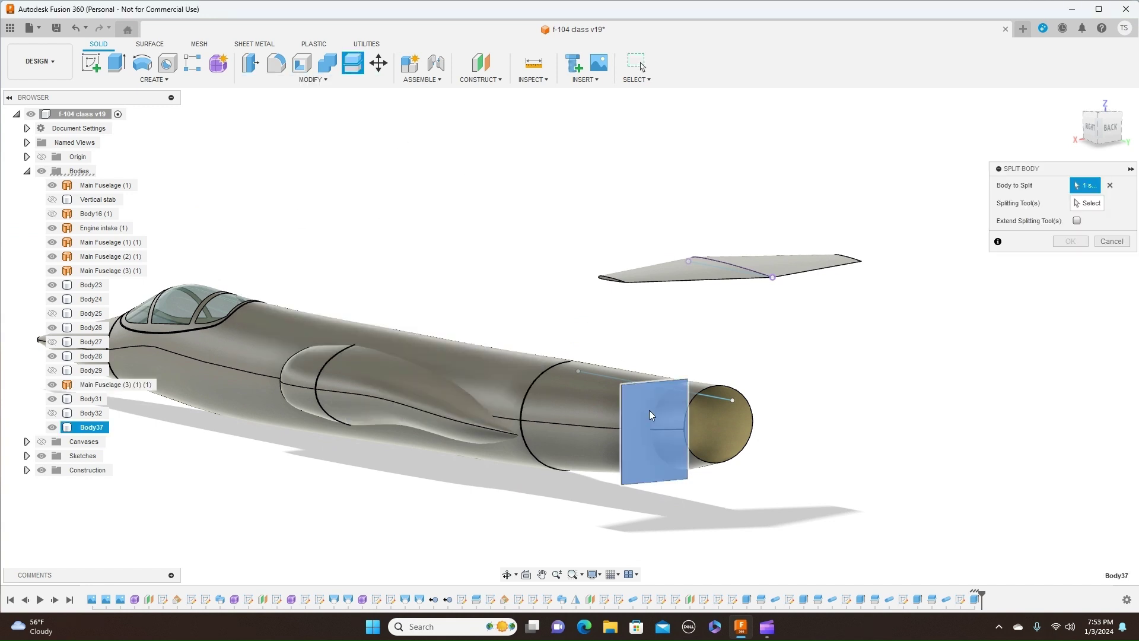
{"action": "middle_click_drag", "start_coordinate": [570, 336], "coordinate": [439, 336], "text": "shift"}
{"action": "left_click", "coordinate": [1095, 203]}
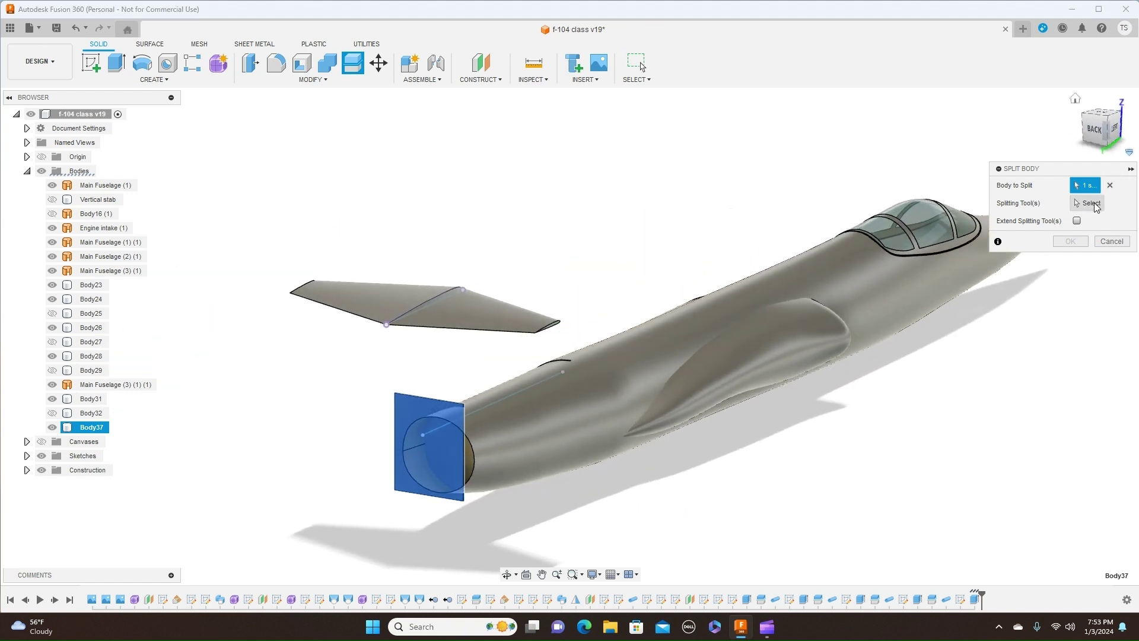
{"action": "left_click", "coordinate": [1094, 204]}
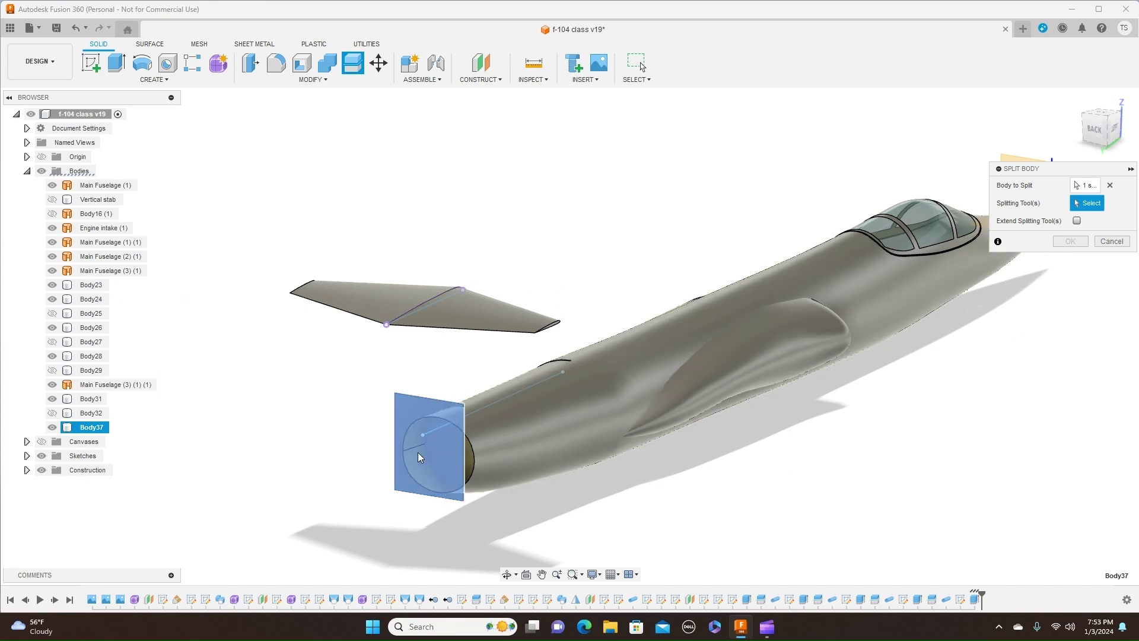
{"action": "scroll", "coordinate": [411, 452], "scroll_direction": "up", "scroll_amount": 3}
{"action": "scroll", "coordinate": [411, 452], "scroll_direction": "up", "scroll_amount": 2}
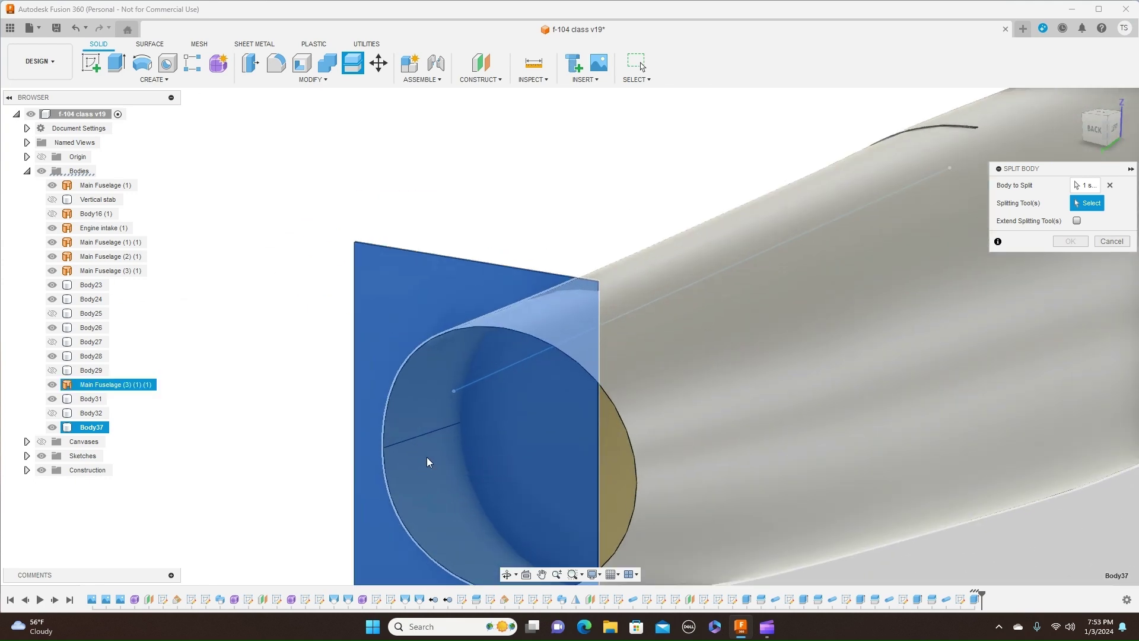
{"action": "left_click", "coordinate": [430, 463]}
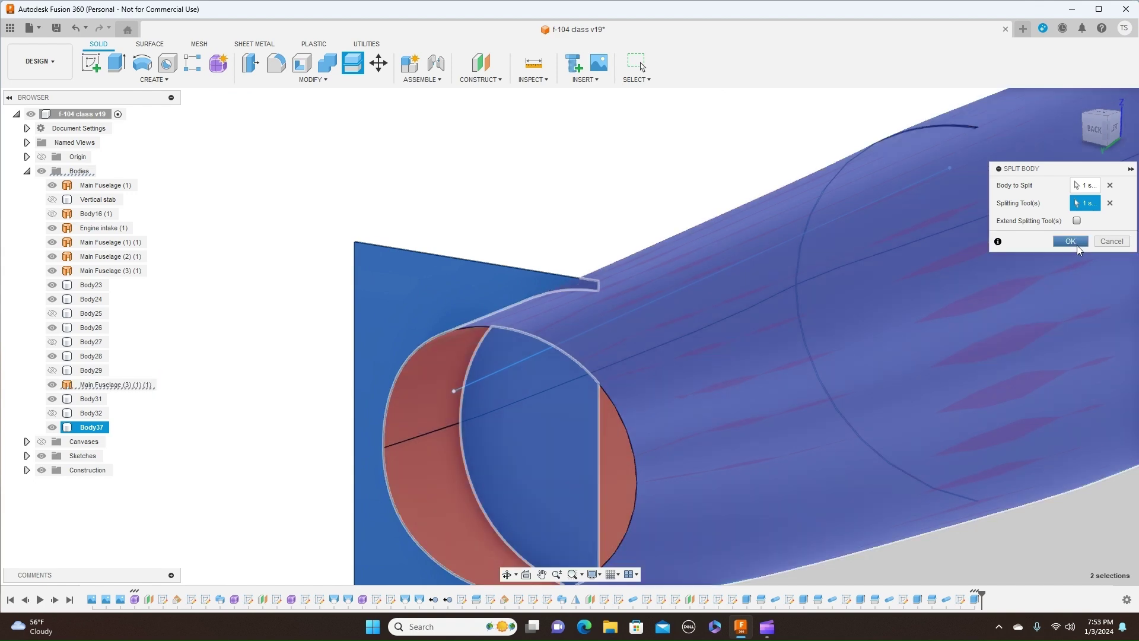
{"action": "left_click", "coordinate": [1077, 241]}
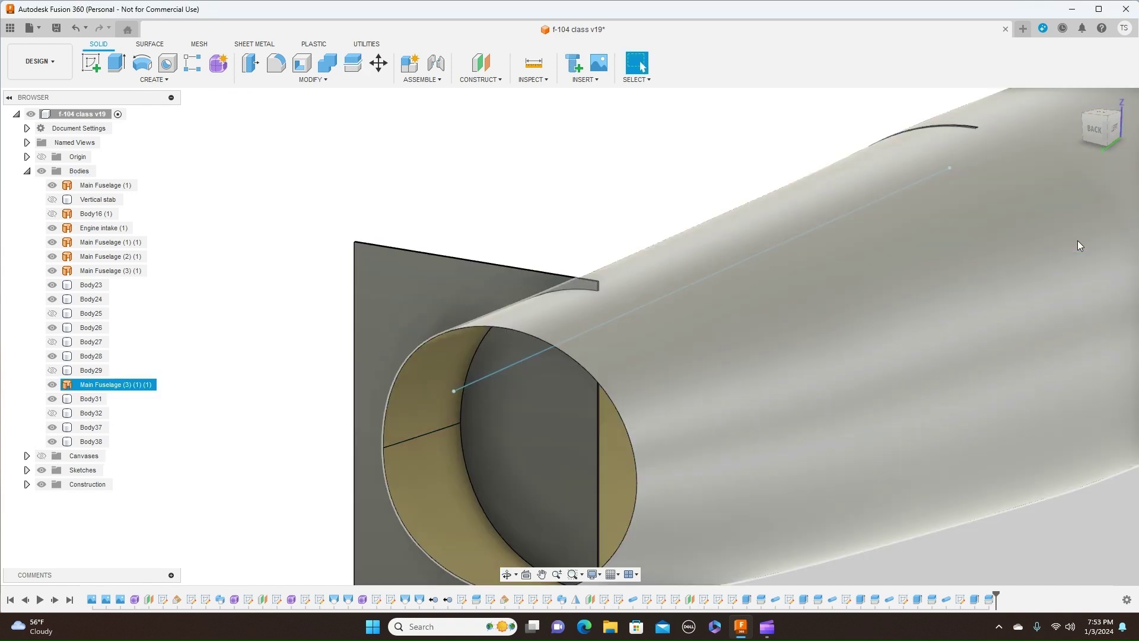
- Examine the split plate on the rear fuselage from the back and from the side
{"action": "left_click", "coordinate": [1095, 130]}
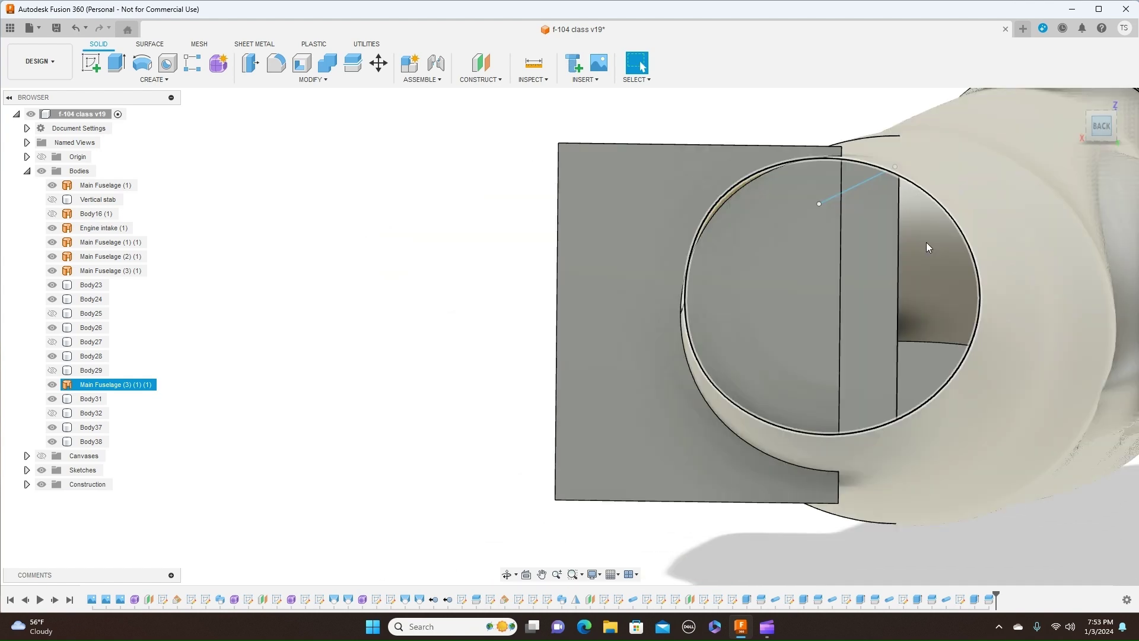
{"action": "left_click", "coordinate": [862, 231]}
{"action": "left_click", "coordinate": [611, 271]}
{"action": "scroll", "coordinate": [609, 273], "scroll_direction": "down", "scroll_amount": 1}
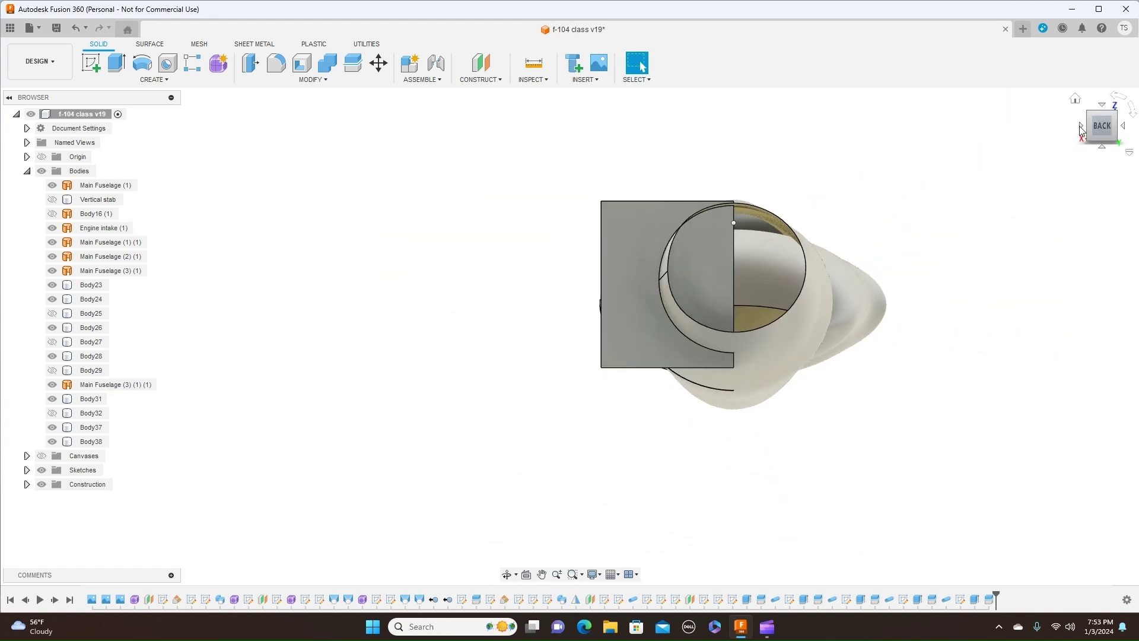
{"action": "left_click", "coordinate": [1082, 129]}
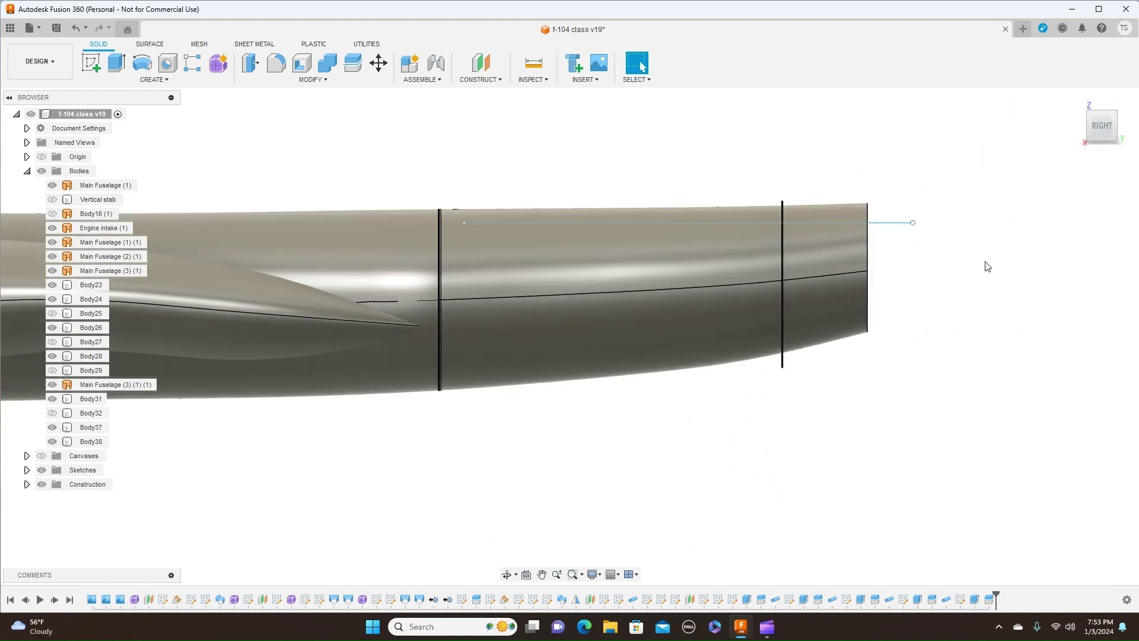
{"action": "scroll", "coordinate": [914, 276], "scroll_direction": "down", "scroll_amount": 3}
{"action": "left_click", "coordinate": [870, 277]}
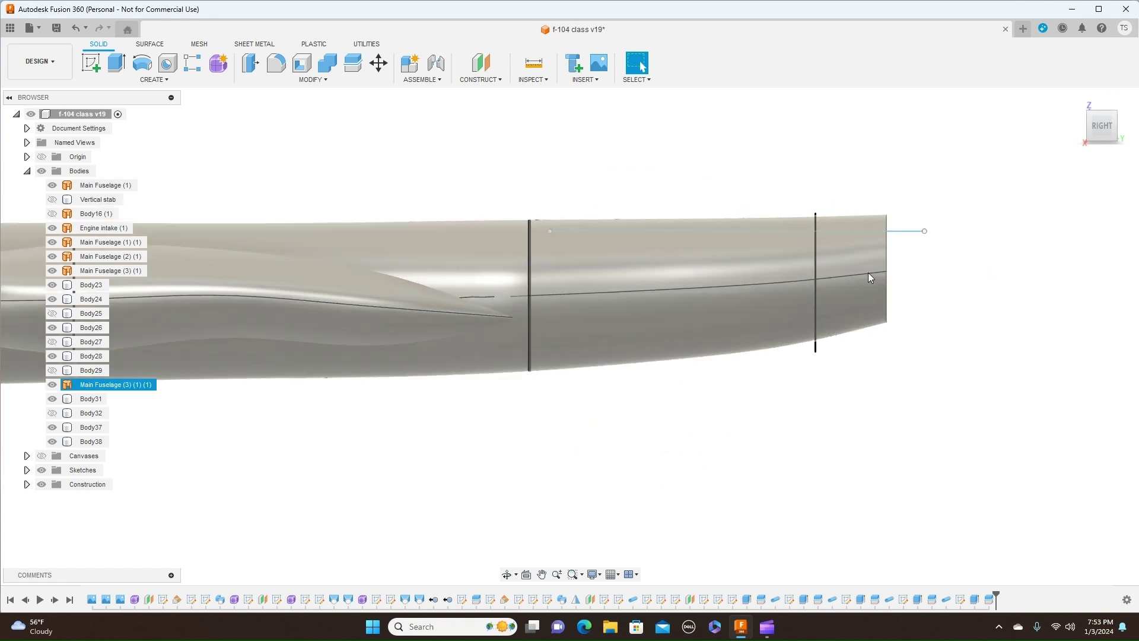
{"action": "scroll", "coordinate": [991, 318], "scroll_direction": "down", "scroll_amount": 3}
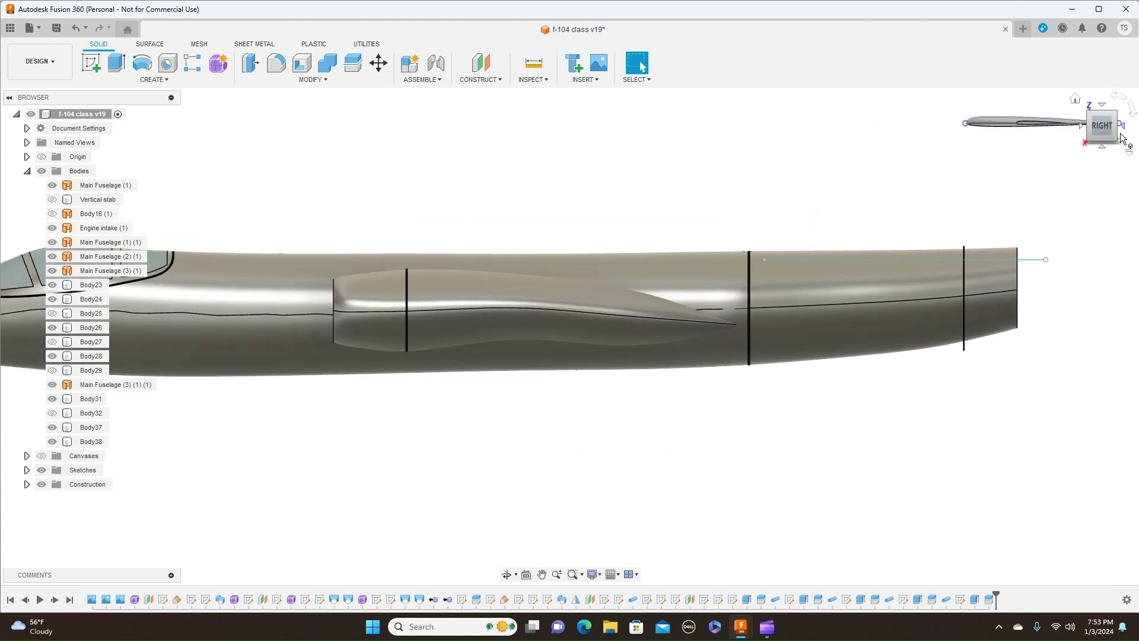
- Hide the plate piece outside the fuselage, leaving the inner piece shown, and view its thin edge on the surface
{"action": "left_click", "coordinate": [1119, 140]}
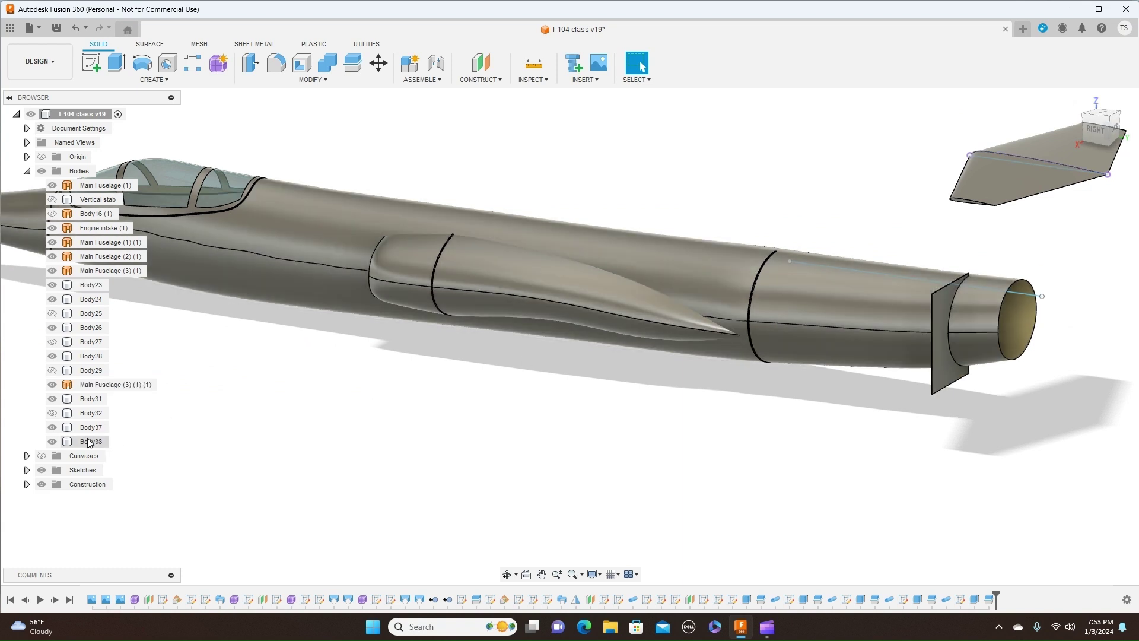
{"action": "left_click", "coordinate": [52, 442]}
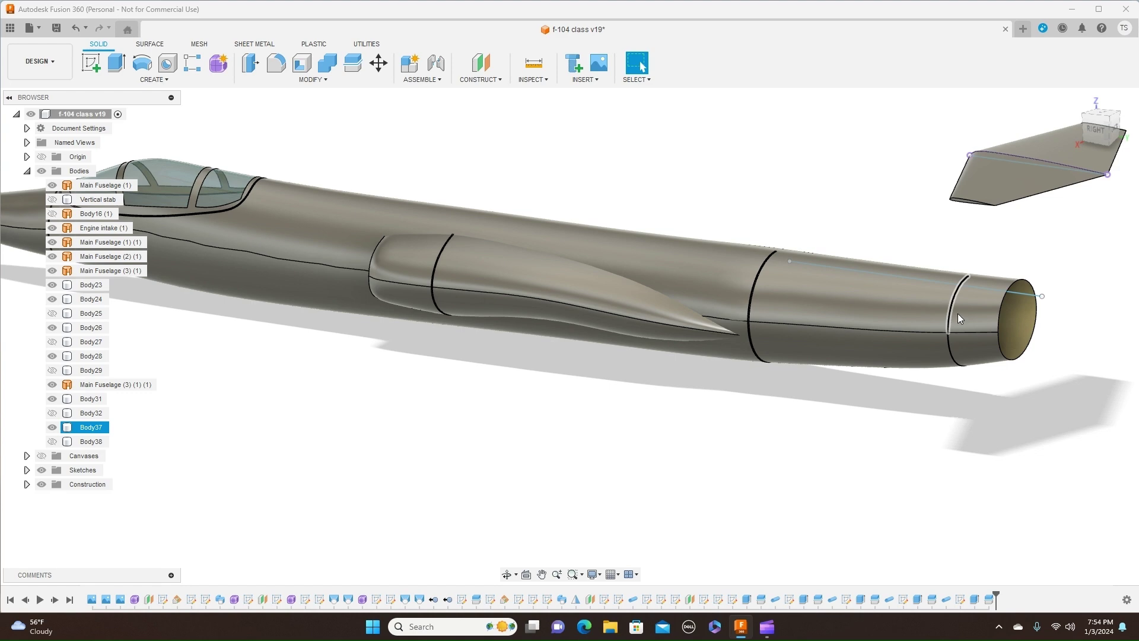
{"action": "mouse_move", "coordinate": [1108, 125]}
{"action": "left_mouse_down"}
{"action": "mouse_move", "coordinate": [955, 131]}
{"action": "mouse_move", "coordinate": [1108, 128]}
{"action": "left_mouse_up"}
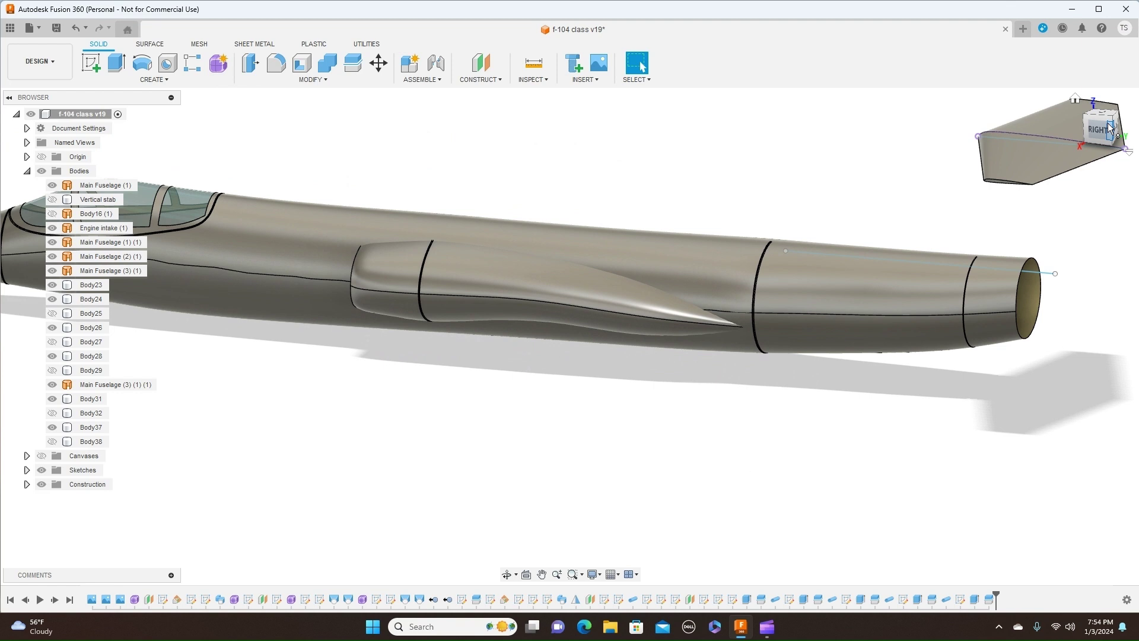
{"action": "left_click", "coordinate": [1108, 127]}
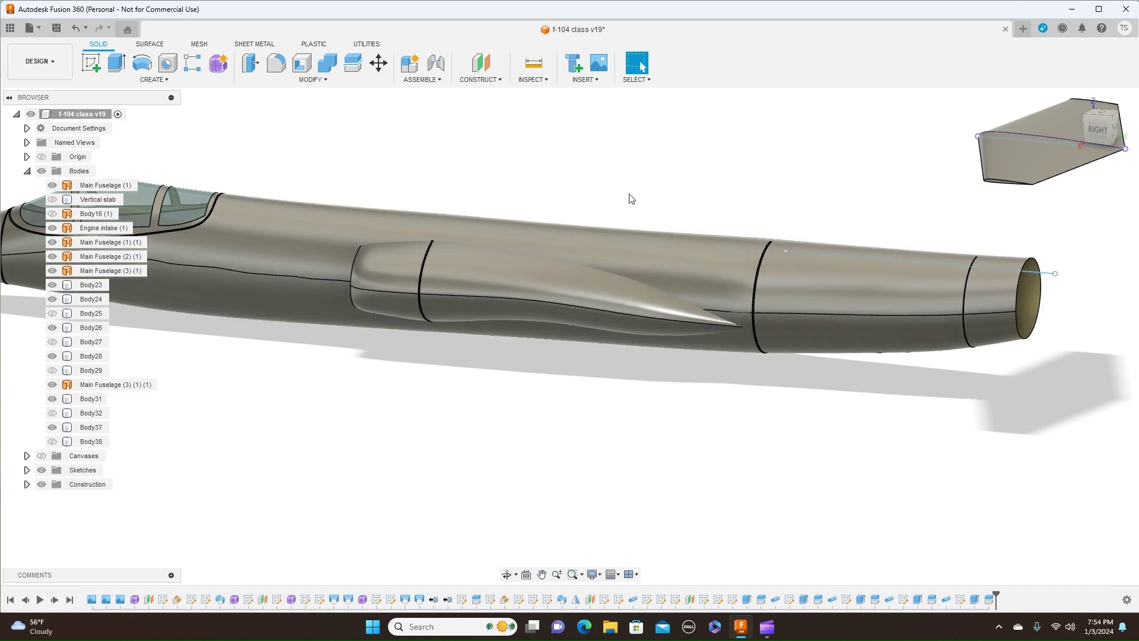
- Start a circular pipe with a 0.50 mm section along the inner plate's curved edge on the rear fuselage surface
{"action": "left_click", "coordinate": [168, 80]}
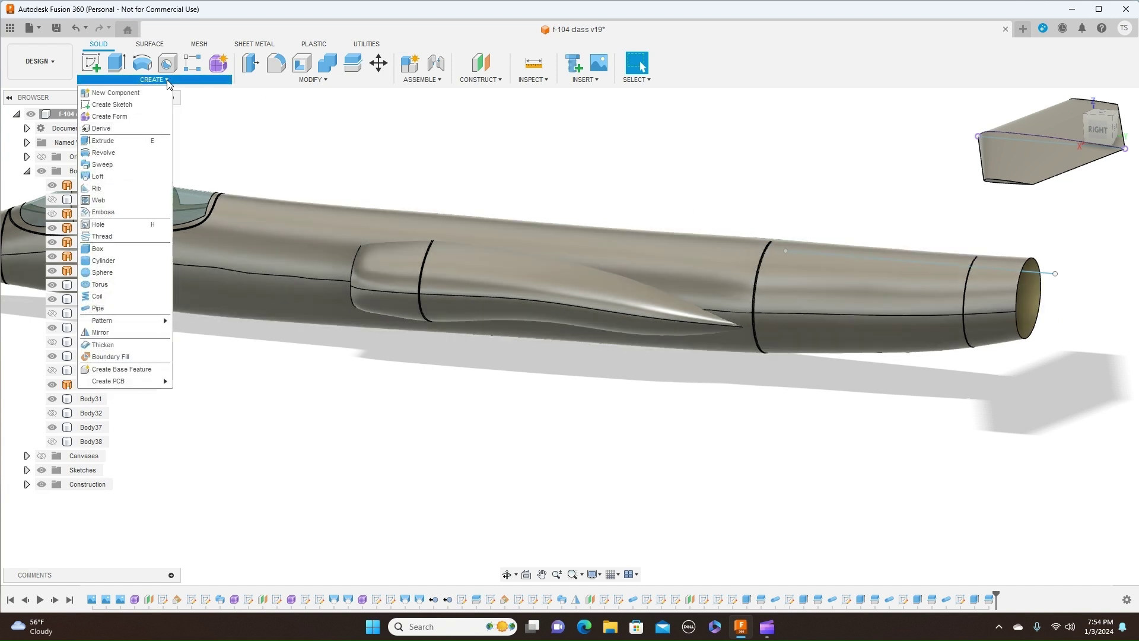
{"action": "left_click", "coordinate": [122, 308]}
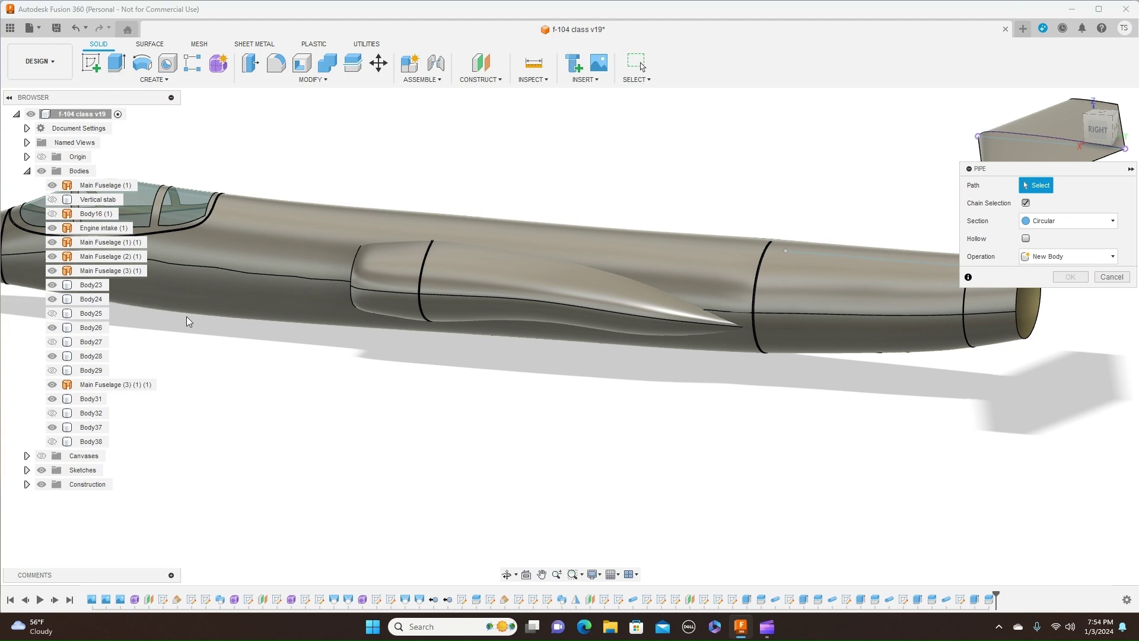
{"action": "scroll", "coordinate": [482, 377], "scroll_direction": "up", "scroll_amount": 2}
{"action": "middle_click_drag", "start_coordinate": [865, 417], "coordinate": [504, 420]}
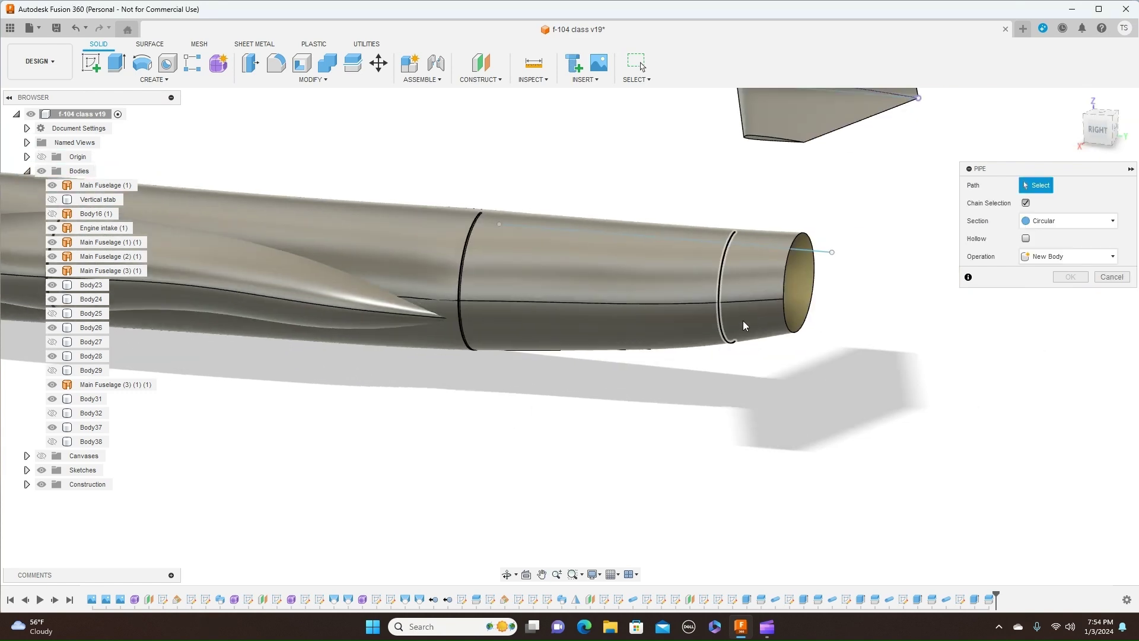
{"action": "scroll", "coordinate": [725, 268], "scroll_direction": "up", "scroll_amount": 5}
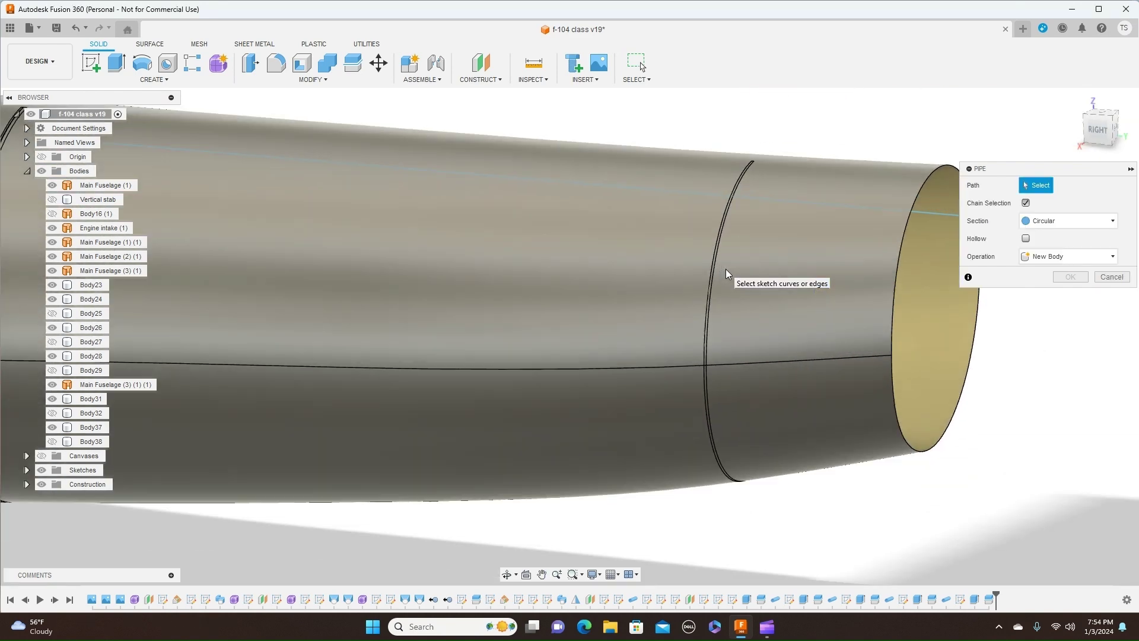
{"action": "scroll", "coordinate": [712, 282], "scroll_direction": "up", "scroll_amount": 2}
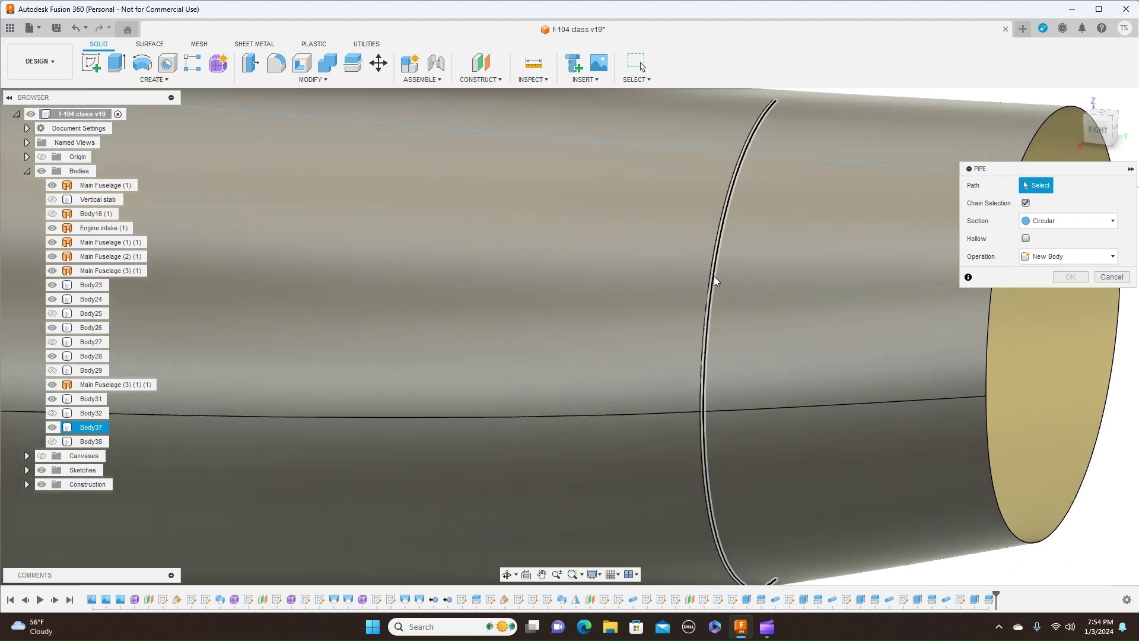
{"action": "left_click", "coordinate": [712, 282]}
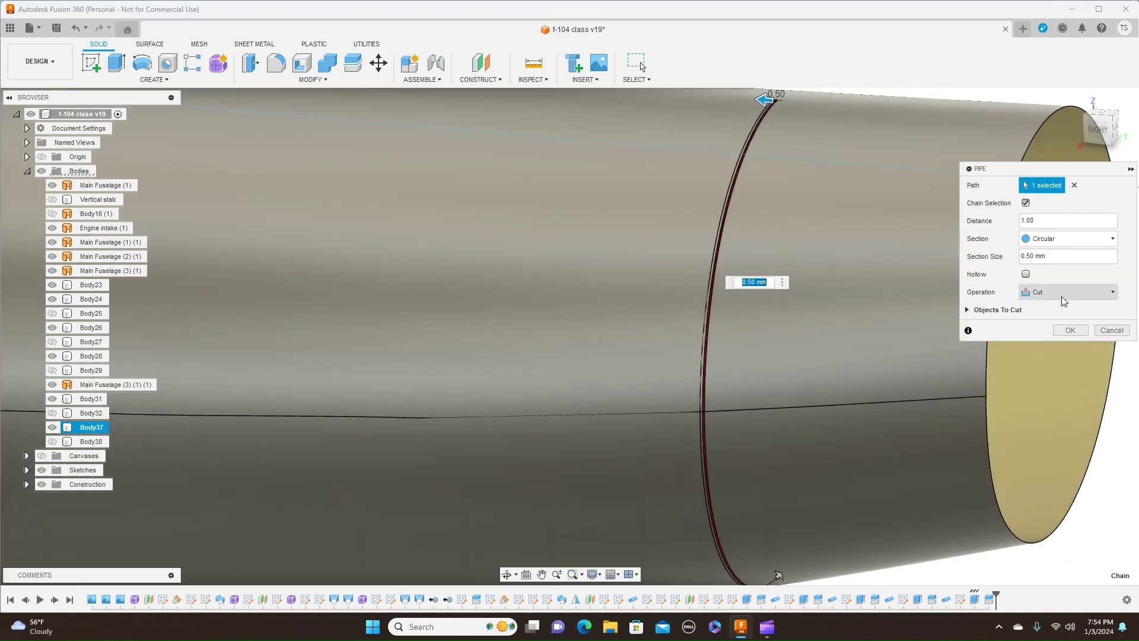
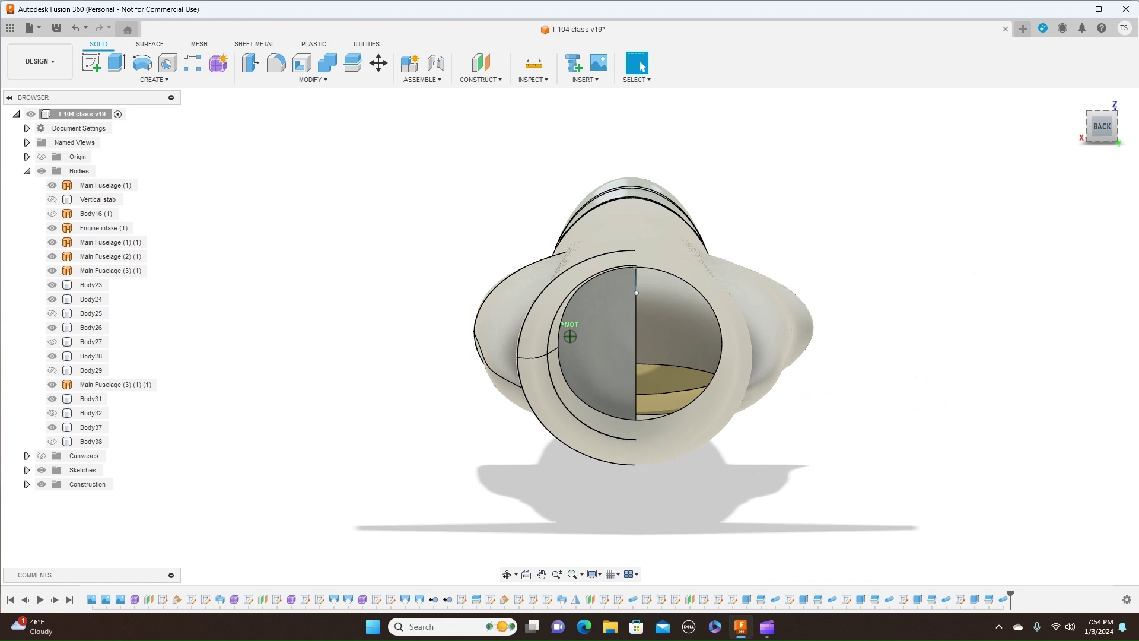
- Hide the inner plate piece Body37 at the rear fuselage so only its panel line is left on the surface
{"action": "middle_click_drag", "start_coordinate": [569, 337], "coordinate": [675, 403], "text": "shift"}
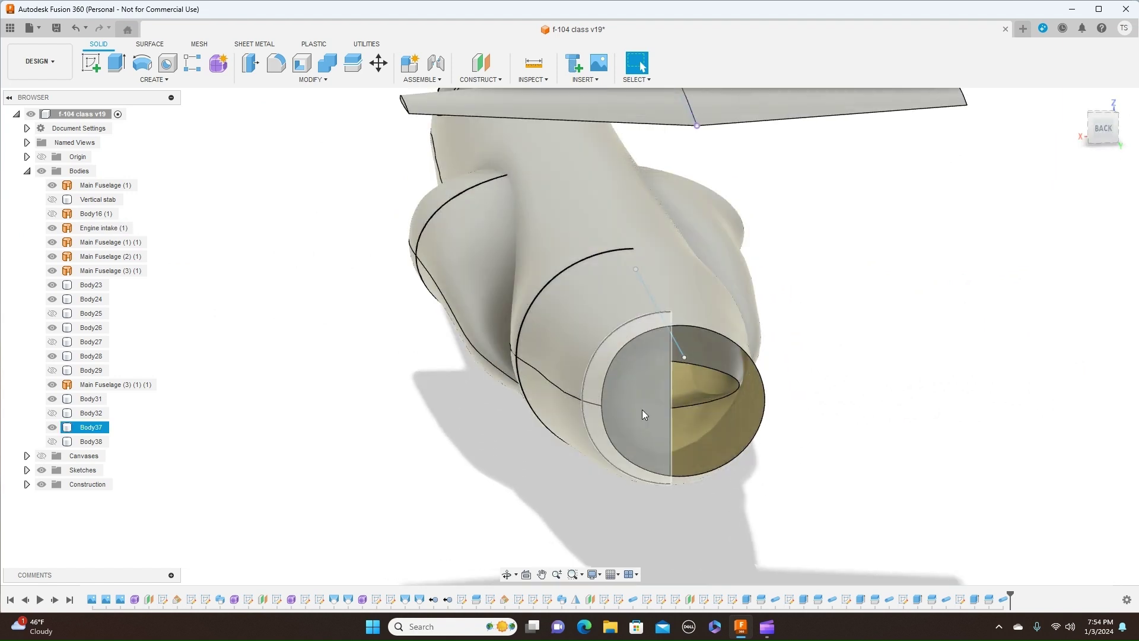
{"action": "left_click", "coordinate": [52, 427]}
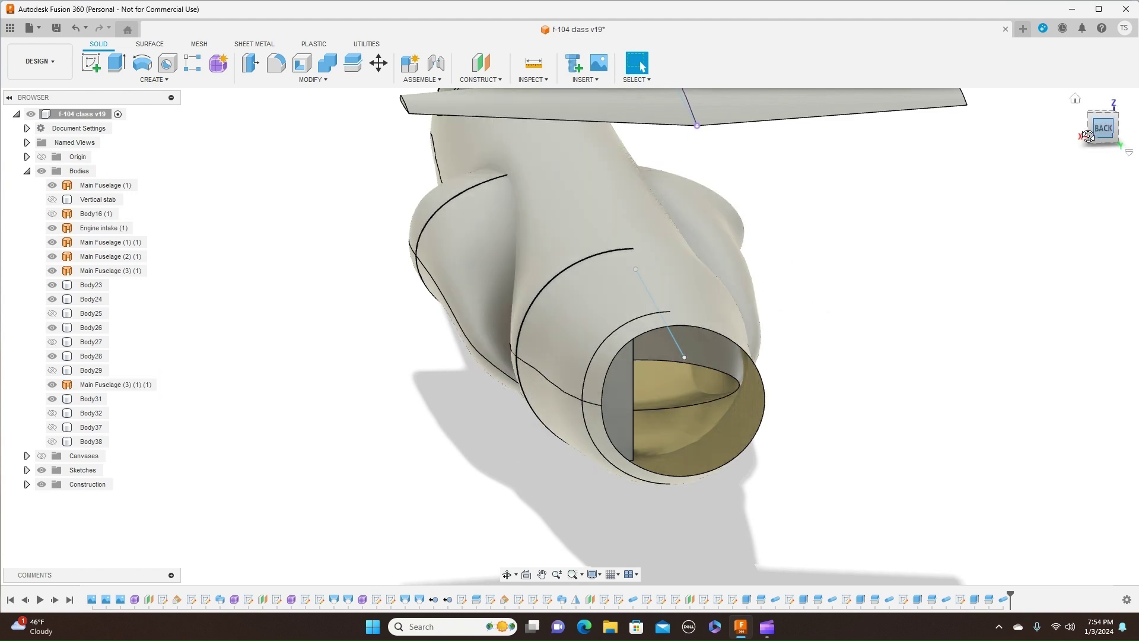
- Examine the panel lines around the rear fuselage from both sides and the back, including close up near the exhaust opening
{"action": "left_click_drag", "start_coordinate": [1102, 131], "coordinate": [1076, 119]}
{"action": "middle_click_drag", "start_coordinate": [569, 336], "coordinate": [736, 338], "text": "shift"}
{"action": "middle_click_drag", "start_coordinate": [889, 332], "coordinate": [750, 202], "text": "shift"}
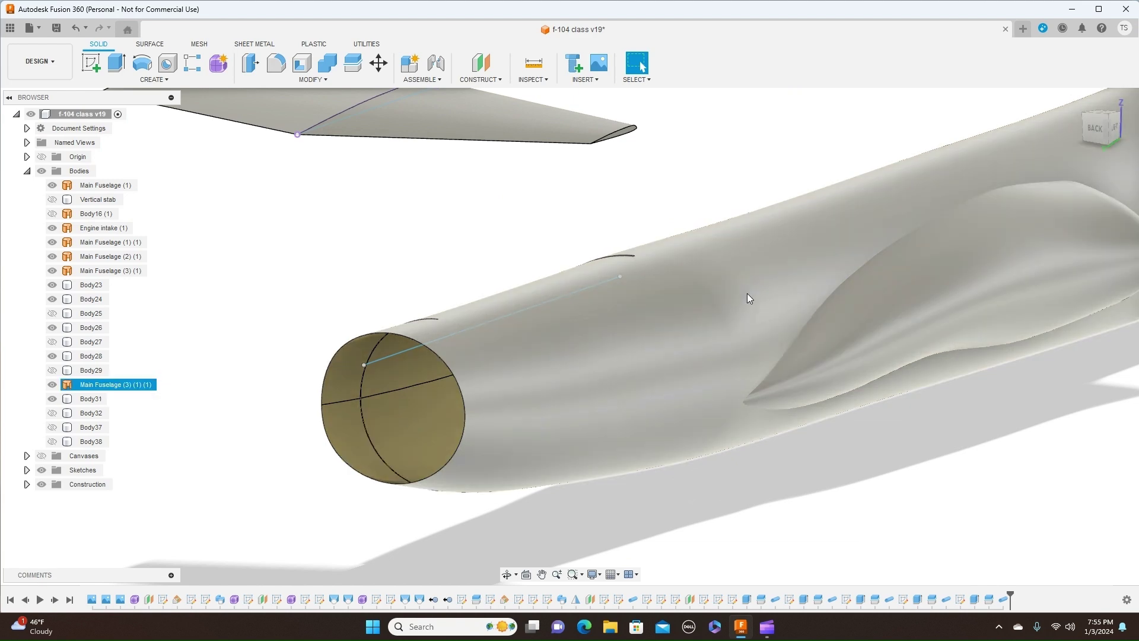
{"action": "left_click", "coordinate": [1046, 184]}
{"action": "key", "text": "v"}
{"action": "left_click", "coordinate": [1093, 129]}
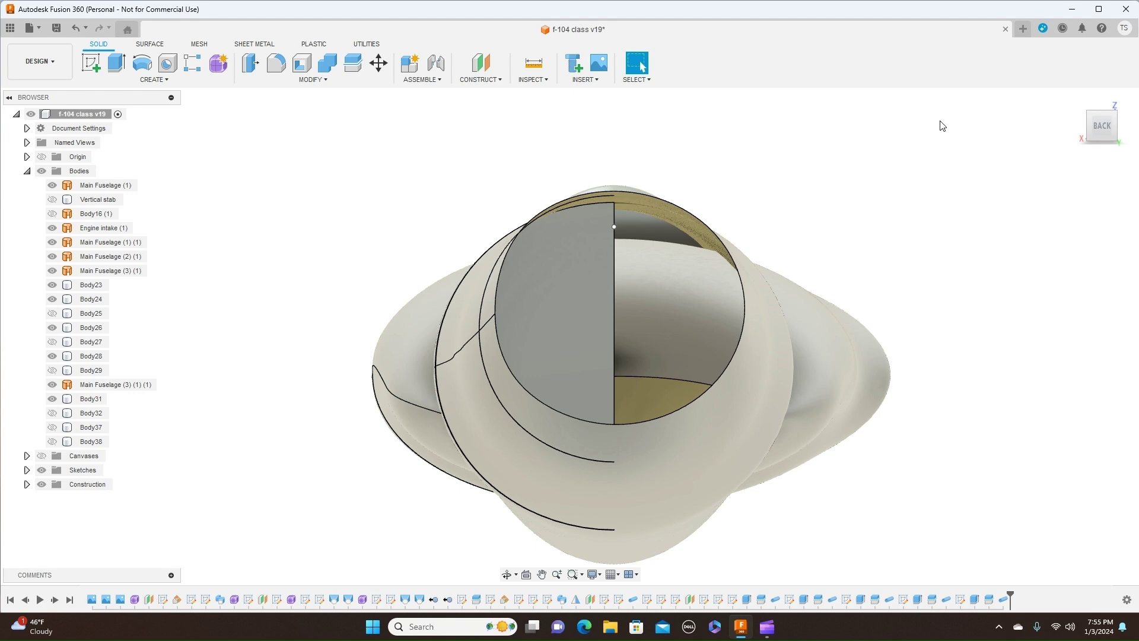
{"action": "left_click", "coordinate": [1090, 130]}
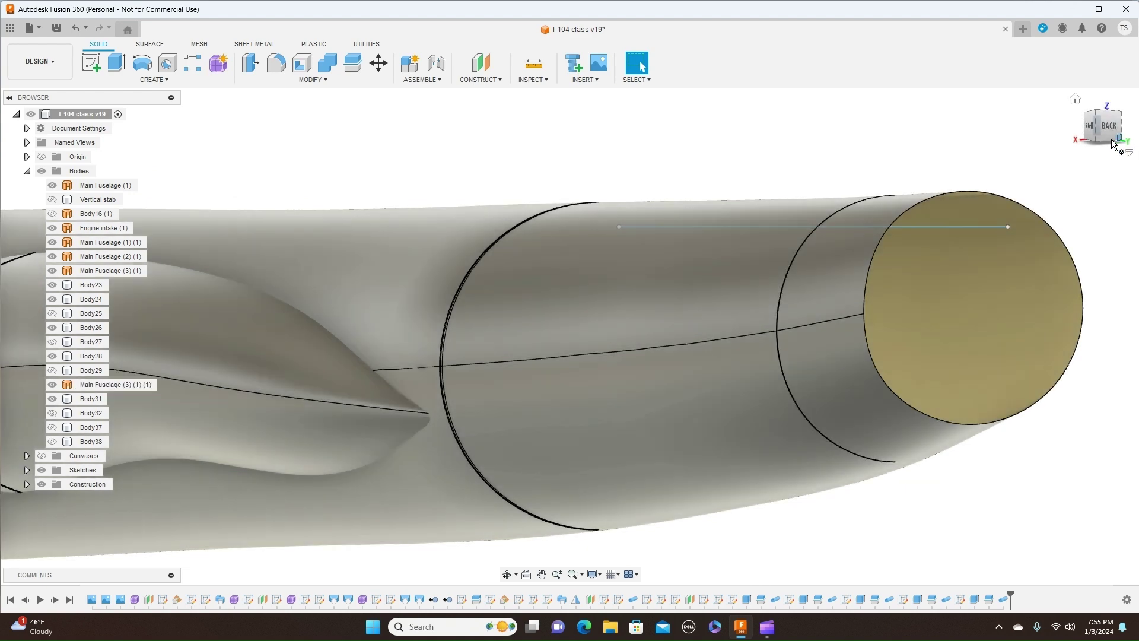
{"action": "left_click_drag", "start_coordinate": [1095, 130], "coordinate": [1071, 132]}
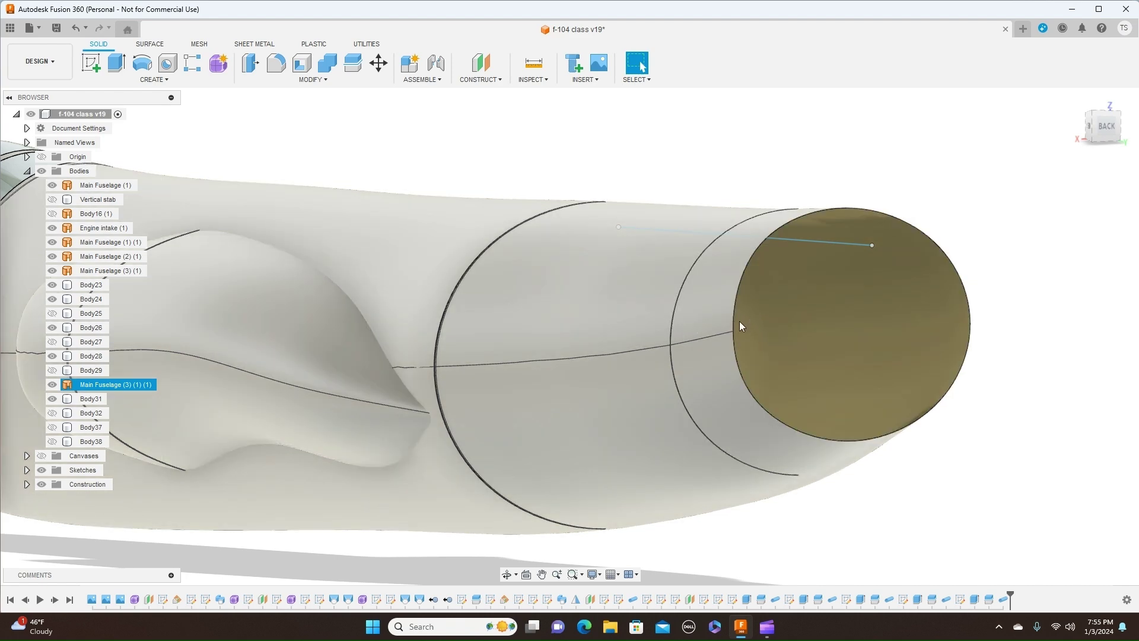
{"action": "scroll", "coordinate": [735, 322], "scroll_direction": "up", "scroll_amount": 5}
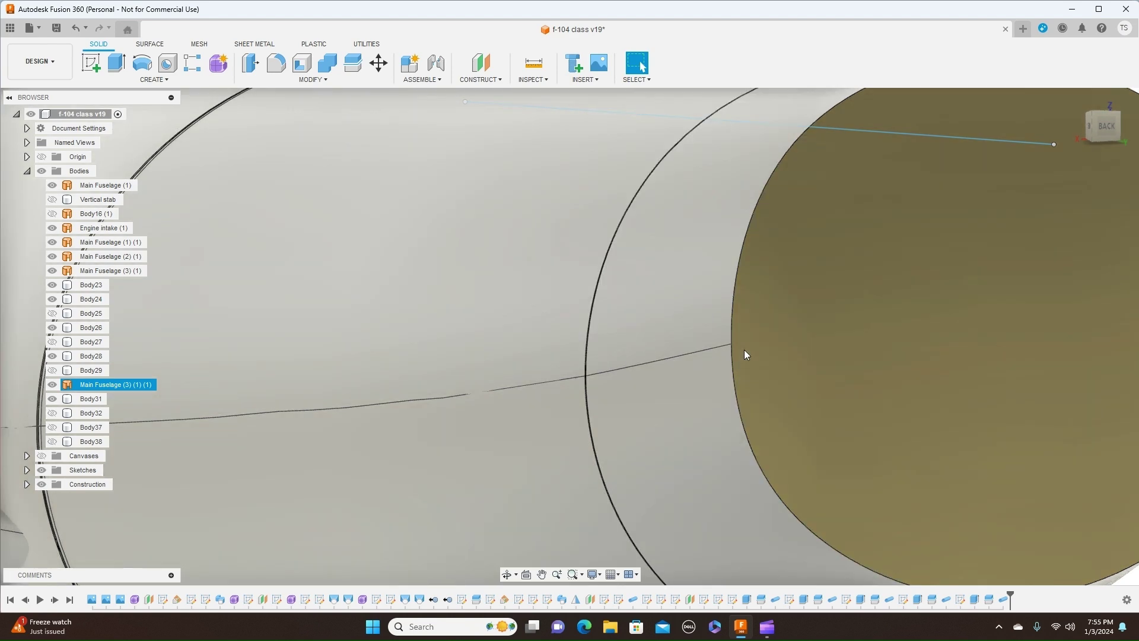
{"action": "scroll", "coordinate": [744, 354], "scroll_direction": "down", "scroll_amount": 5}
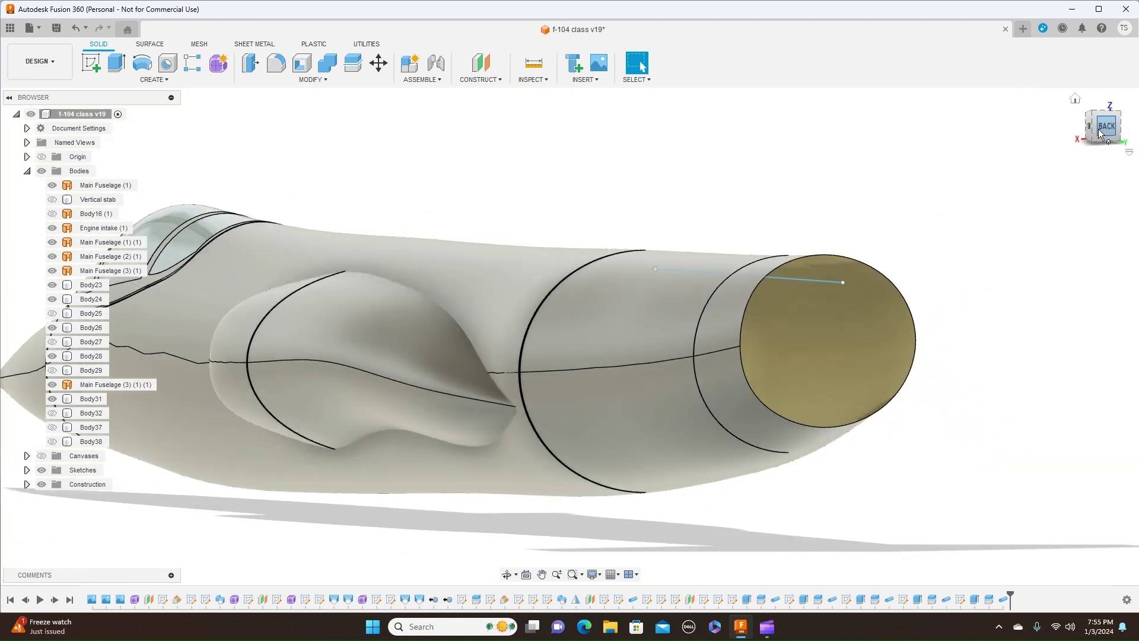
- Examine the panel lines along the whole fuselage in the right side view, from nose to exhaust
{"action": "left_click_drag", "start_coordinate": [1097, 129], "coordinate": [1080, 130]}
{"action": "left_click", "coordinate": [1090, 129]}
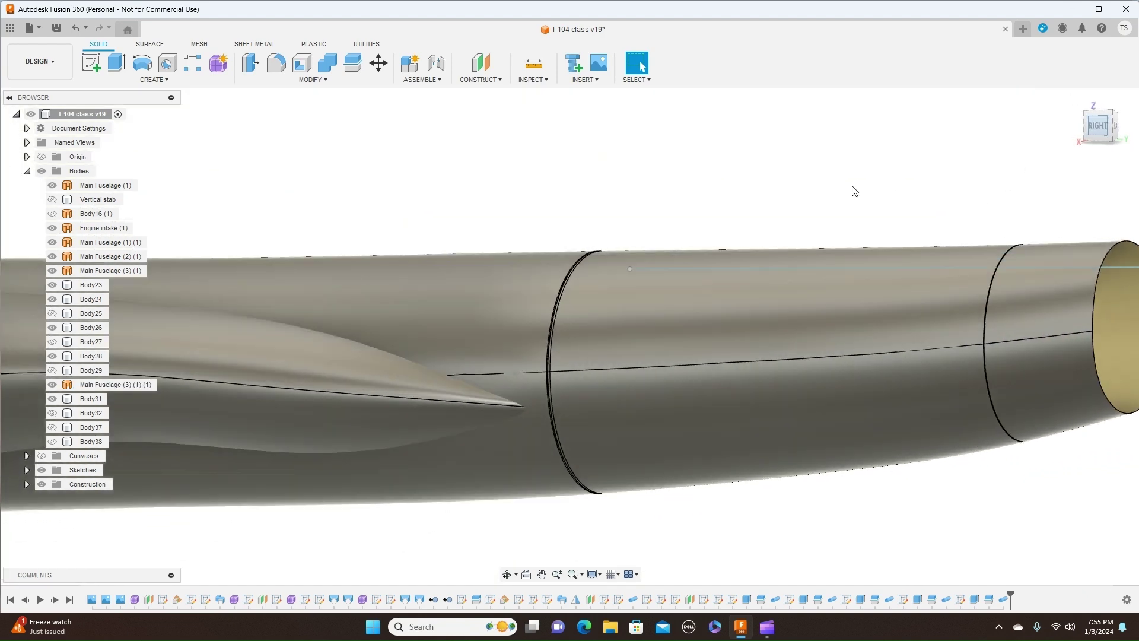
{"action": "middle_click_drag", "start_coordinate": [809, 172], "coordinate": [884, 193]}
{"action": "scroll", "coordinate": [884, 193], "scroll_direction": "down", "scroll_amount": 2}
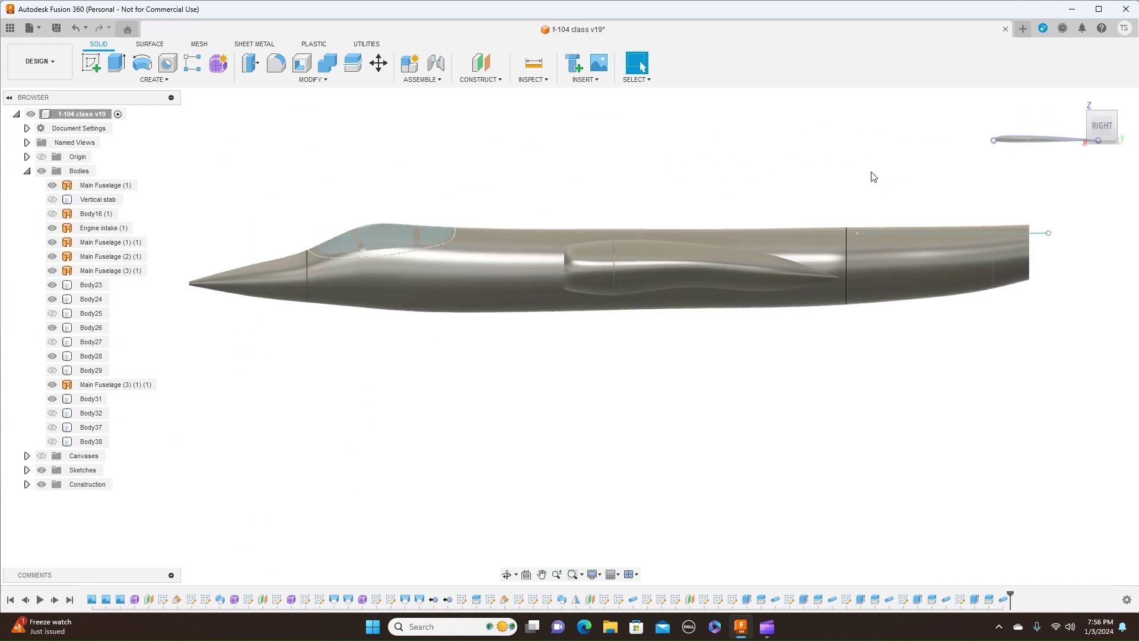
{"action": "mouse_move", "coordinate": [1111, 121]}
{"action": "left_mouse_down"}
{"action": "mouse_move", "coordinate": [1091, 127]}
{"action": "mouse_move", "coordinate": [1120, 120]}
{"action": "mouse_move", "coordinate": [1125, 131]}
{"action": "mouse_move", "coordinate": [1111, 122]}
{"action": "left_mouse_up"}
{"action": "left_click", "coordinate": [1110, 127]}
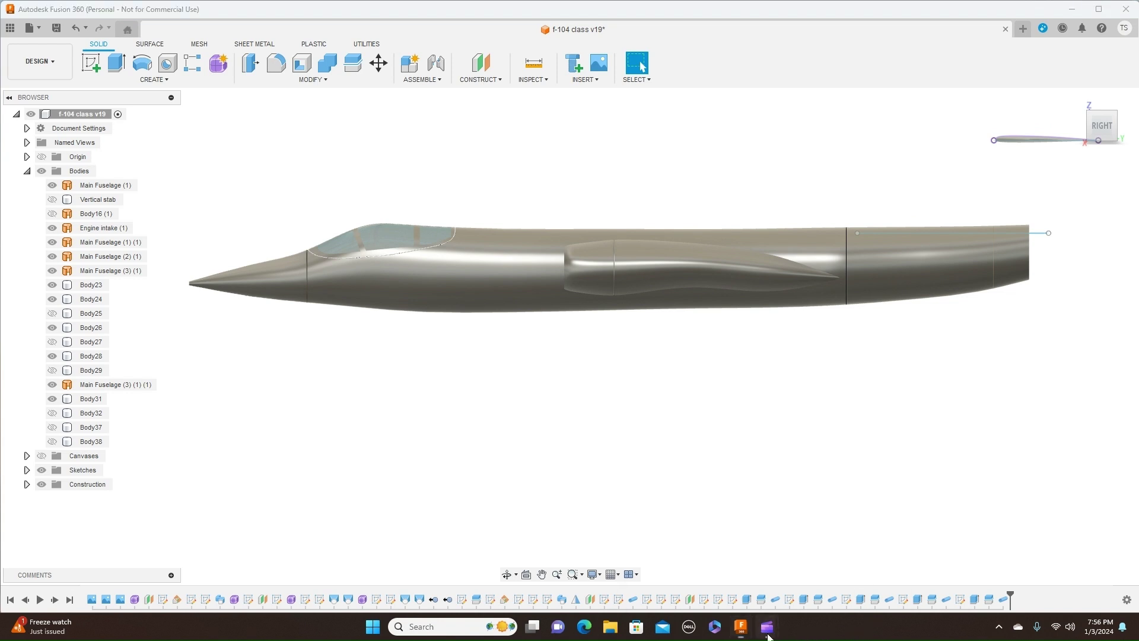
{"action": "mouse_move", "coordinate": [767, 635]}
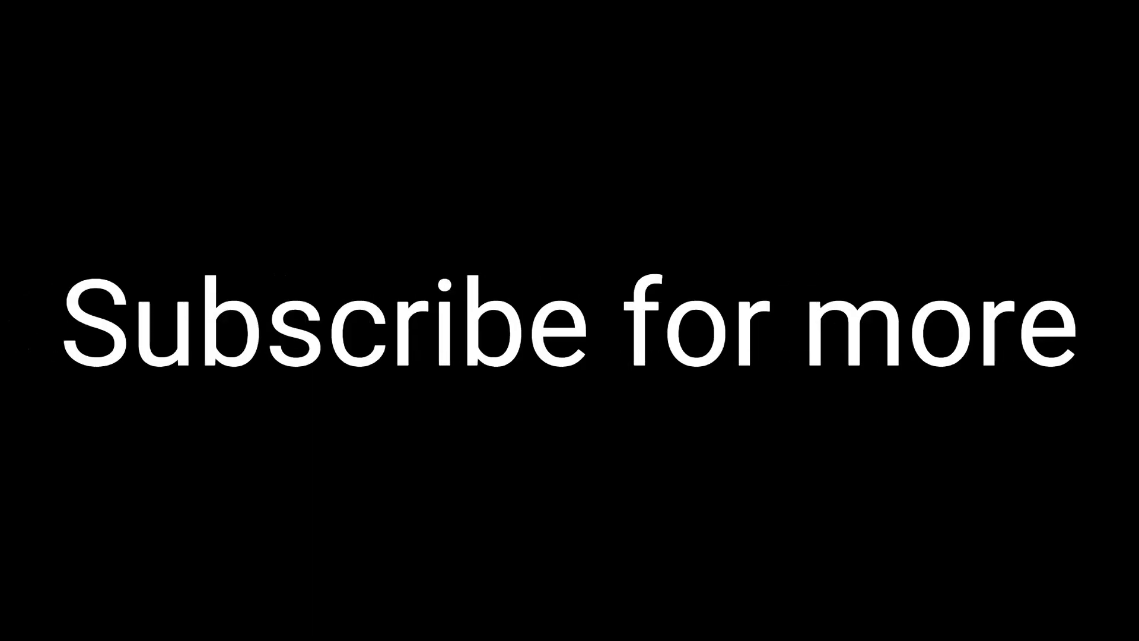